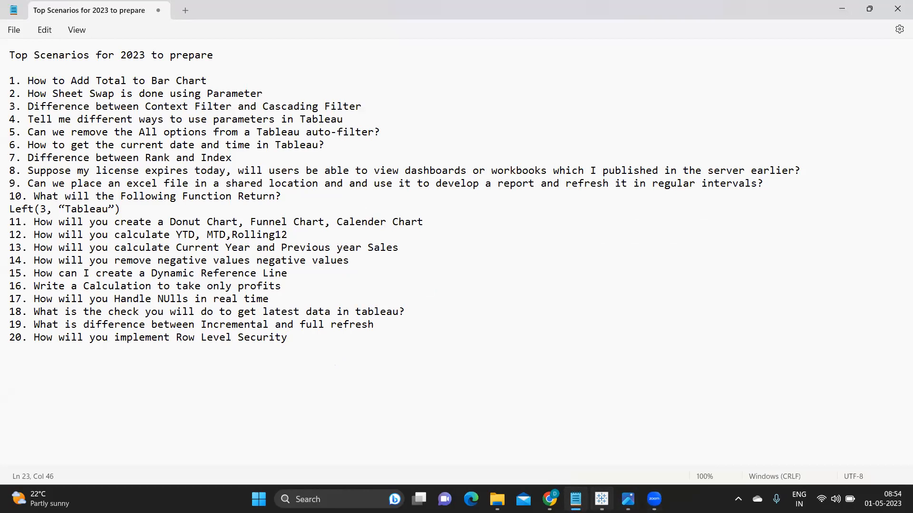
- Switch to Tableau, add a new worksheet and build a bar chart with Sales on Columns and Category on Rows
left_click(610, 459)
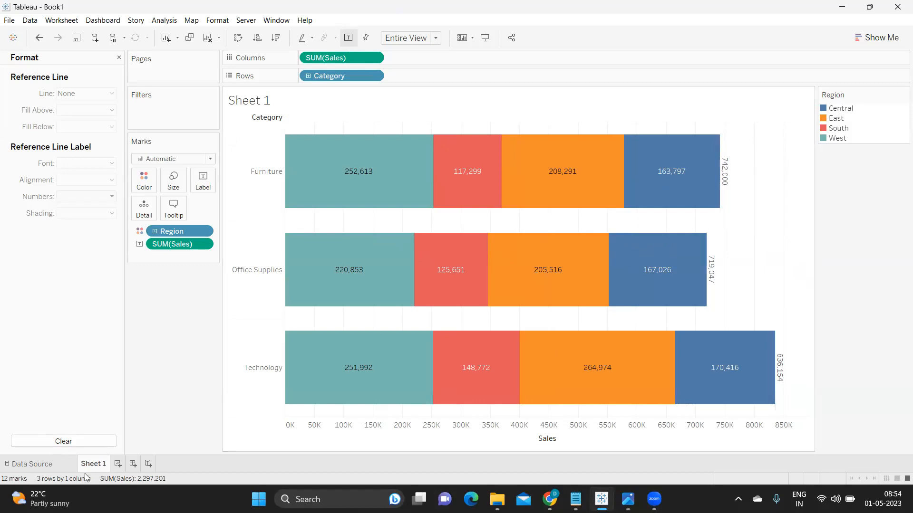
left_click(118, 462)
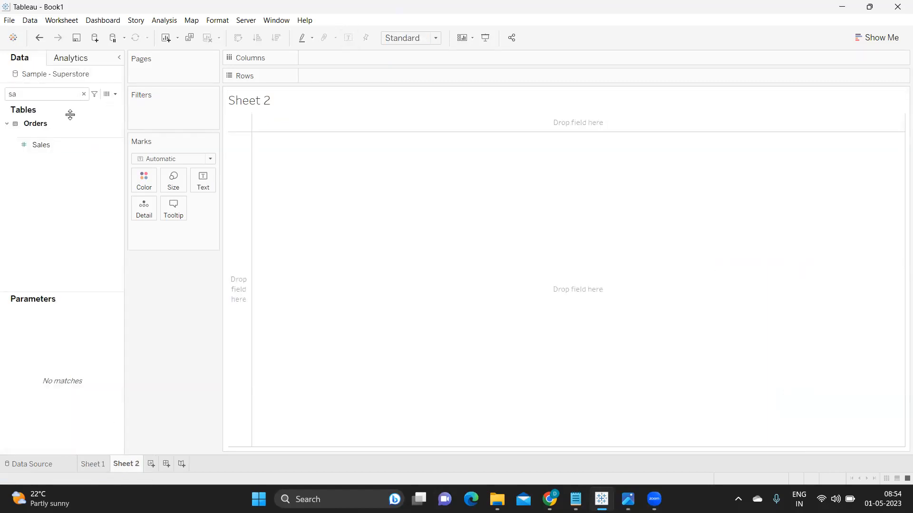
left_click_drag(53, 143, 309, 58)
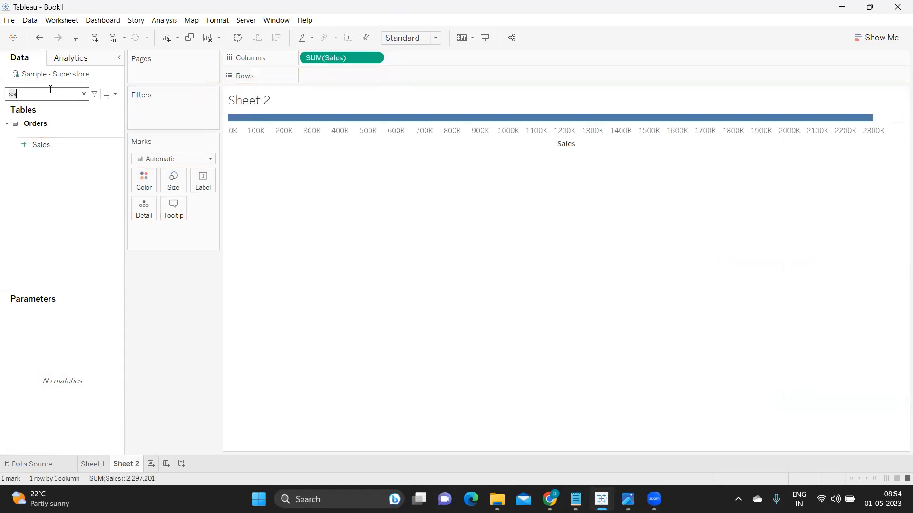
key("BackSpace")
key("BackSpace")
type("ca")
left_click_drag(52, 161, 333, 77)
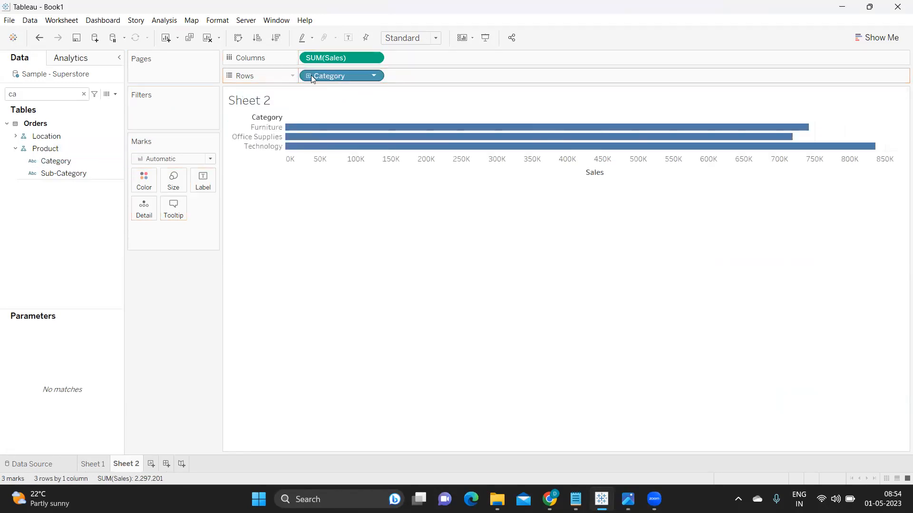
- Color the category bars by Region and fit the chart to Entire View
key("BackSpace")
key("BackSpace")
type("re")
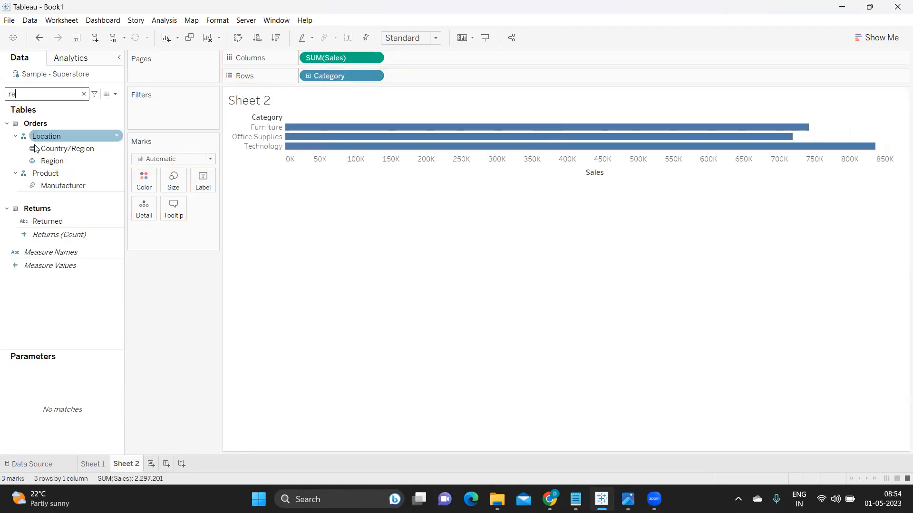
left_click(43, 162)
left_click_drag(43, 162, 144, 186)
left_click(413, 38)
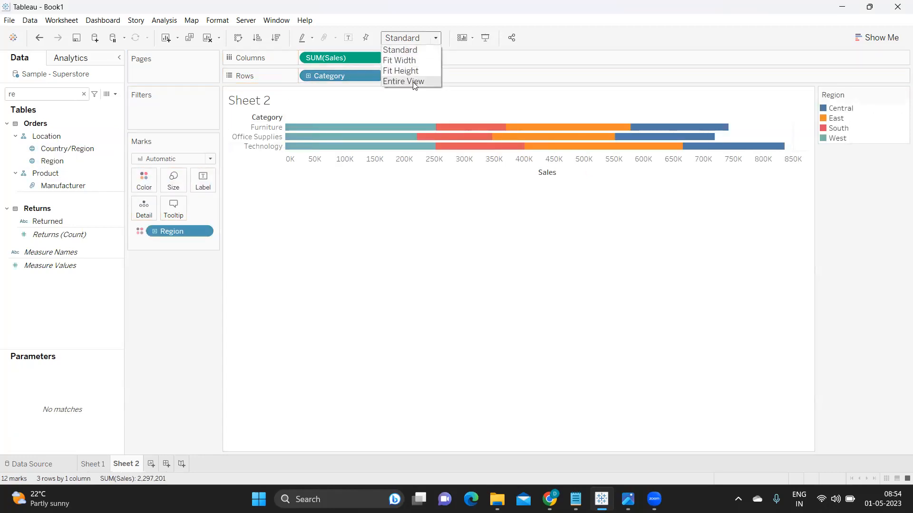
left_click(412, 82)
- Label the stacked bar segments with their Sales values
left_click(29, 92)
key("BackSpace")
key("BackSpace")
type("sa")
left_click_drag(45, 145, 208, 190)
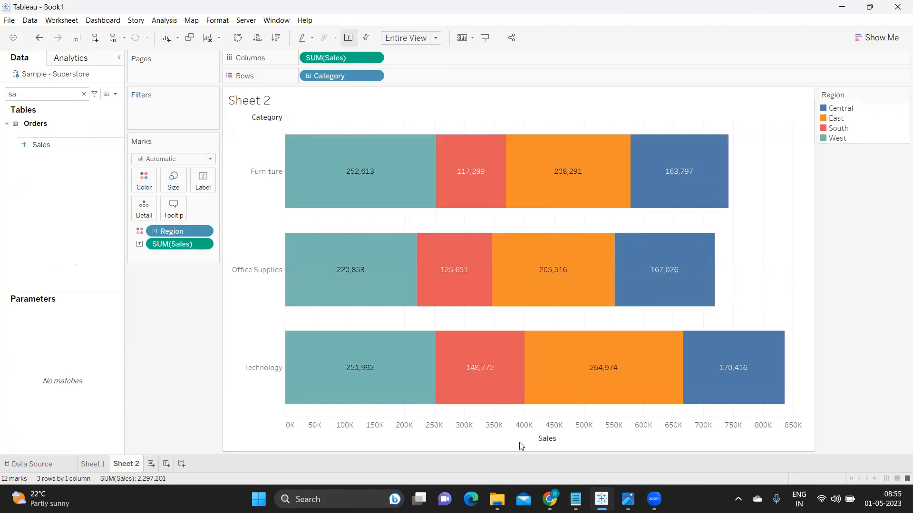
- Add a per-cell reference line on the Sales axis showing the Total of SUM(Sales), labelled with its Value
right_click(547, 438)
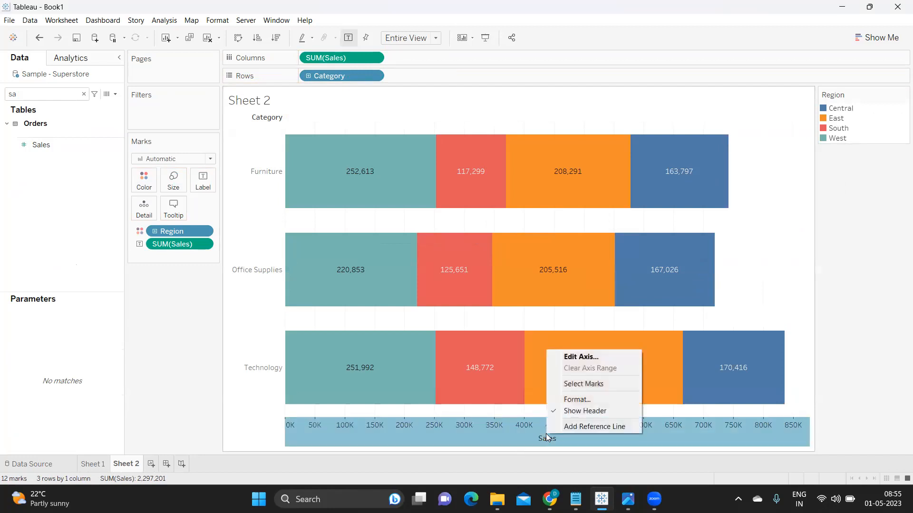
left_click(577, 426)
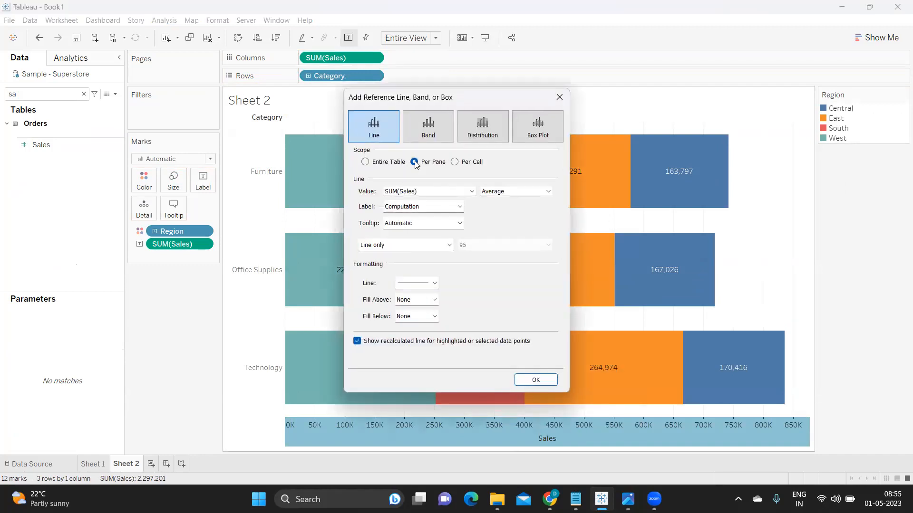
left_click(456, 164)
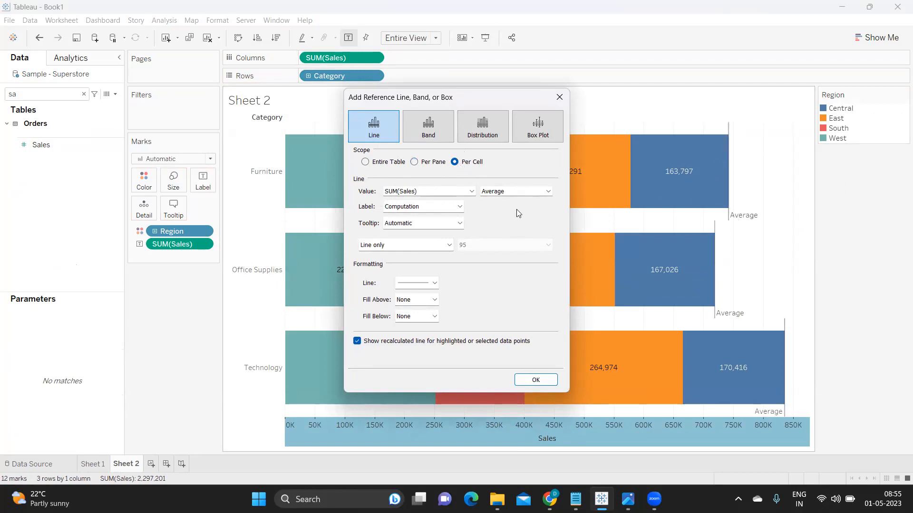
left_click(494, 193)
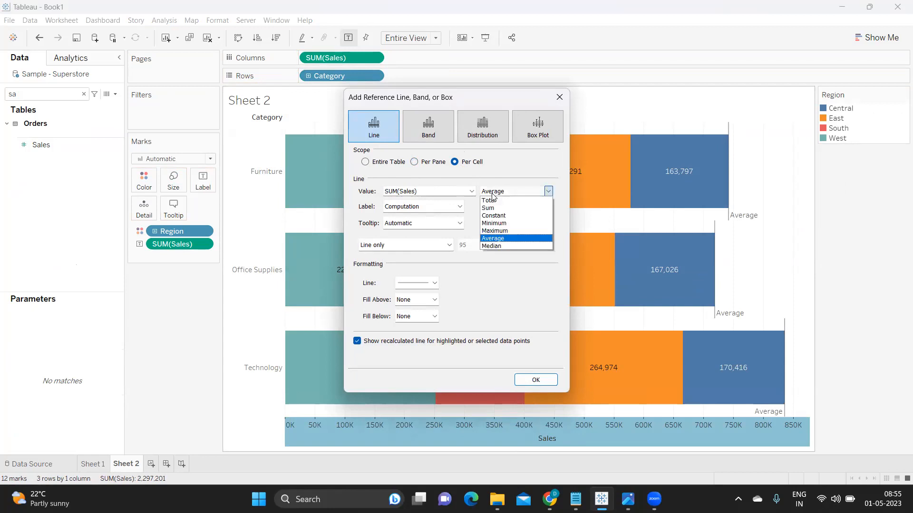
left_click(495, 201)
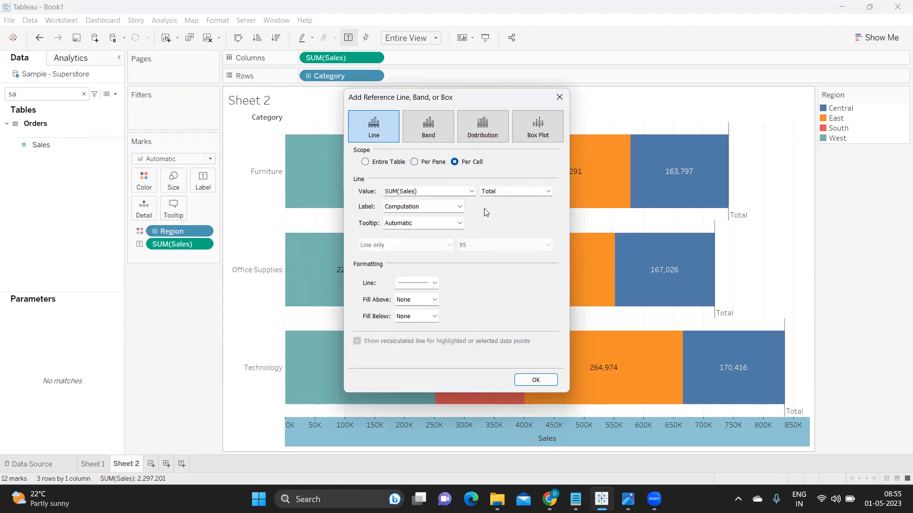
left_click(415, 209)
left_click(412, 224)
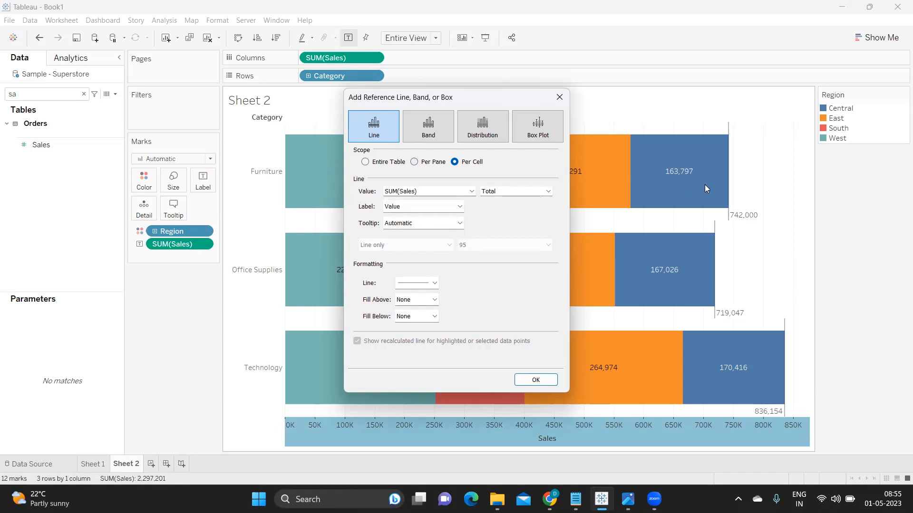
left_click(535, 380)
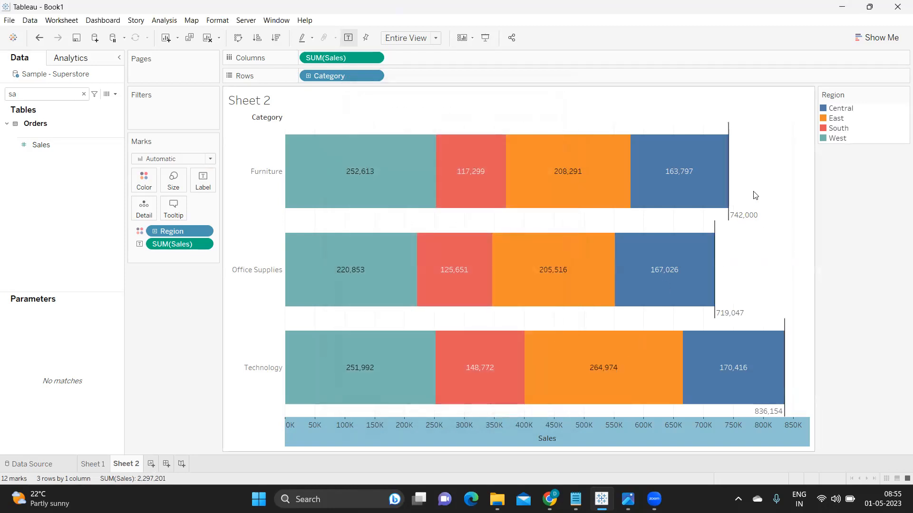
- Format the reference line labels to read vertically downward, with right horizontal and middle vertical alignment
right_click(731, 215)
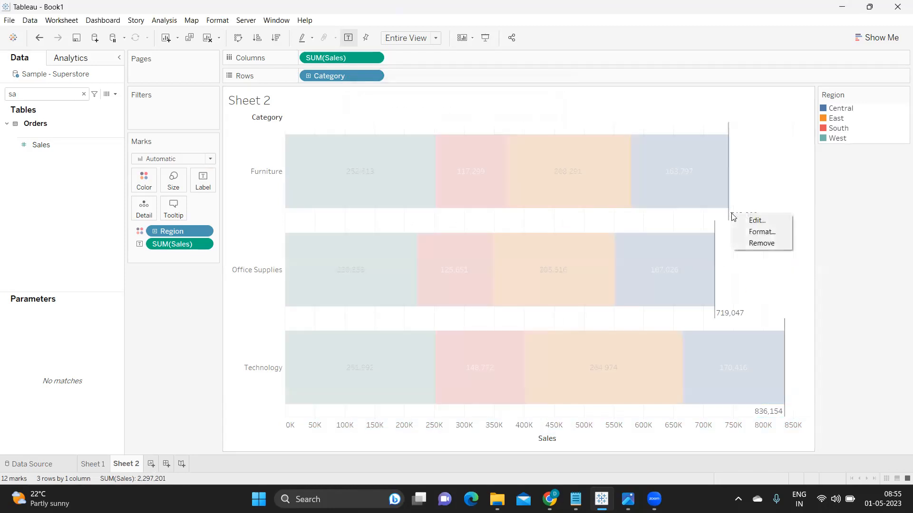
left_click(749, 230)
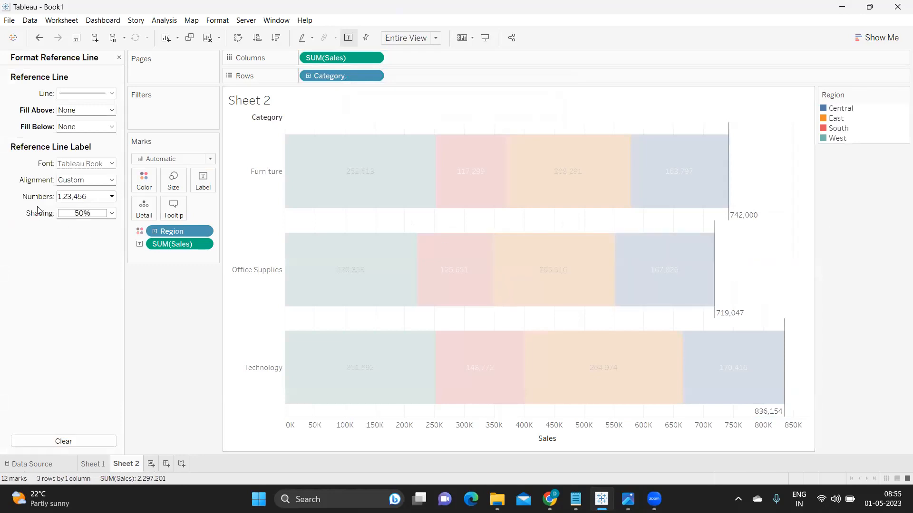
left_click(76, 181)
left_click(151, 226)
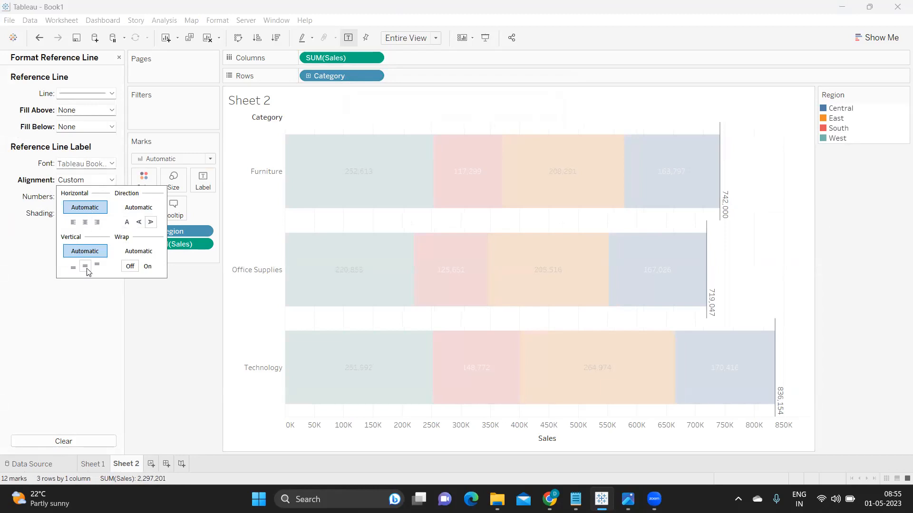
left_click(87, 223)
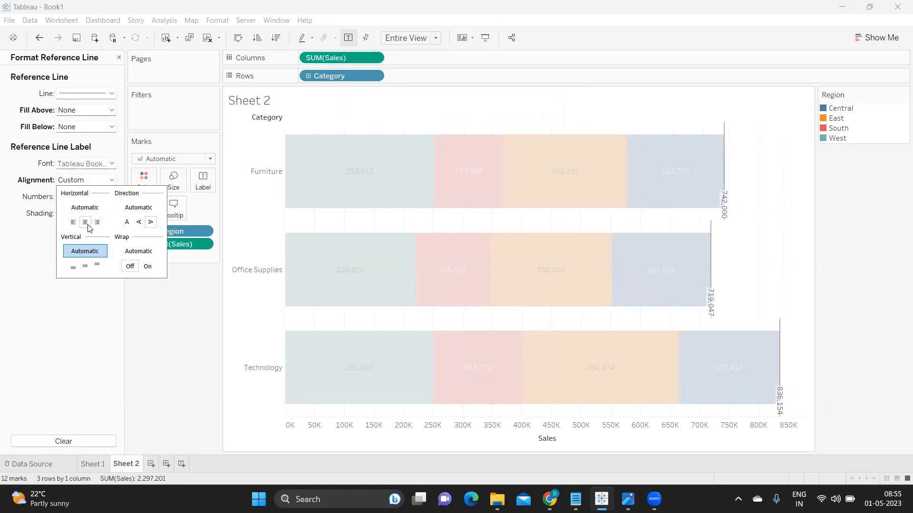
left_click(96, 222)
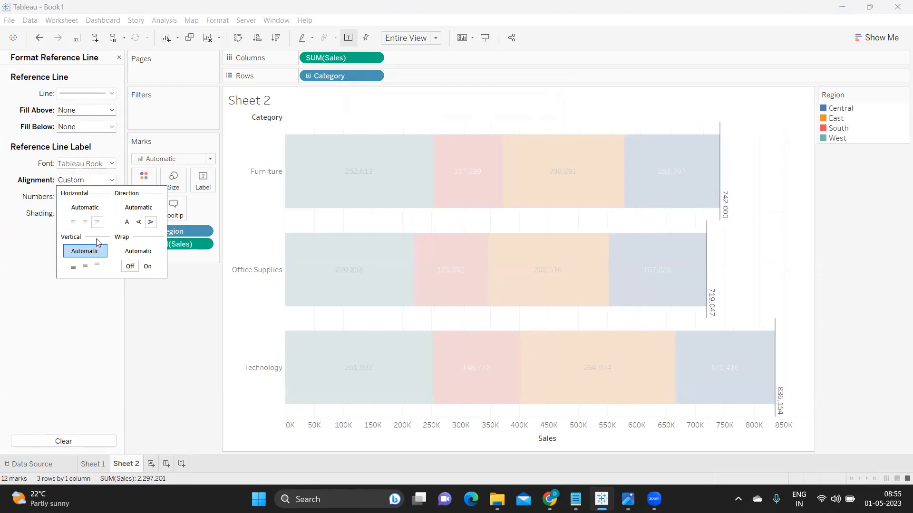
left_click(90, 268)
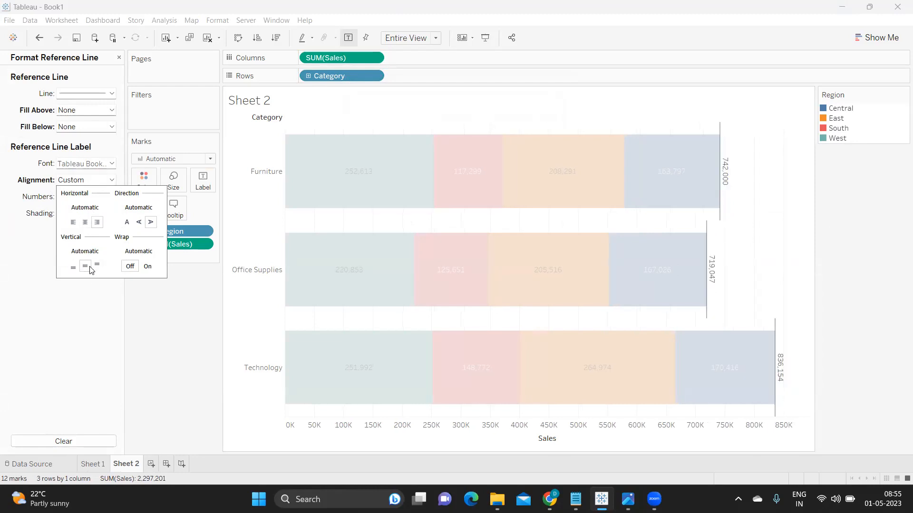
left_click(150, 350)
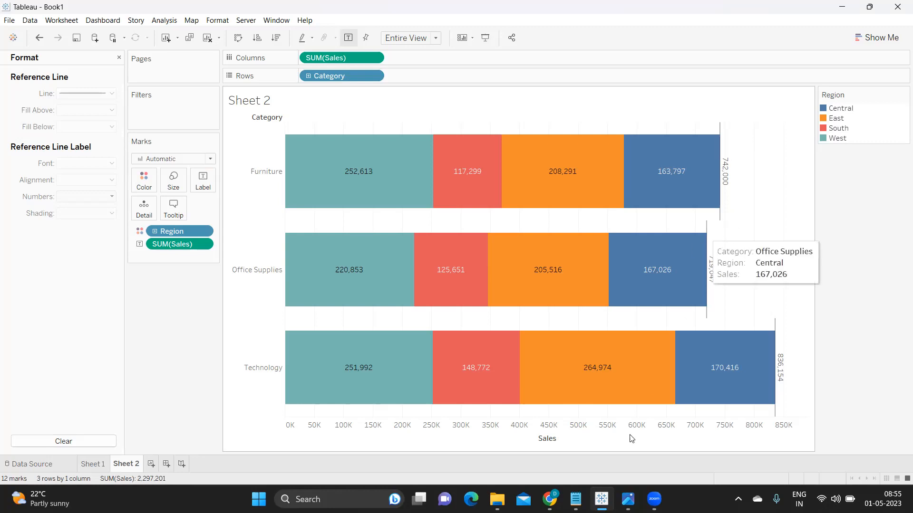
- Switch to Notepad and add below item 1 "-->Write a SQL for the stacked bar chart that we have created would be very highliy"
left_click(576, 499)
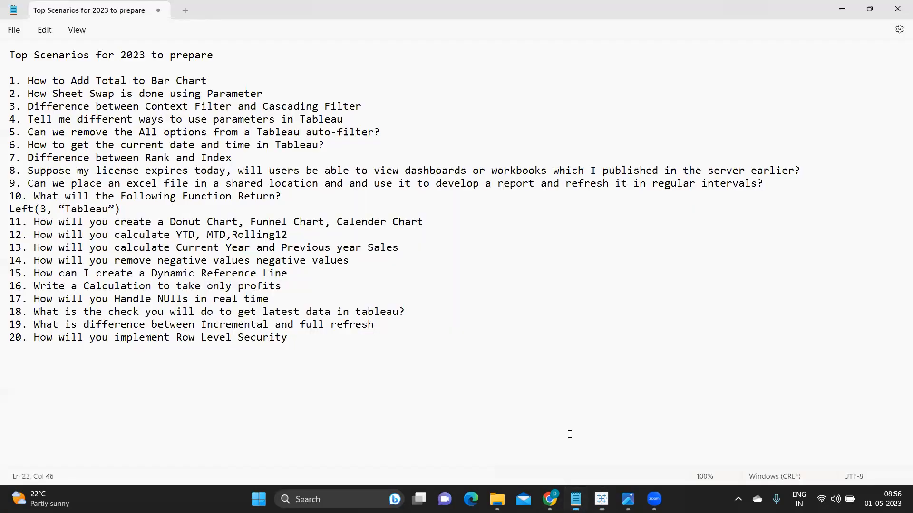
left_click(250, 84)
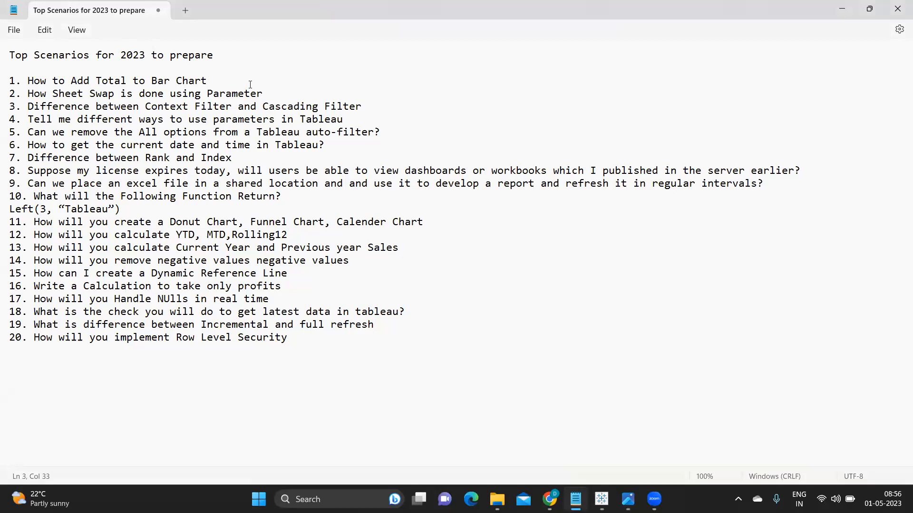
key("Return")
type("-->Write a SQL for the ")
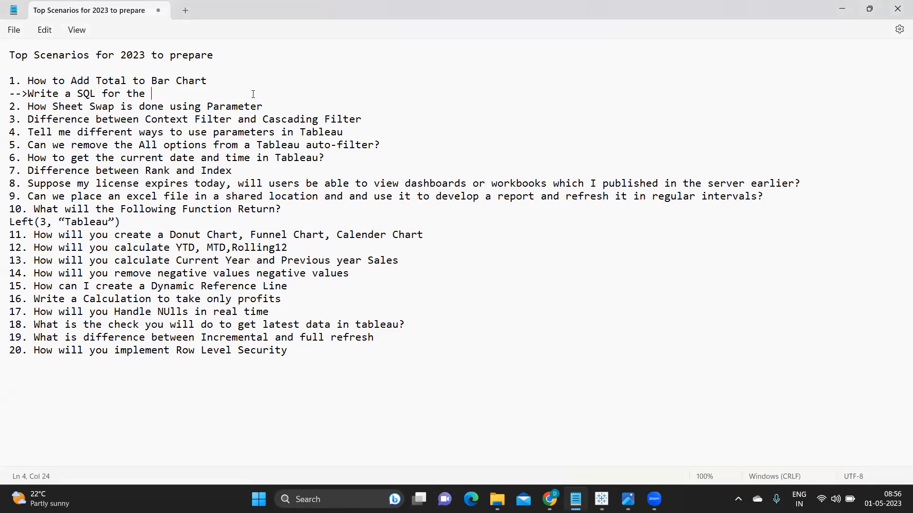
type("stacked bar chart that we have created would be very highliy")
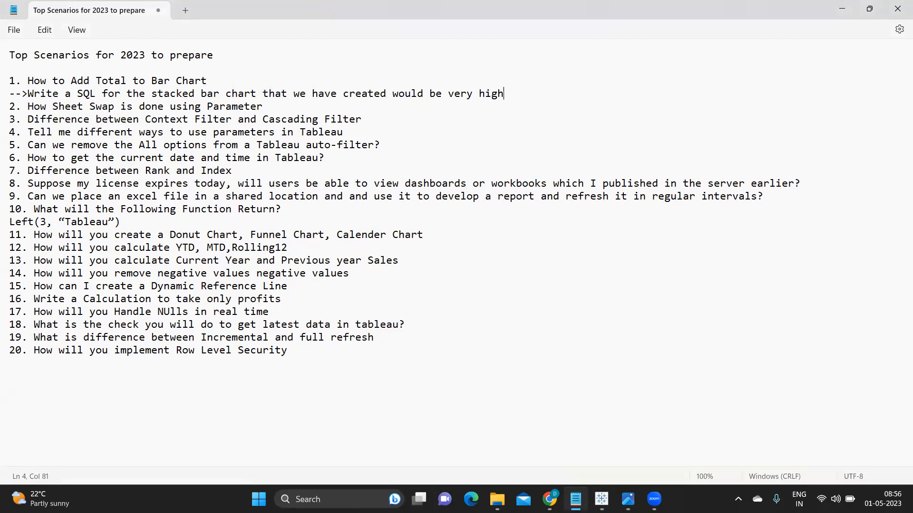
- Glance at the Tableau chart, then return to Notepad and start a new "-->" line below item 2 about Sheet Swap
key("alt+Tab")
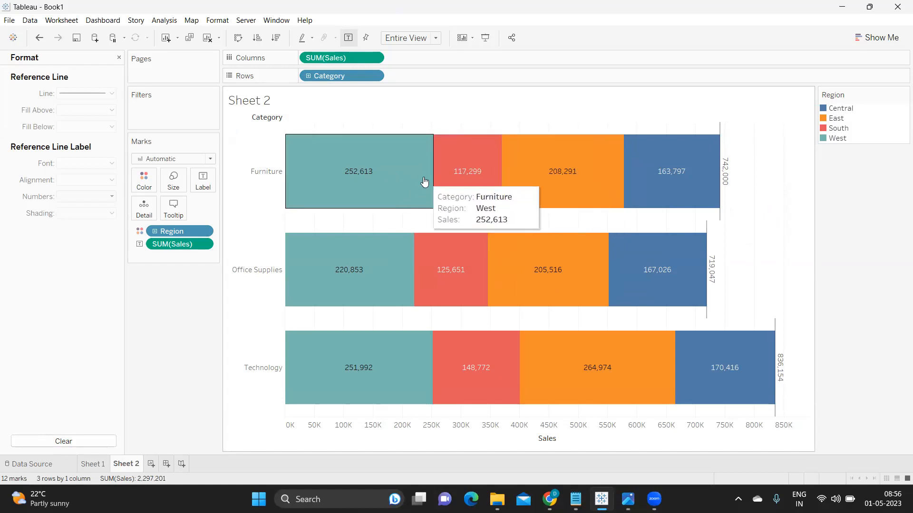
key("alt+Tab")
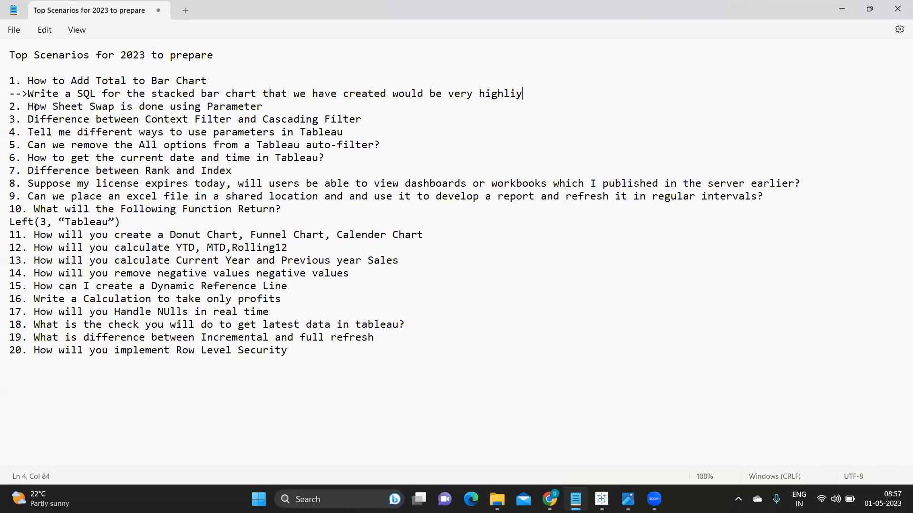
left_click_drag(41, 106, 266, 107)
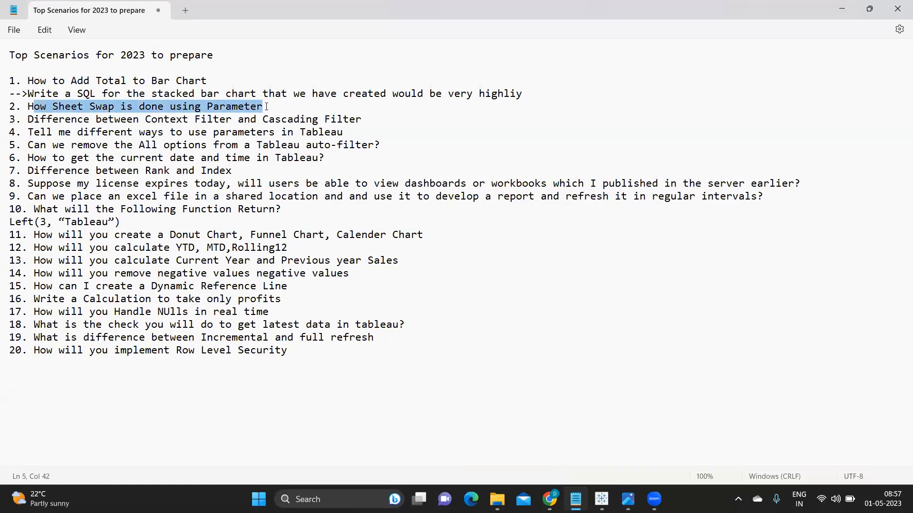
left_click(266, 107)
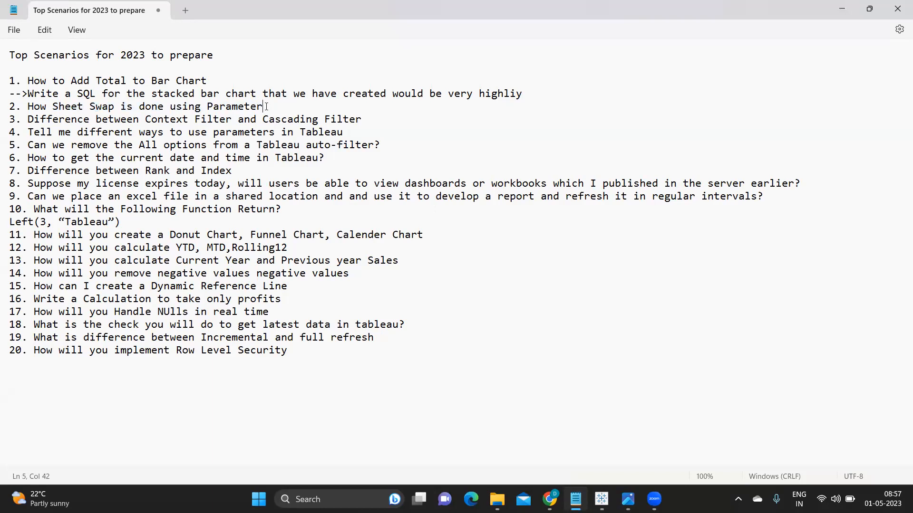
key("Return")
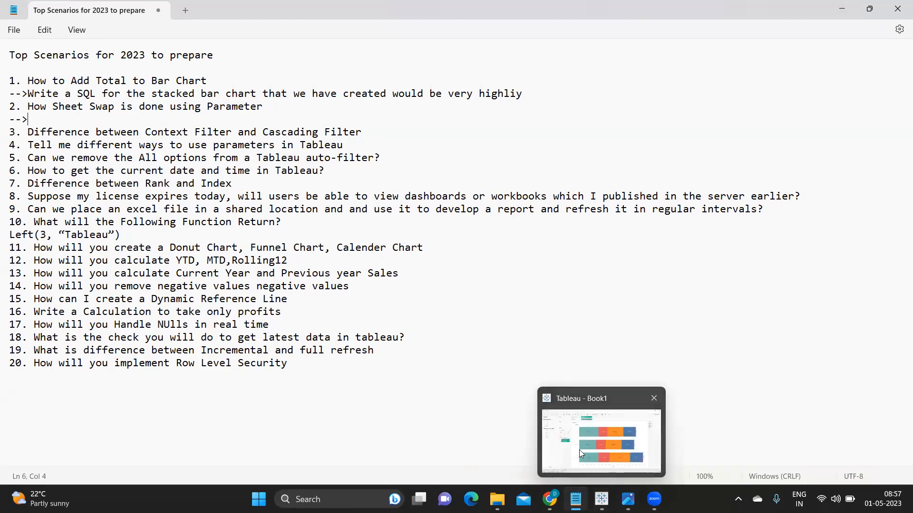
- Switch to Tableau, compare Sheet 1 with Sheet 2, and change Sheet 2's mark type to Line
left_click(579, 450)
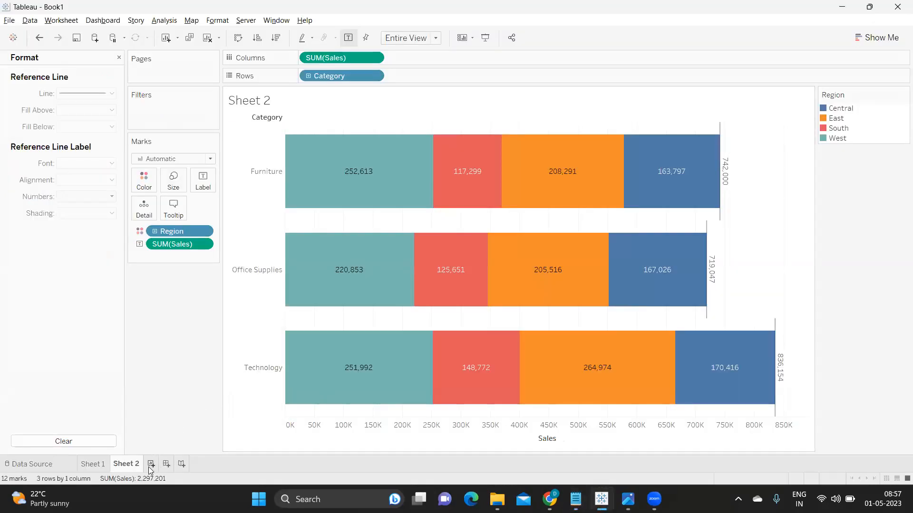
left_click(93, 466)
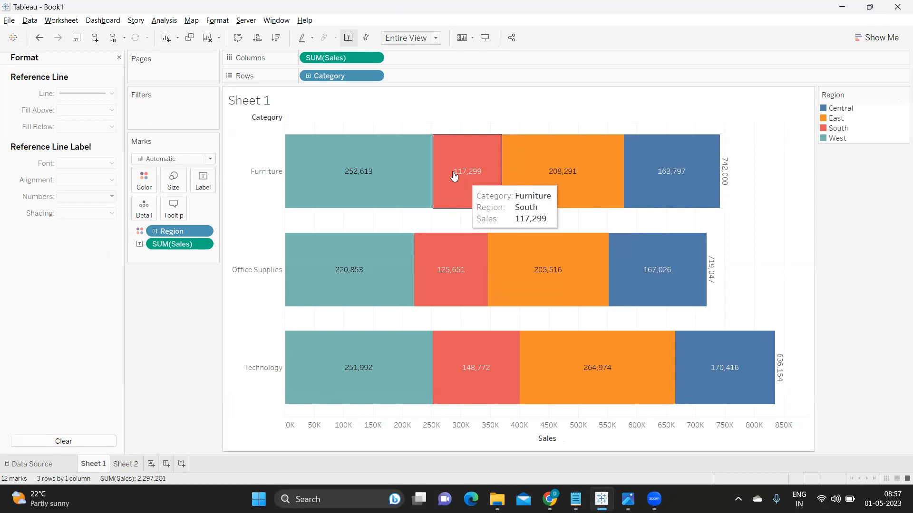
left_click(126, 464)
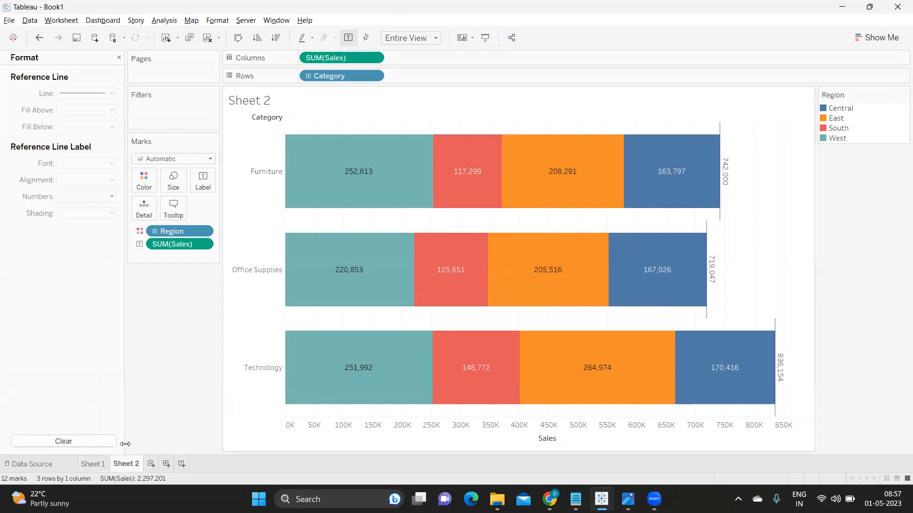
left_click(181, 160)
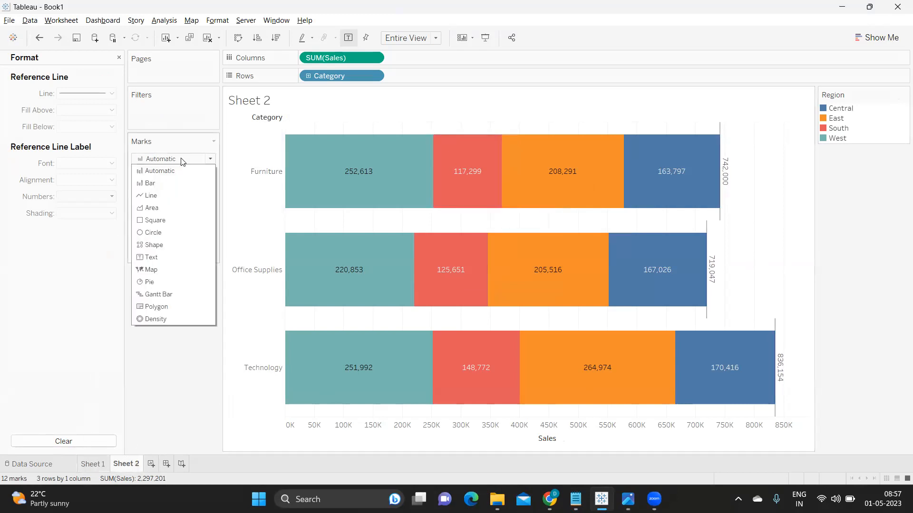
left_click(166, 198)
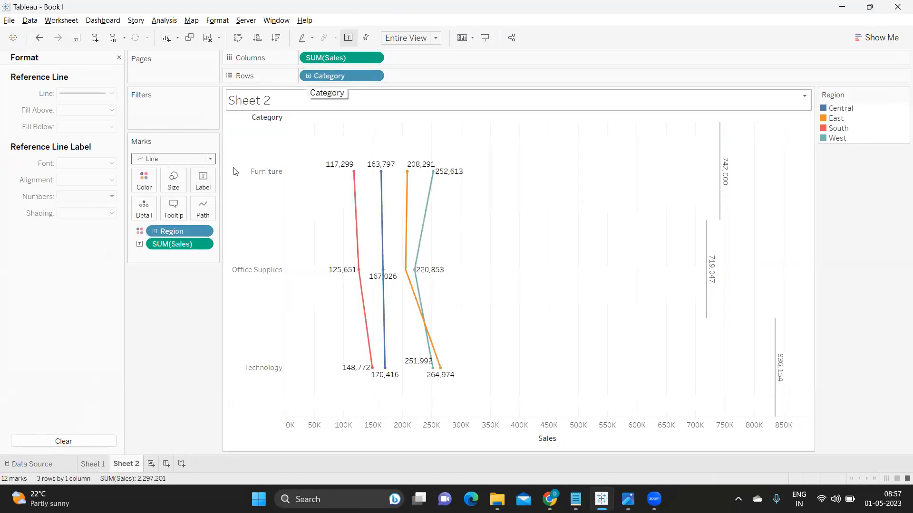
- Remove Region from Sheet 2's marks and swap the sheet's rows and columns
left_click_drag(167, 231, 158, 302)
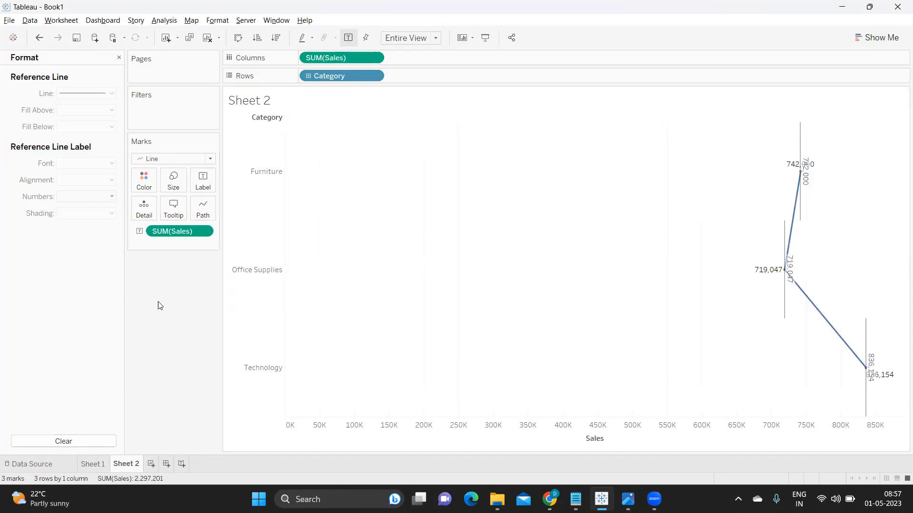
left_click(238, 41)
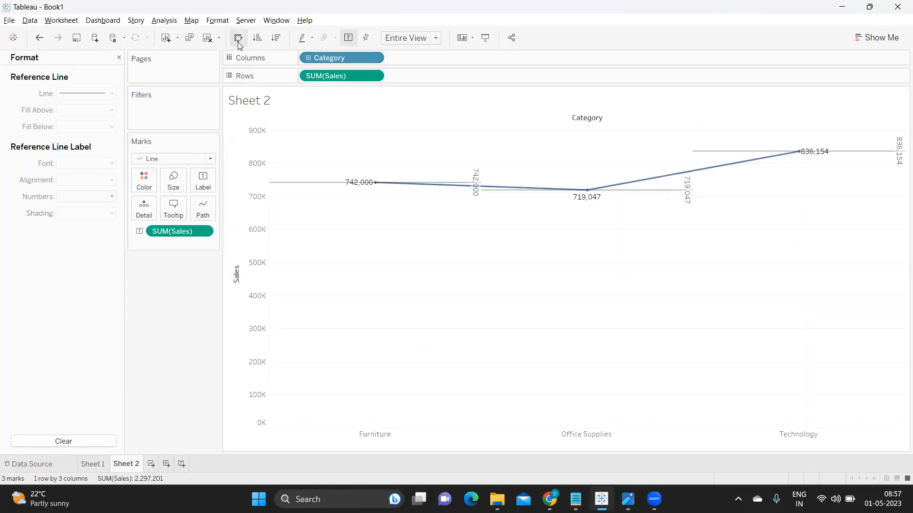
left_click(303, 58)
left_click(186, 159)
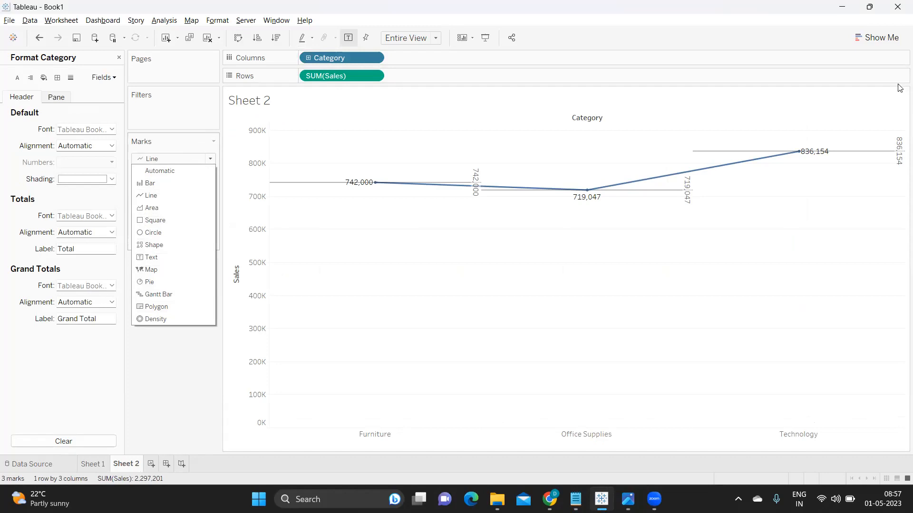
- Convert Sheet 2's chart to a pie chart, fit it to Entire View, and close the Format Category settings
left_click(892, 43)
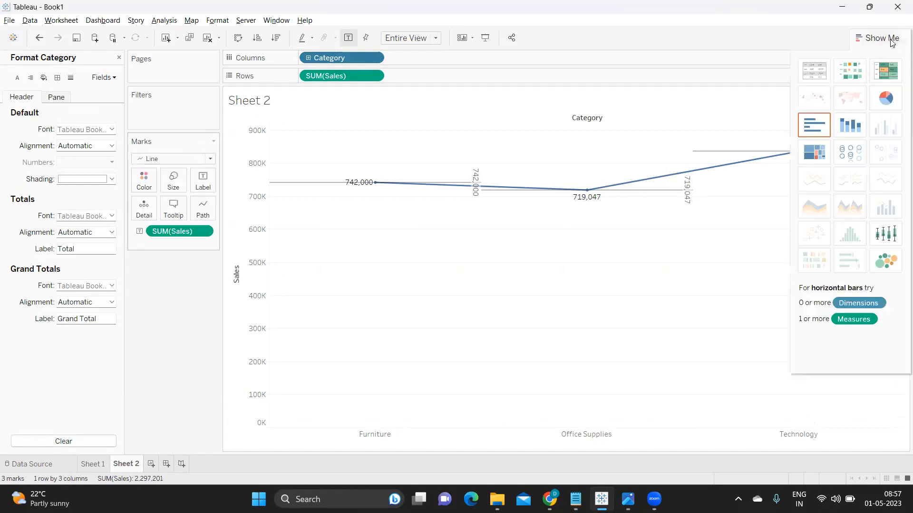
left_click(884, 93)
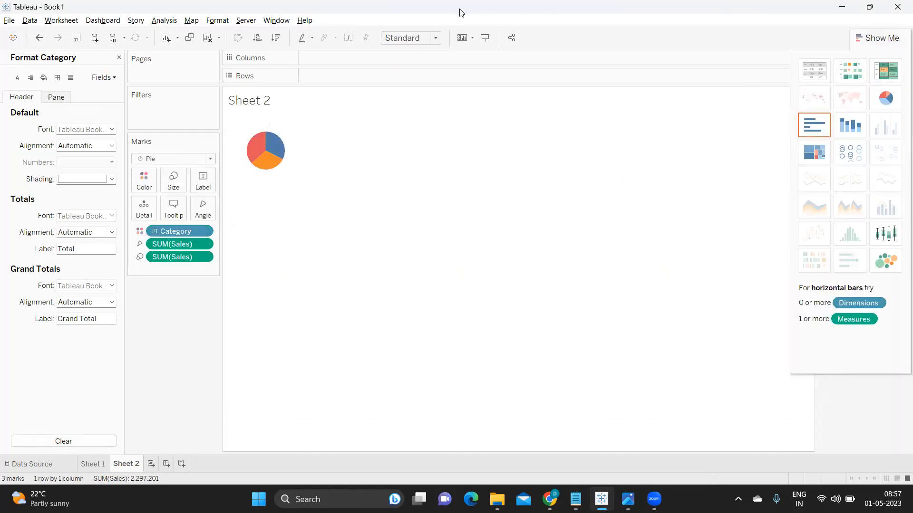
left_click(411, 38)
left_click(405, 79)
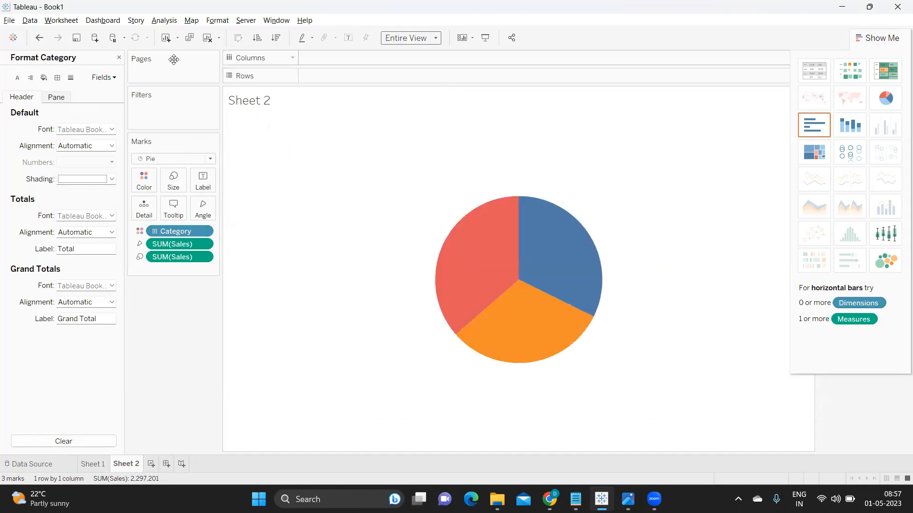
left_click(119, 57)
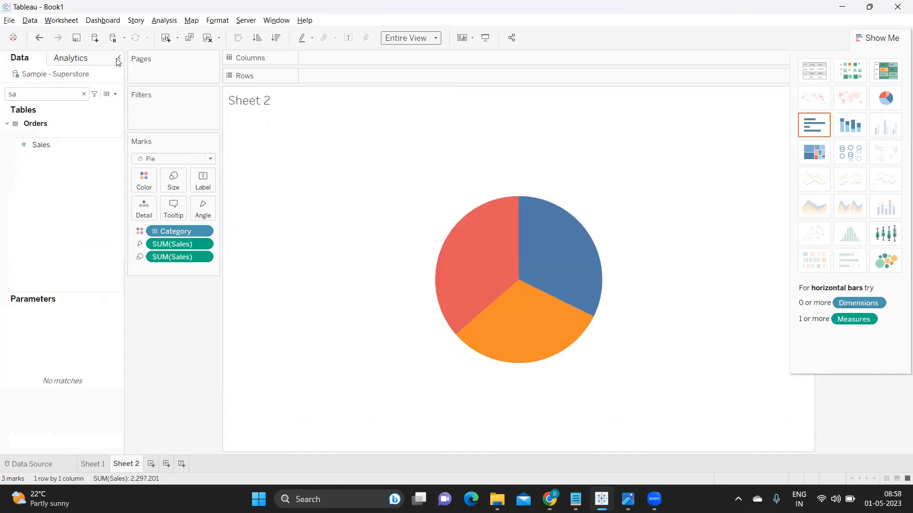
- Rename Sheet 1 as "Bar Chart"
double_click(90, 462)
type("Bar ")
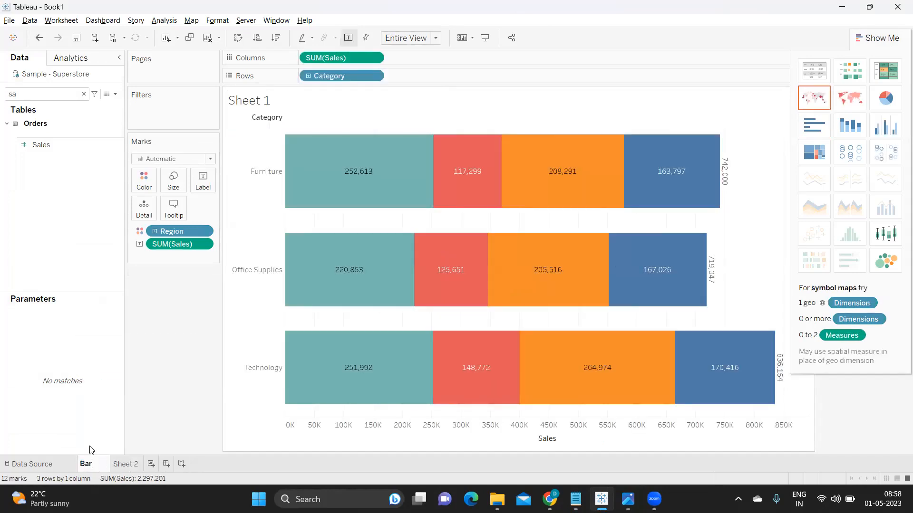
type("Charr")
key("BackSpace")
type("t")
key("Return")
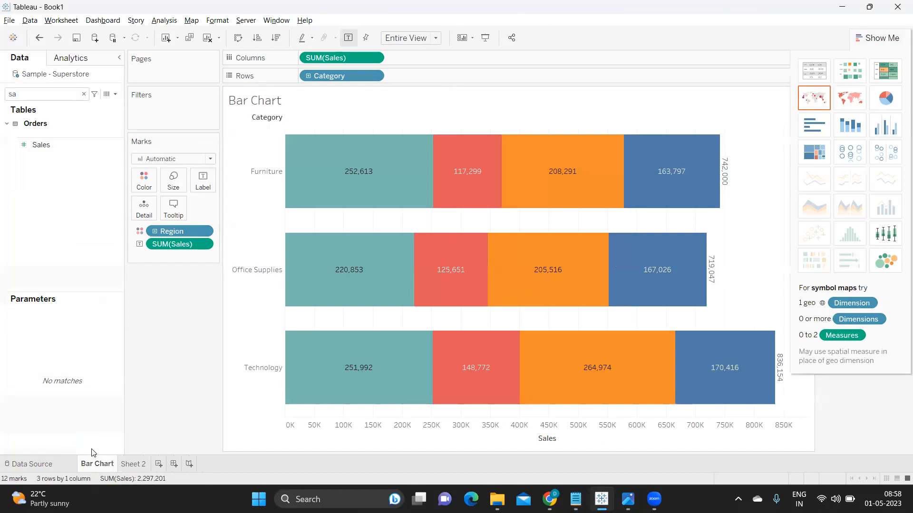
- Rename Sheet 2 as "Pie Chart"
double_click(132, 464)
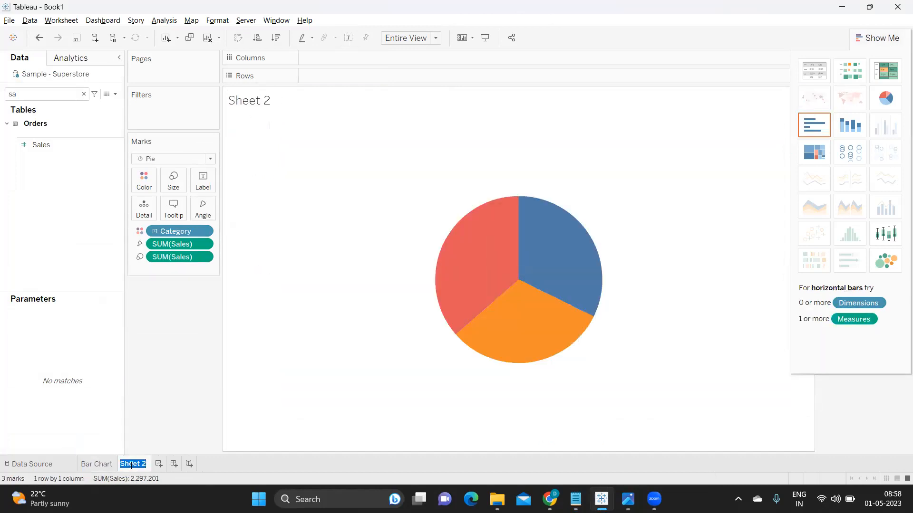
type("Pie Chart")
key("Return")
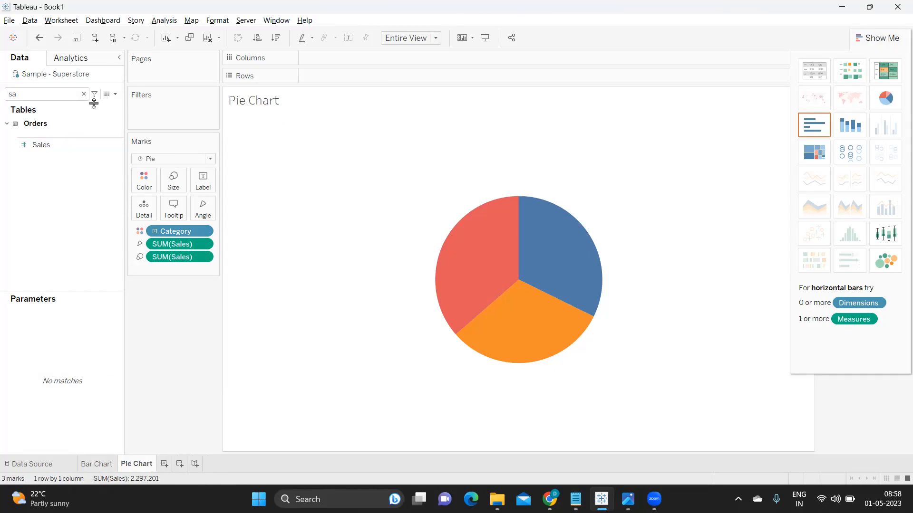
- Clear the field search and start a new parameter named "Select Chart" with the Integer data type
left_click(83, 93)
left_click(115, 95)
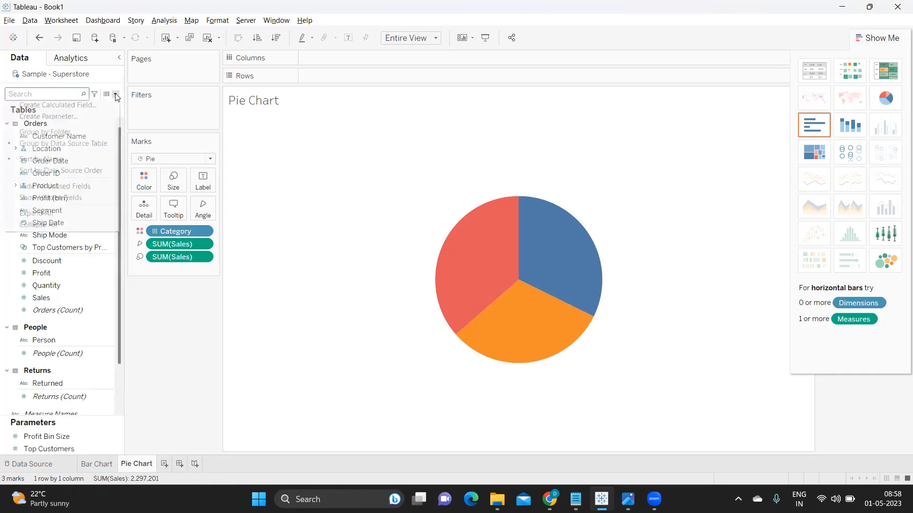
left_click(217, 150)
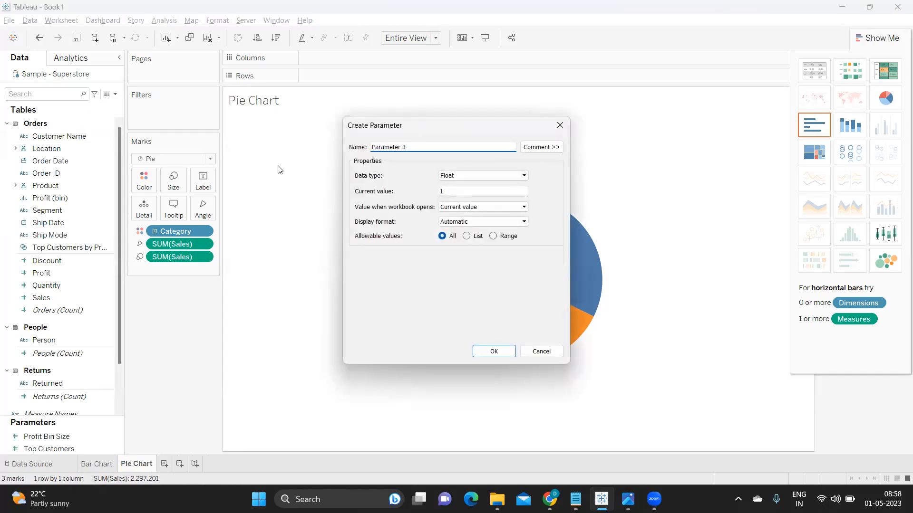
key("ctrl+a")
type("Select Chart")
left_click(449, 177)
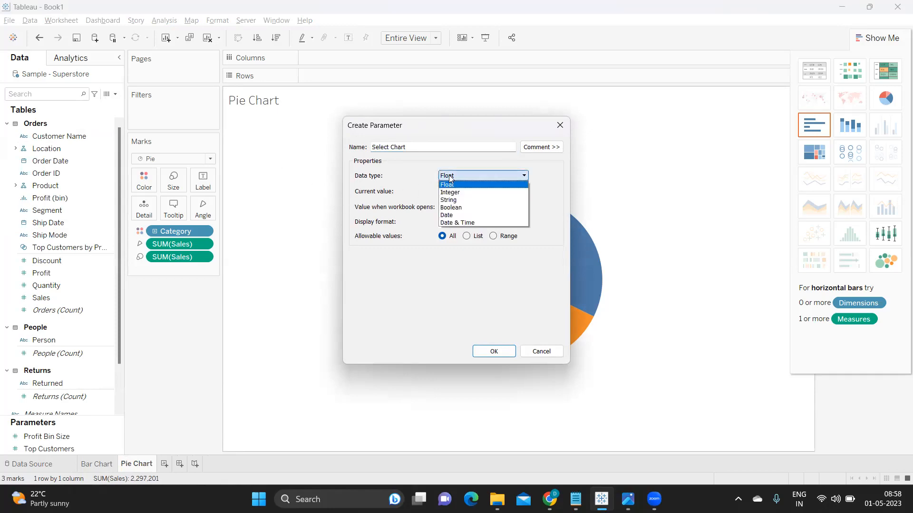
left_click(449, 199)
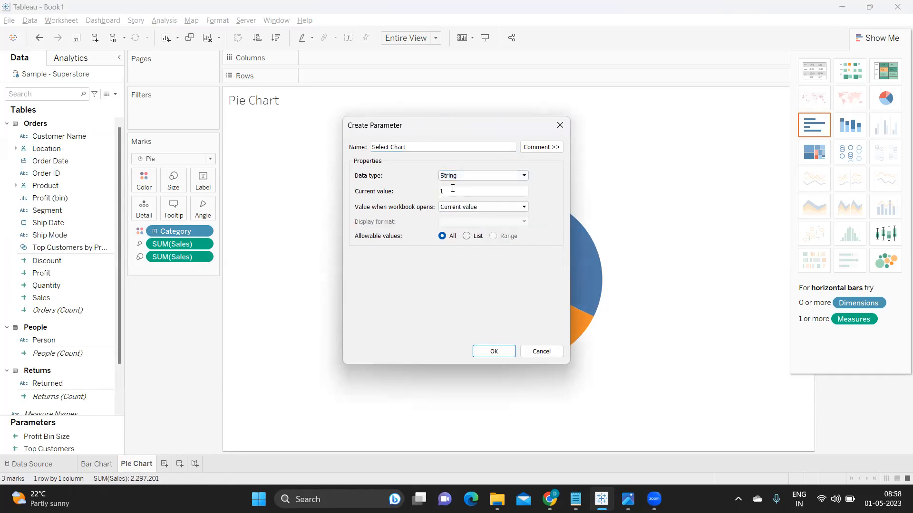
left_click(453, 177)
left_click(451, 192)
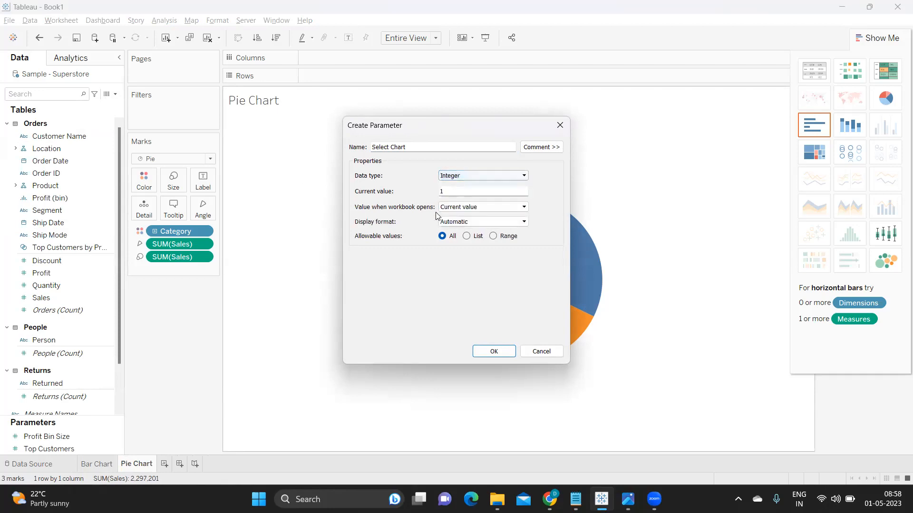
- Restrict the Select Chart parameter's allowable values to a list containing 1 and 2
left_click(466, 236)
left_click(399, 280)
type("1")
left_click(381, 294)
type("2")
- Set the parameter's display names to "Bar Chart" for value 1 and "Pie Chart" for value 2, and create it
left_click(432, 283)
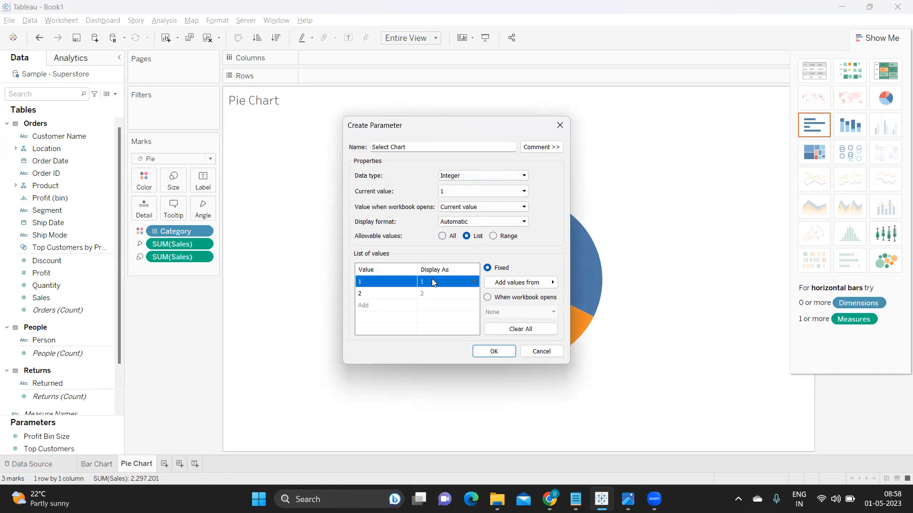
left_click(427, 283)
type("Bar Chart")
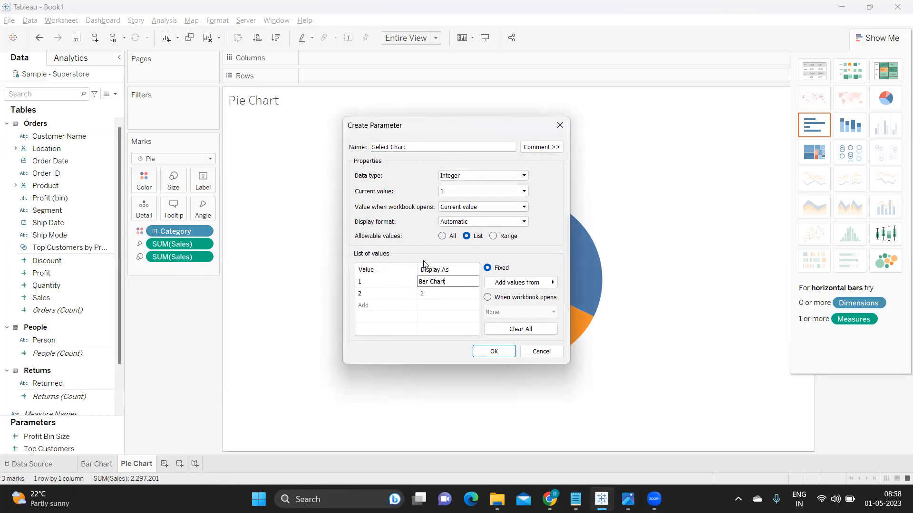
left_click(429, 295)
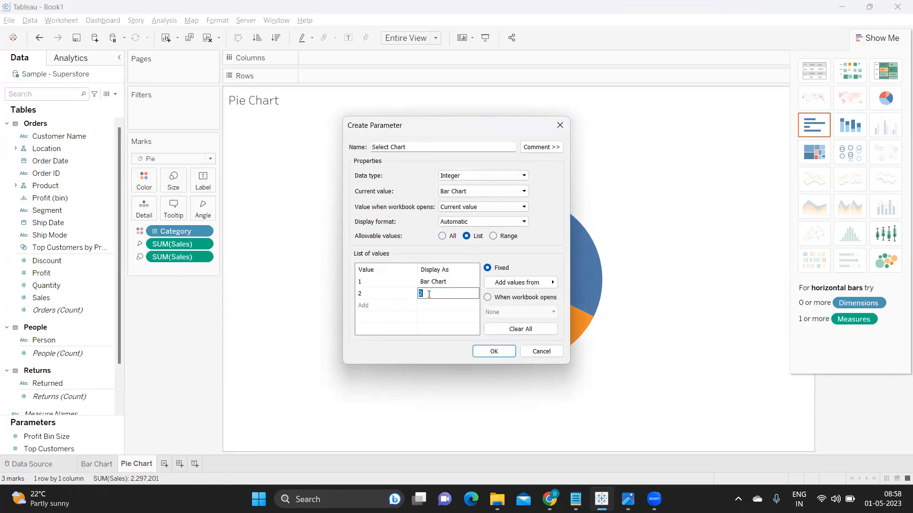
type("Pie Chart")
key("Return")
left_click(491, 352)
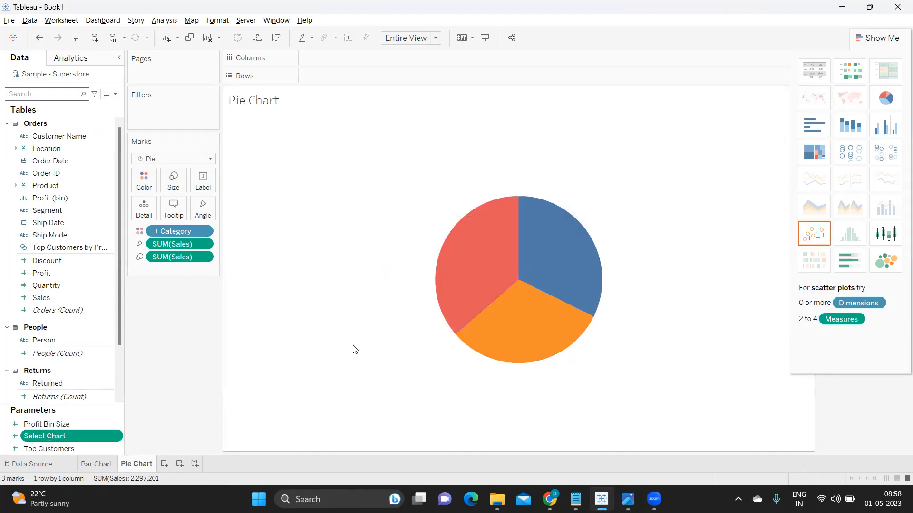
- Return to the Bar Chart sheet, collapse the chart suggestions, and show the Select Chart parameter control
left_click(98, 464)
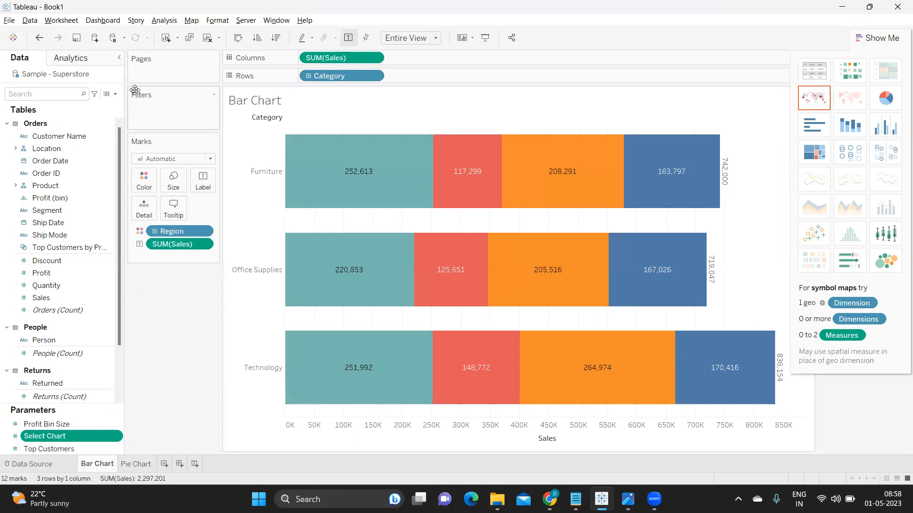
left_click(873, 41)
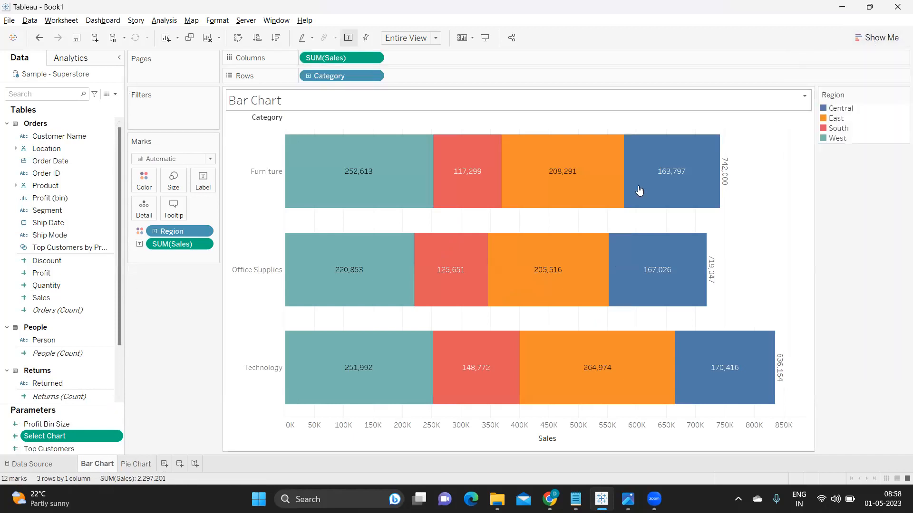
left_click(116, 438)
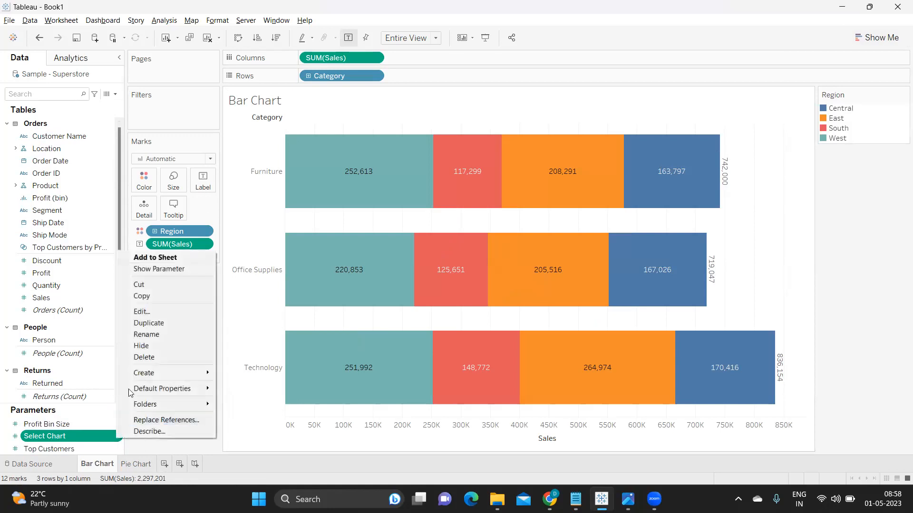
left_click(166, 268)
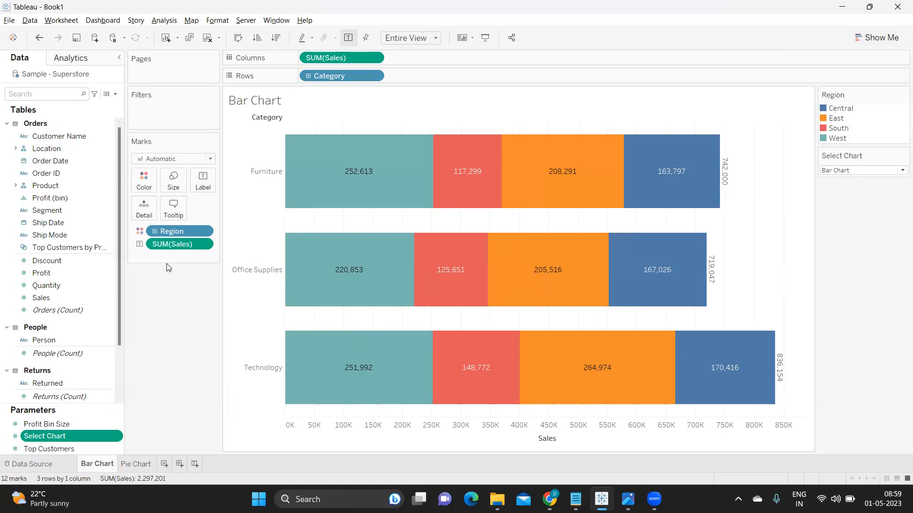
- Create a calculated field named "p.Select Chart" with the formula [Select Chart]
left_click(116, 95)
left_click(93, 103)
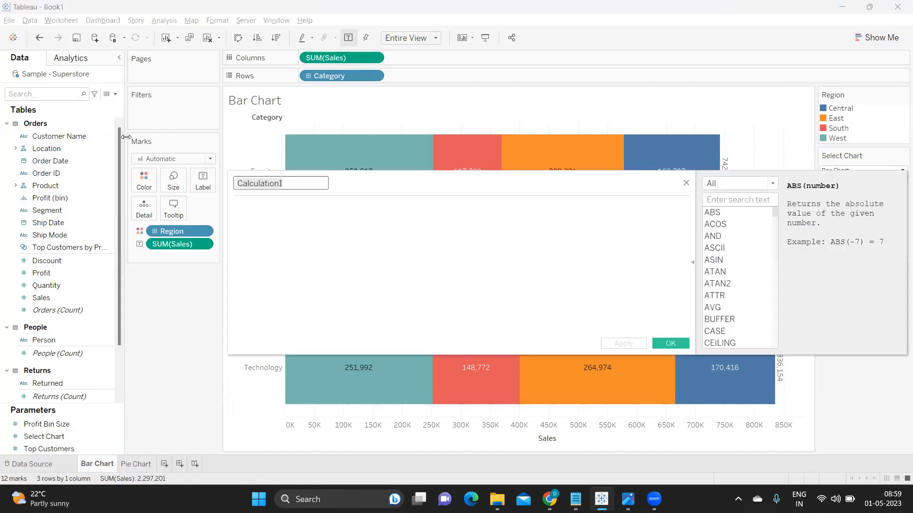
type("p.Select Chart")
key("Tab")
type("sel")
key("Return")
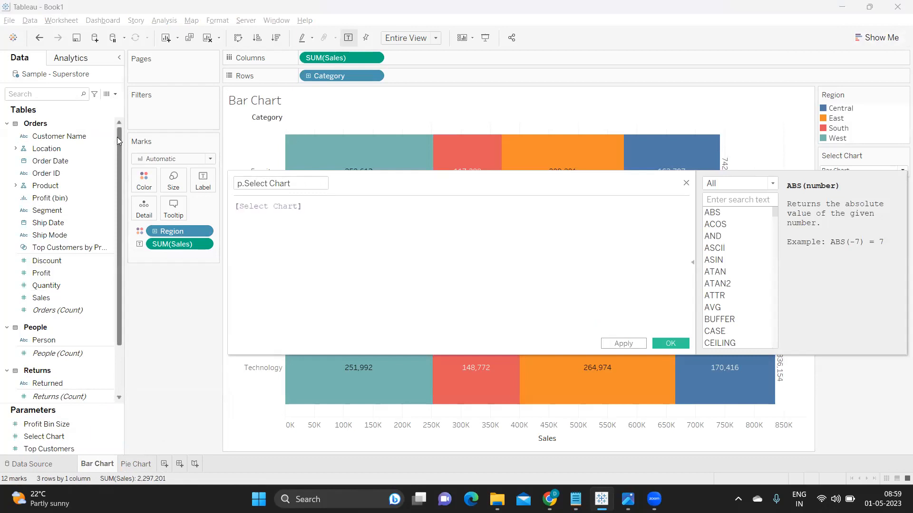
left_click(624, 343)
left_click(679, 346)
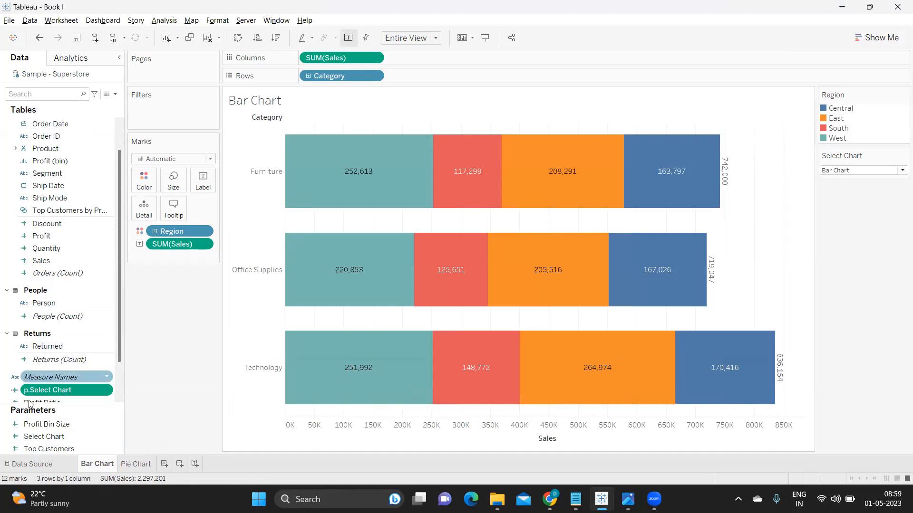
left_click_drag(57, 391, 153, 119)
left_click(506, 339)
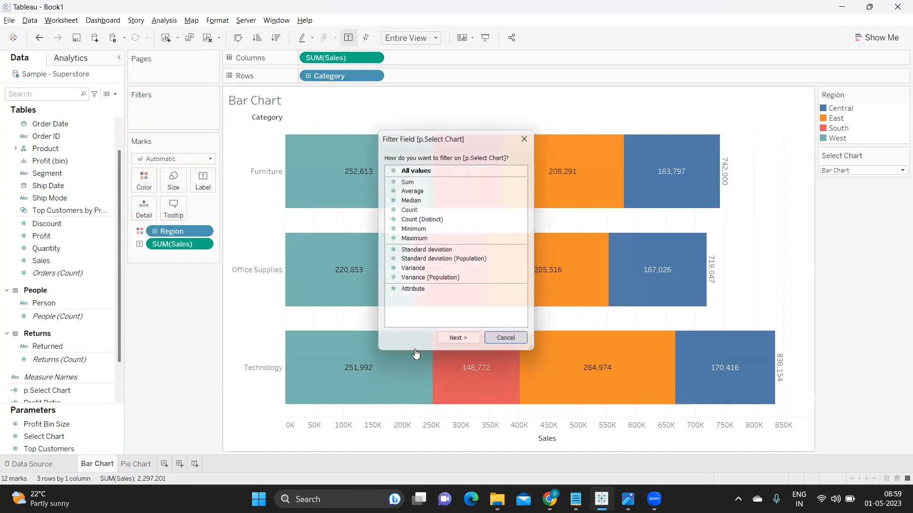
left_click(114, 438)
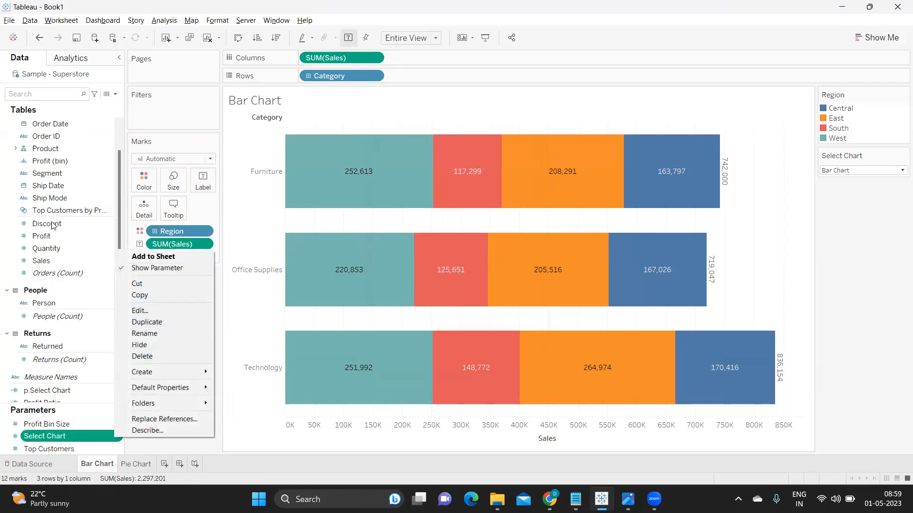
- Search the data fields for "sel" and convert p.Select Chart to a dimension
left_click(31, 95)
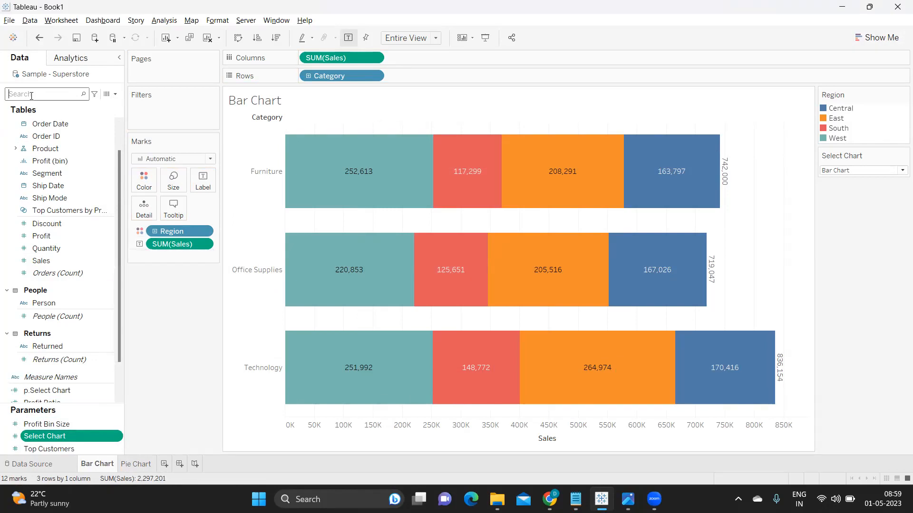
type("sel")
left_click(47, 132)
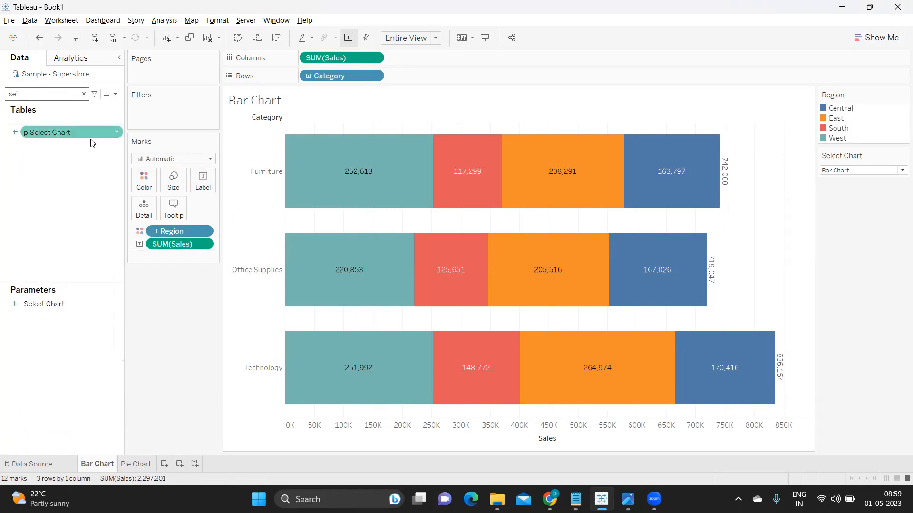
left_click(117, 133)
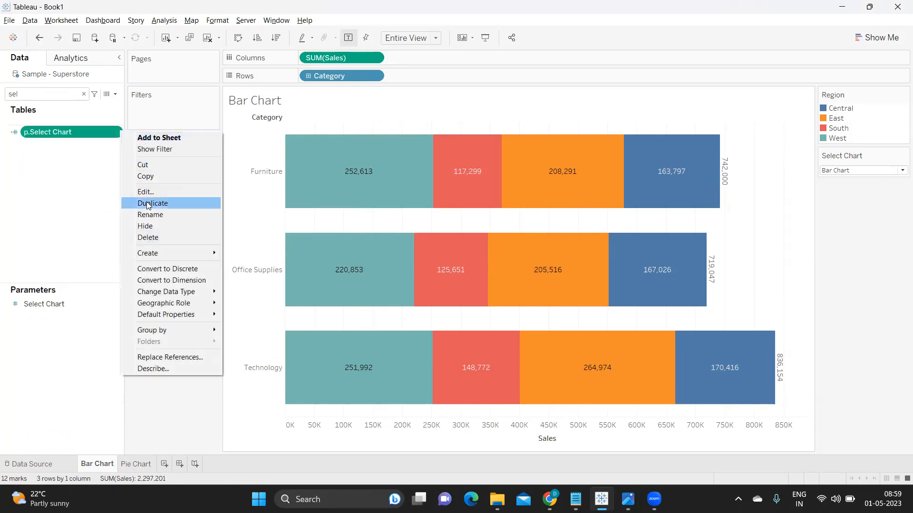
left_click(156, 280)
- Filter the Bar Chart sheet by p.Select Chart, keeping value 1
left_click_drag(60, 122, 145, 116)
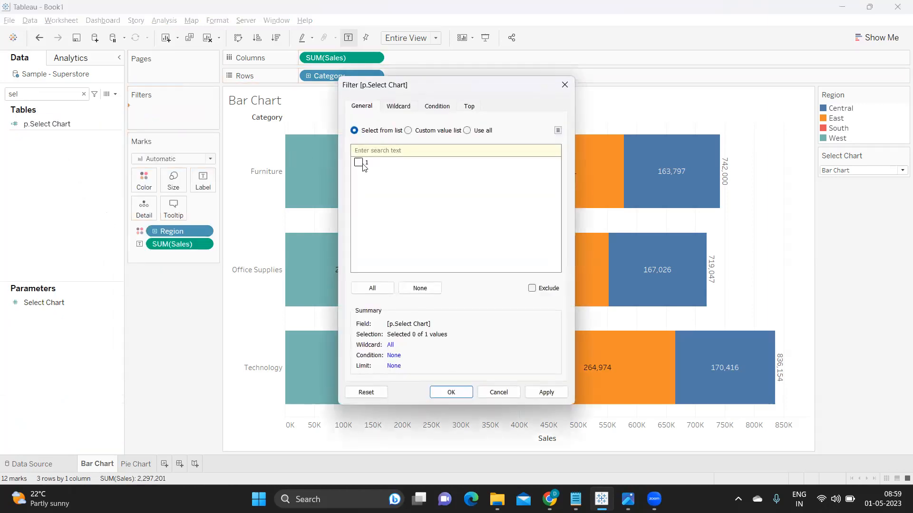
left_click(545, 393)
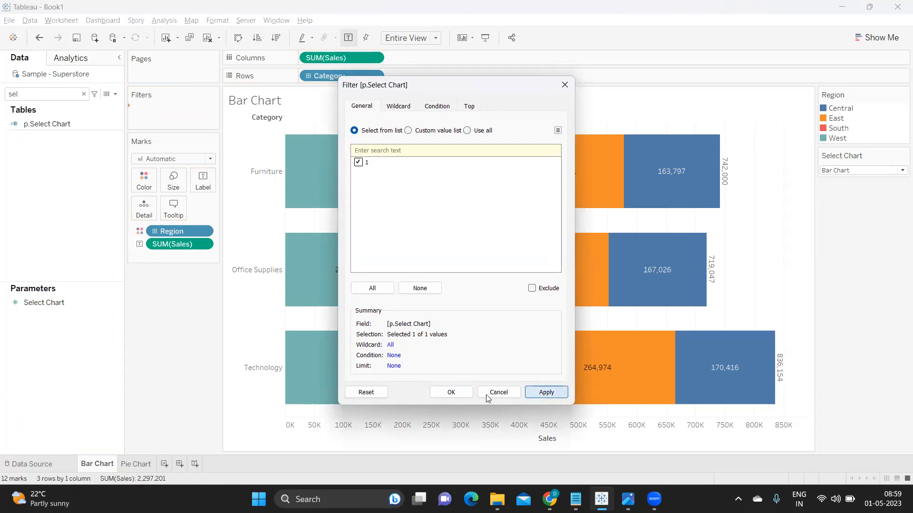
left_click(453, 393)
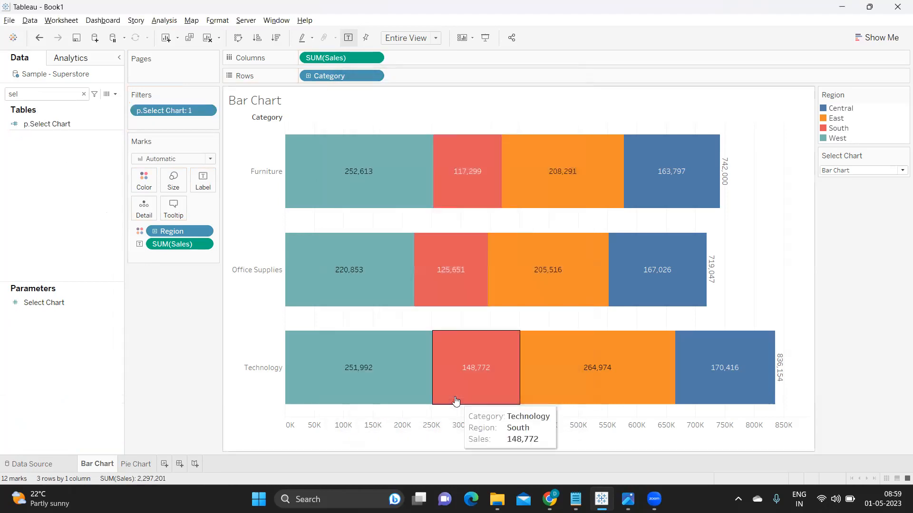
- Show the Select Chart parameter control on the Pie Chart sheet and set it to Pie Chart
left_click(131, 466)
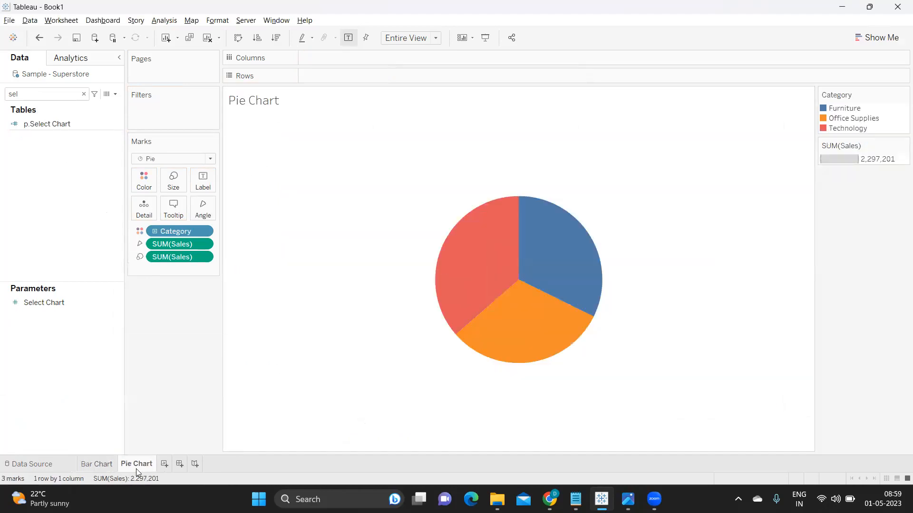
left_click(118, 305)
left_click(139, 317)
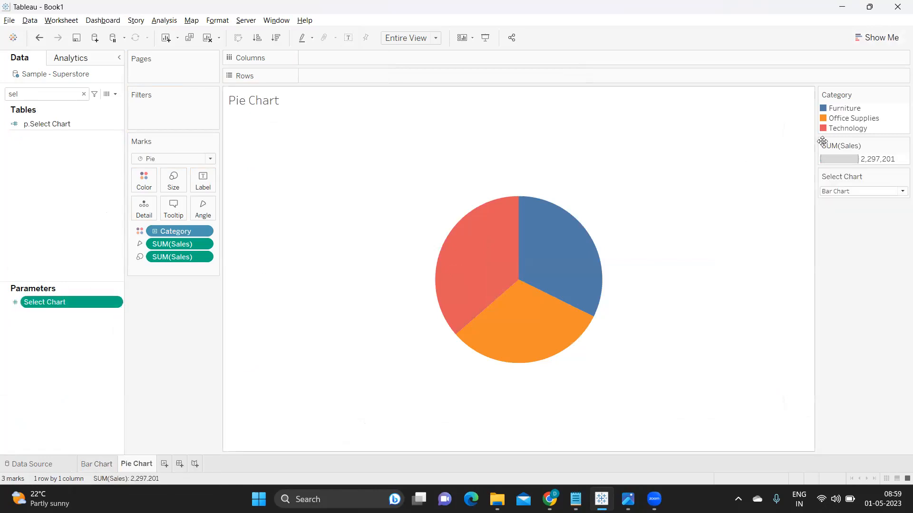
left_click(902, 191)
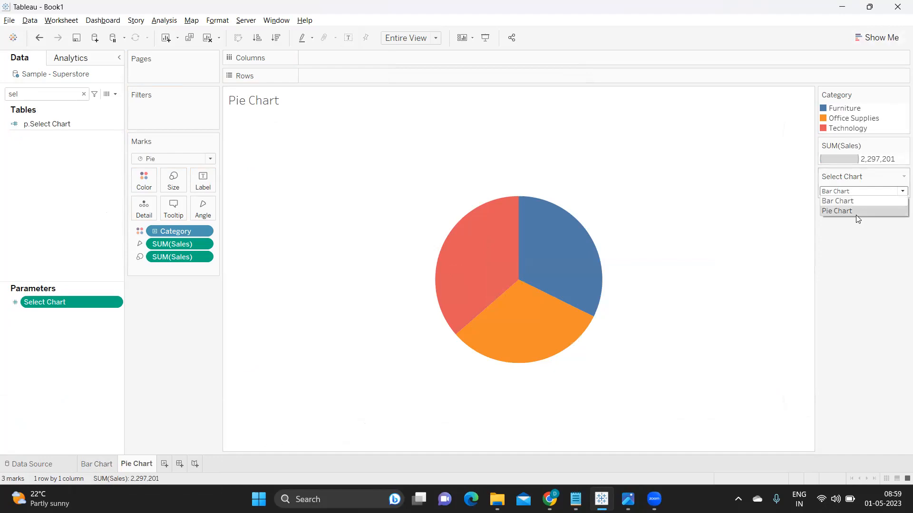
left_click(855, 212)
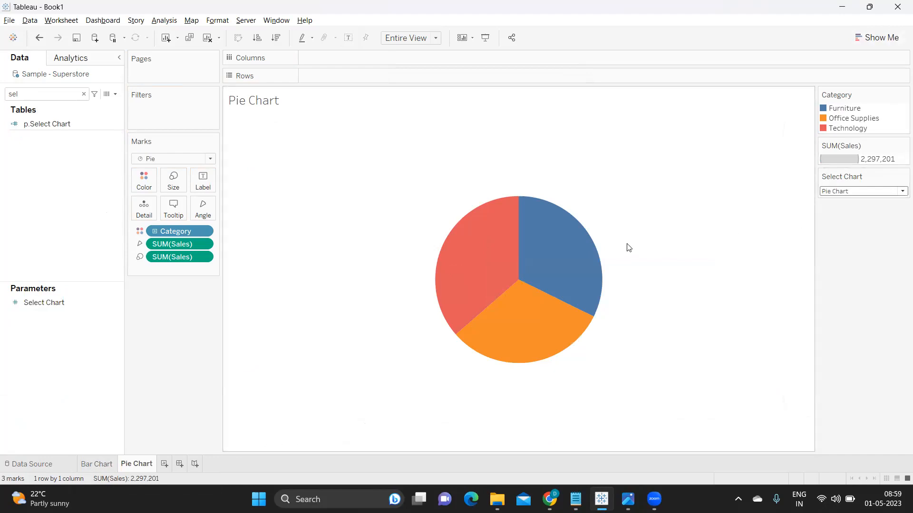
- Filter the Pie Chart sheet by p.Select Chart, keeping value 2
left_click(19, 123)
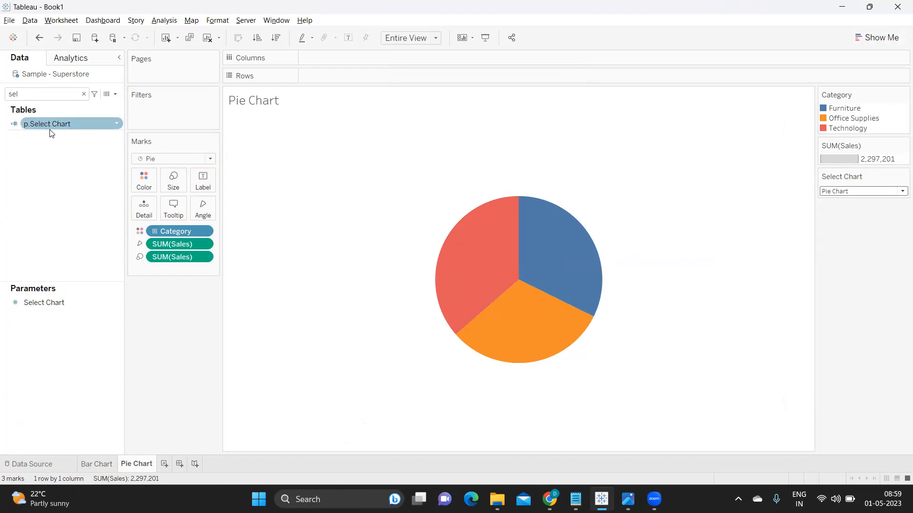
right_click(117, 125)
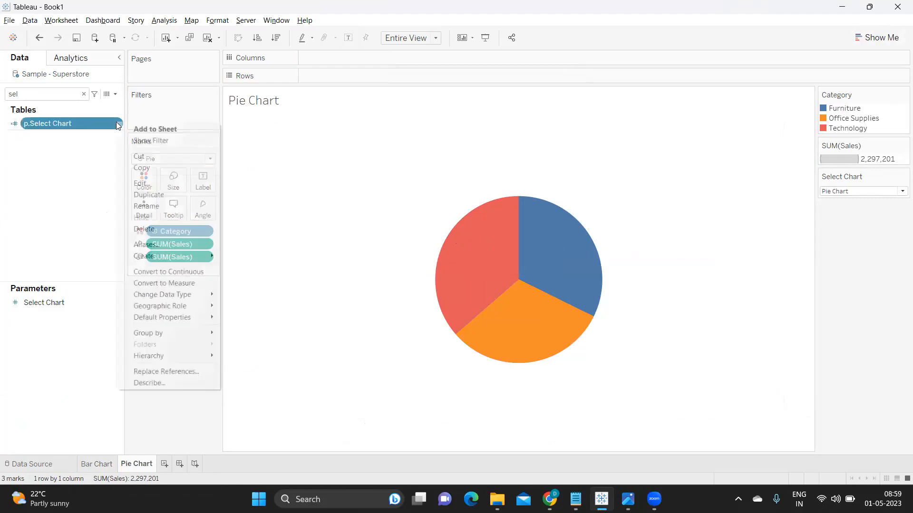
left_click_drag(56, 125, 155, 118)
left_click(358, 161)
left_click(526, 394)
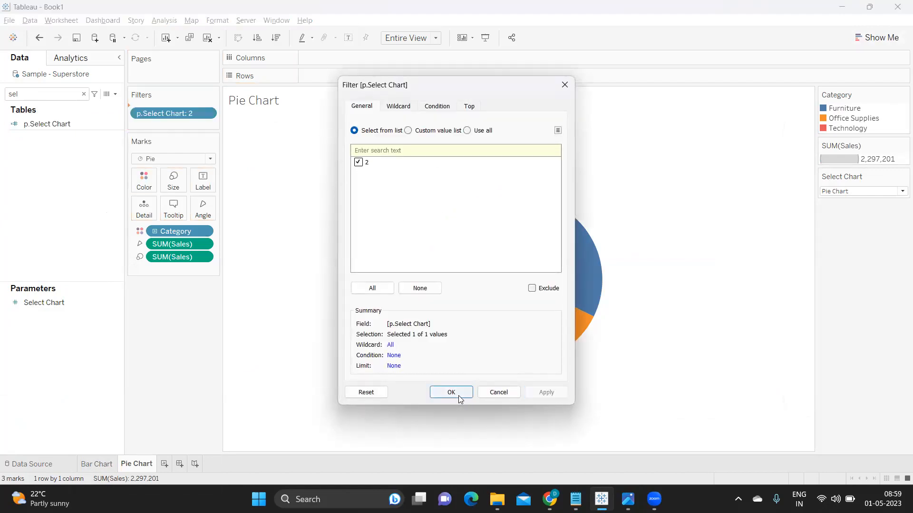
left_click(458, 394)
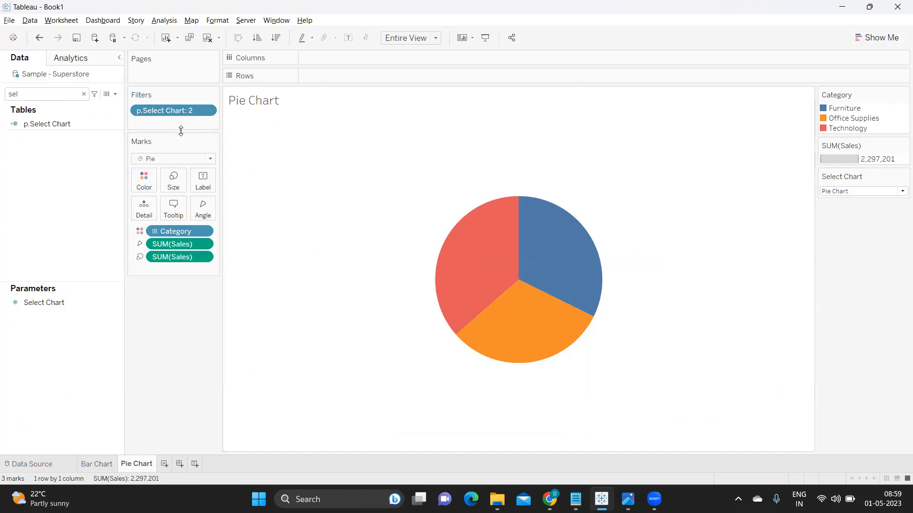
- Create a new dashboard and add an enlarged floating horizontal container in the middle of its canvas
left_click(178, 465)
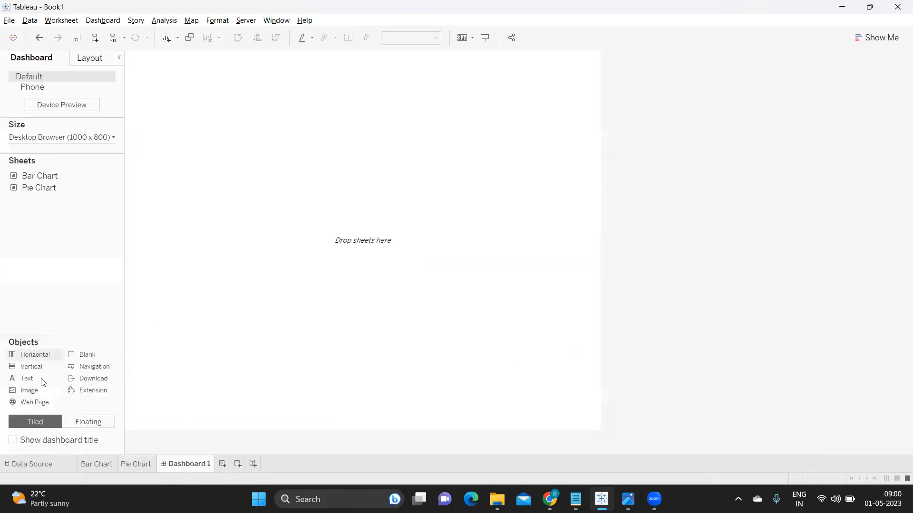
mouse_move(28, 356)
left_mouse_down()
mouse_move(258, 207)
mouse_move(70, 288)
mouse_move(59, 370)
mouse_move(267, 239)
mouse_move(254, 147)
left_mouse_up()
left_click(71, 423)
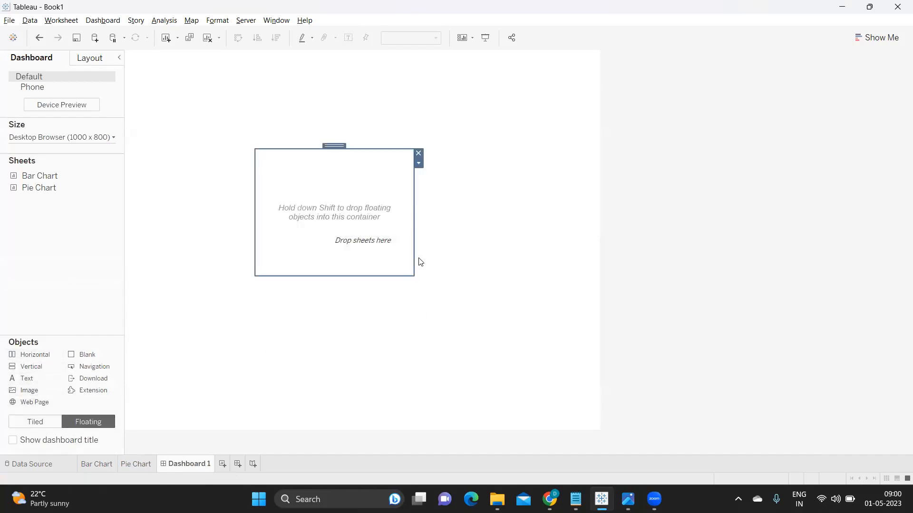
left_click_drag(419, 281, 509, 327)
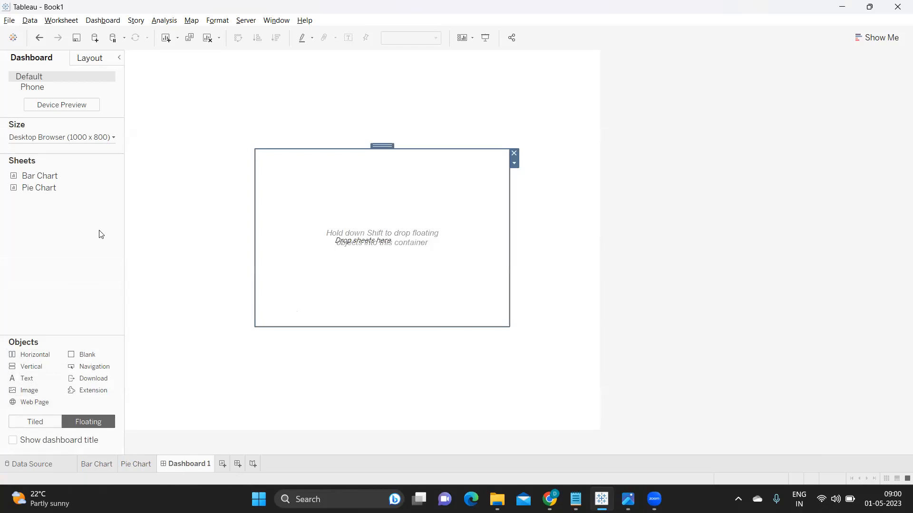
- Place the Bar Chart and Pie Chart sheets inside the floating container, with Pie Chart below Bar Chart
mouse_move(37, 174)
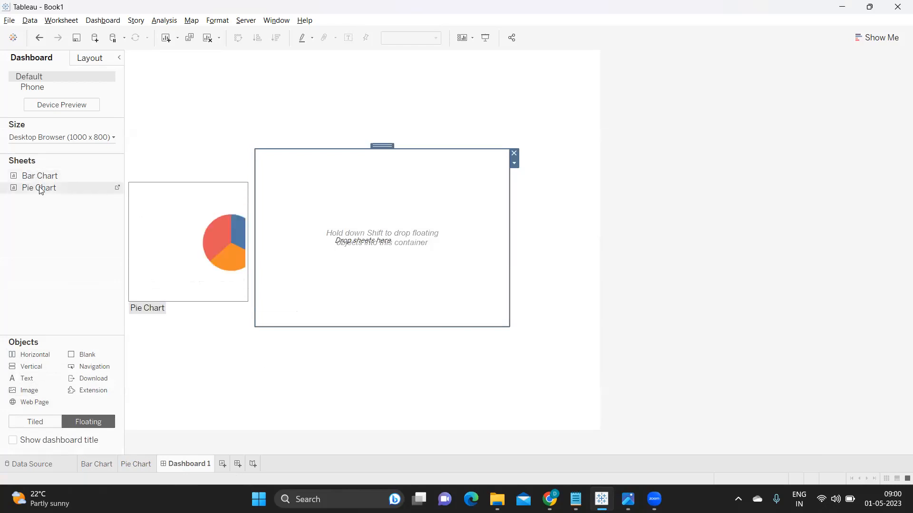
left_click_drag(40, 183, 295, 199)
mouse_move(83, 189)
left_click_drag(34, 193, 394, 272)
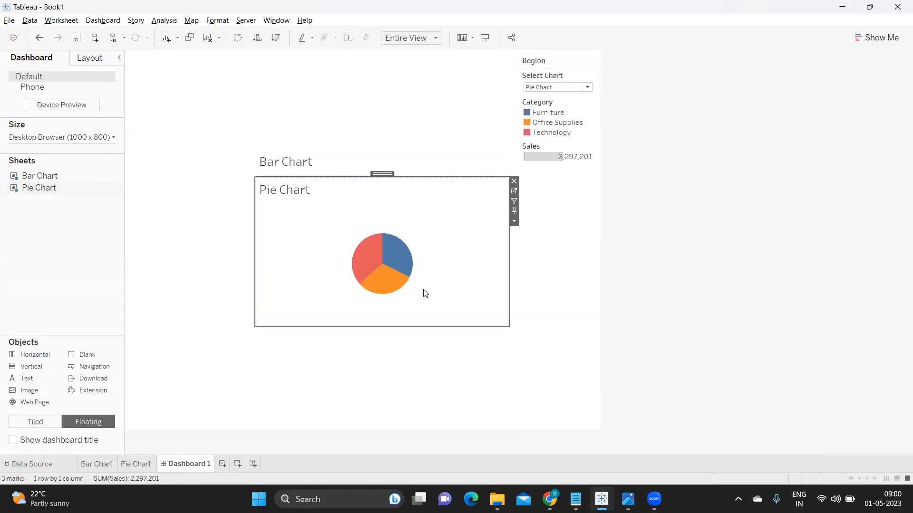
- Hide the titles of both the Bar Chart and Pie Chart sheets on the dashboard
right_click(272, 165)
left_click(294, 192)
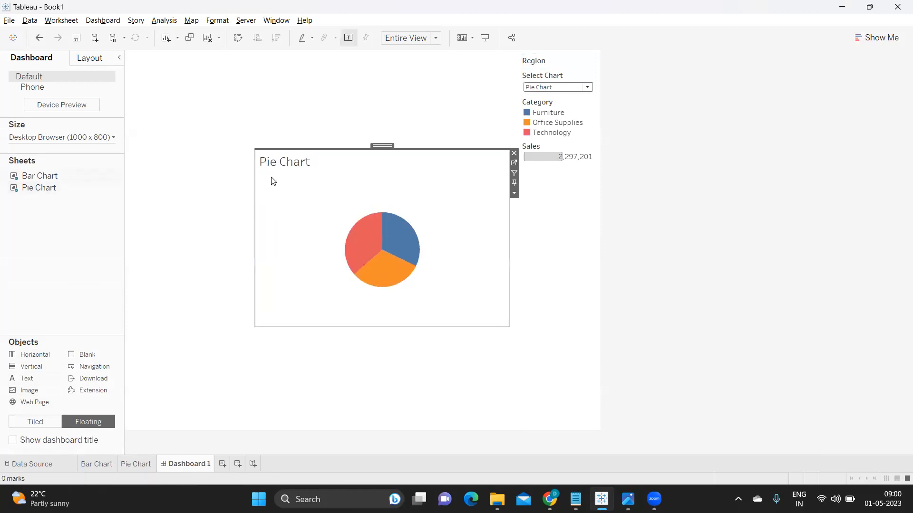
right_click(276, 168)
left_click(302, 194)
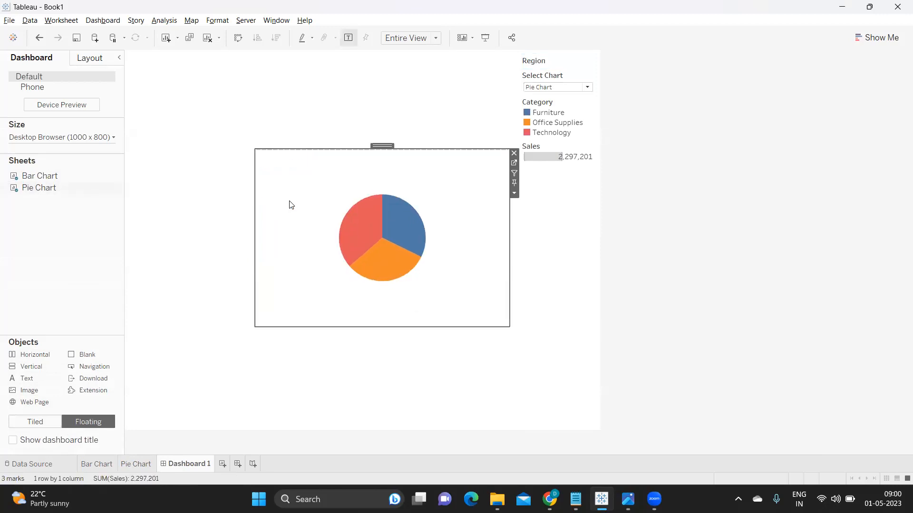
- Test the sheet swap by switching Select Chart to Bar Chart and back to Pie Chart
left_click(569, 88)
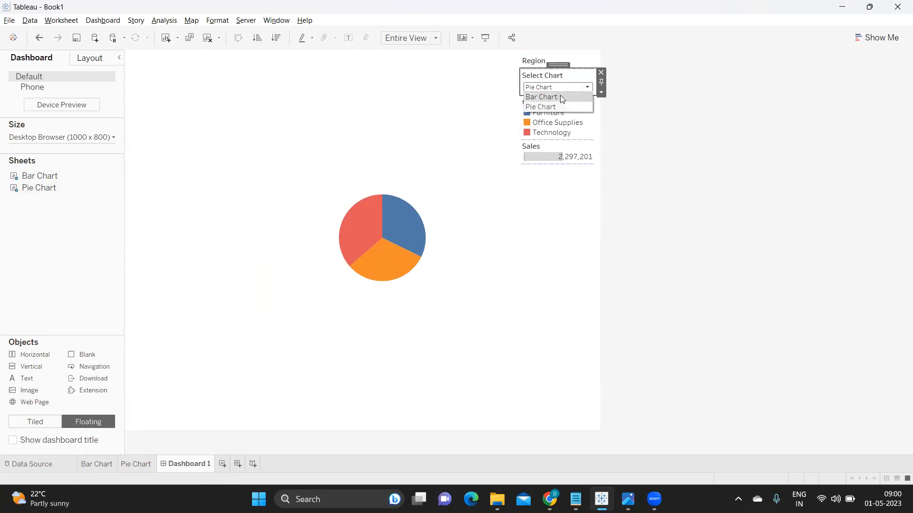
left_click(560, 96)
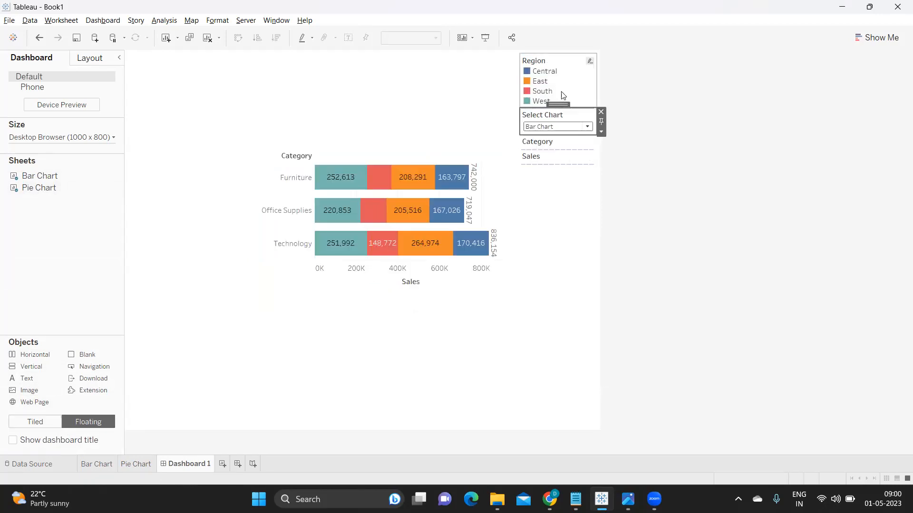
left_click(560, 126)
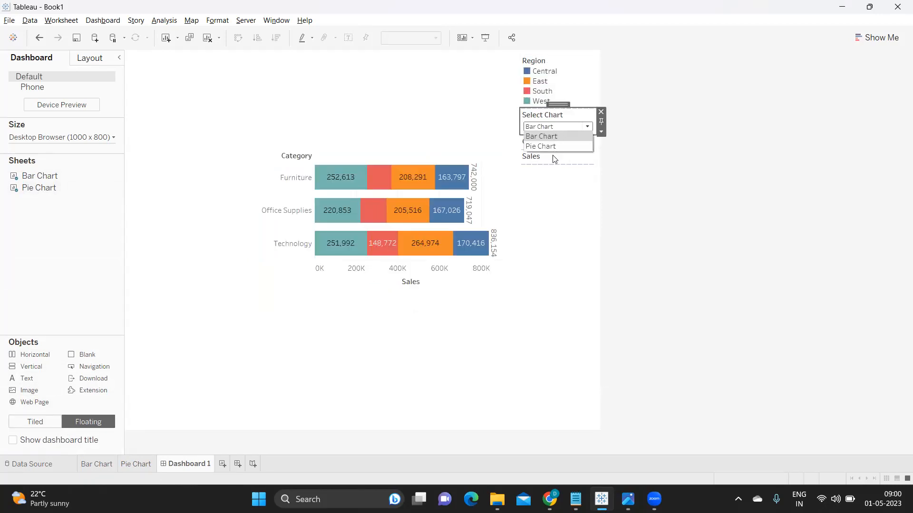
left_click(553, 147)
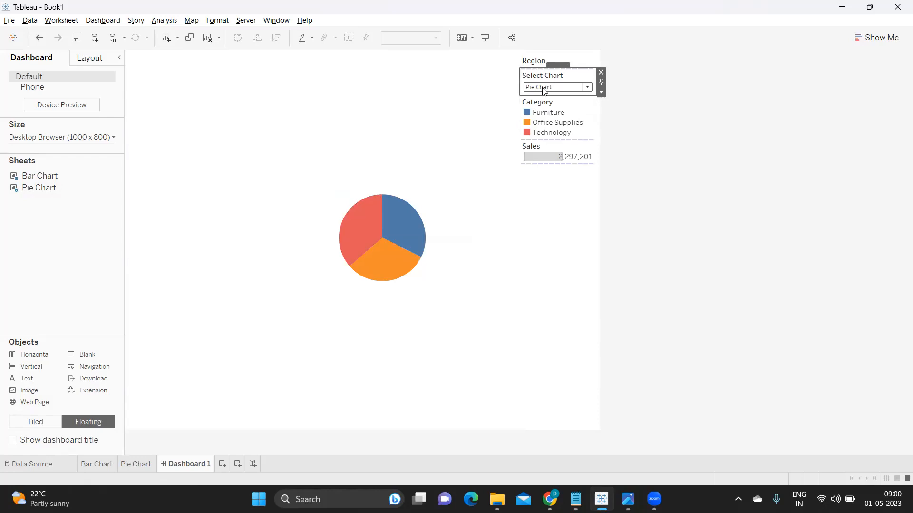
- Switch to the Notepad scenario list and highlight the sheet swap question, followed by the Context Filter versus Cascading Filter question
mouse_move(576, 499)
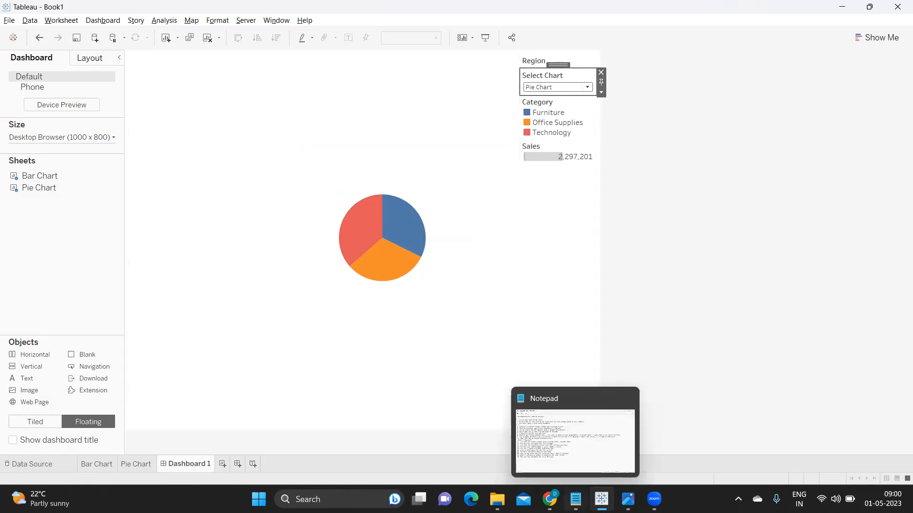
left_click(589, 430)
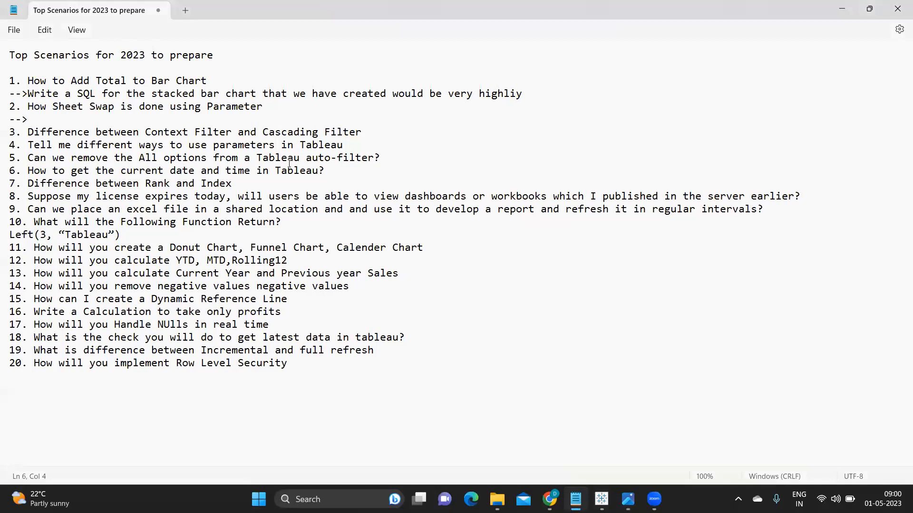
left_click_drag(259, 107, 4, 102)
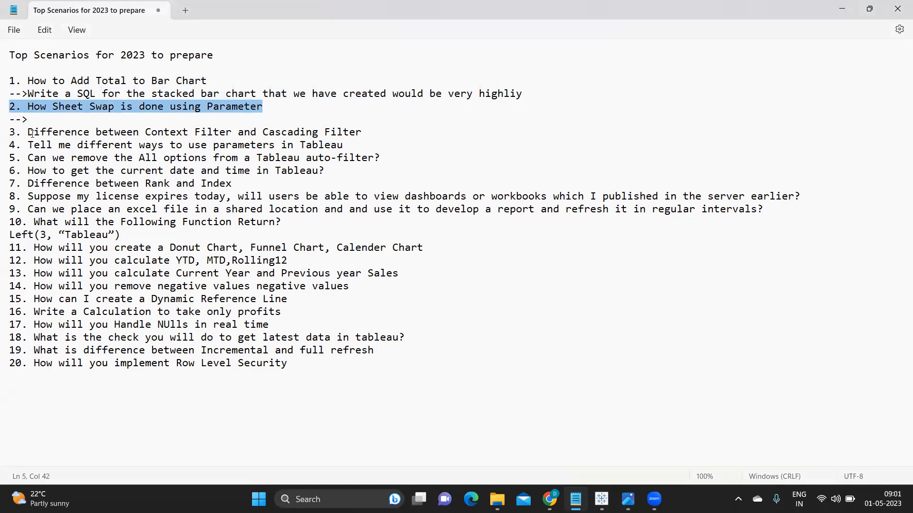
left_click(11, 108)
left_click_drag(34, 133, 386, 134)
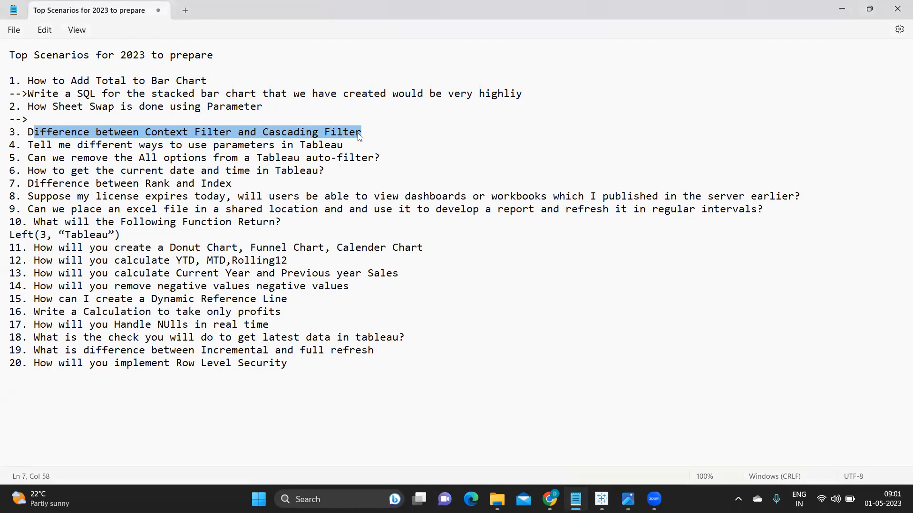
- Switch back to Tableau and add a new worksheet with Region on Rows, finding the field with the search "re"
mouse_move(628, 499)
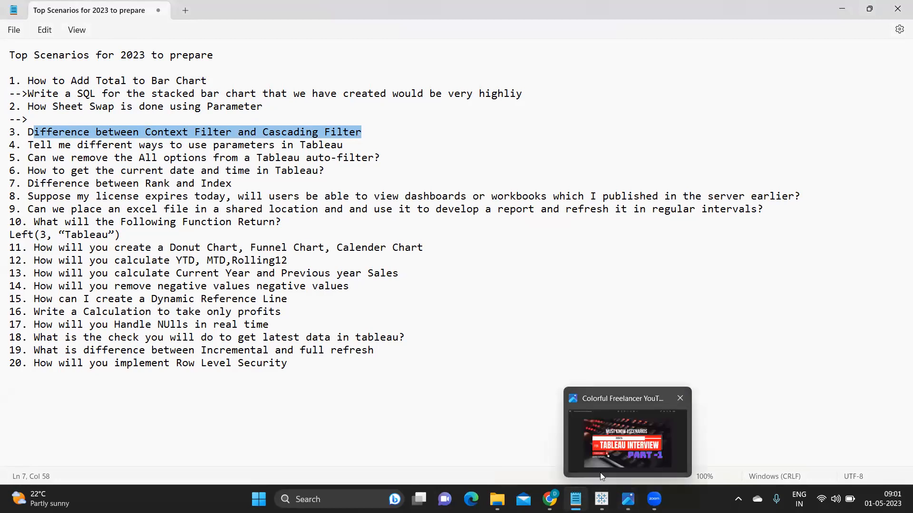
left_click(588, 446)
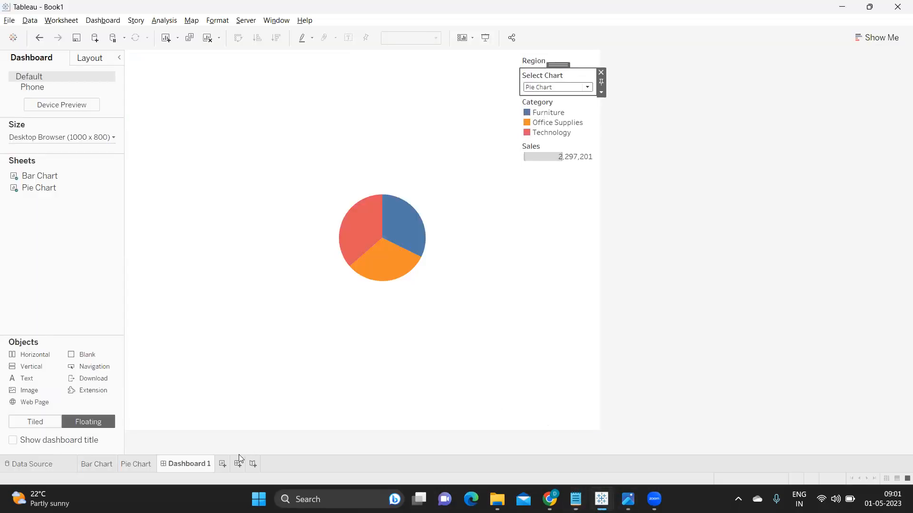
left_click(225, 463)
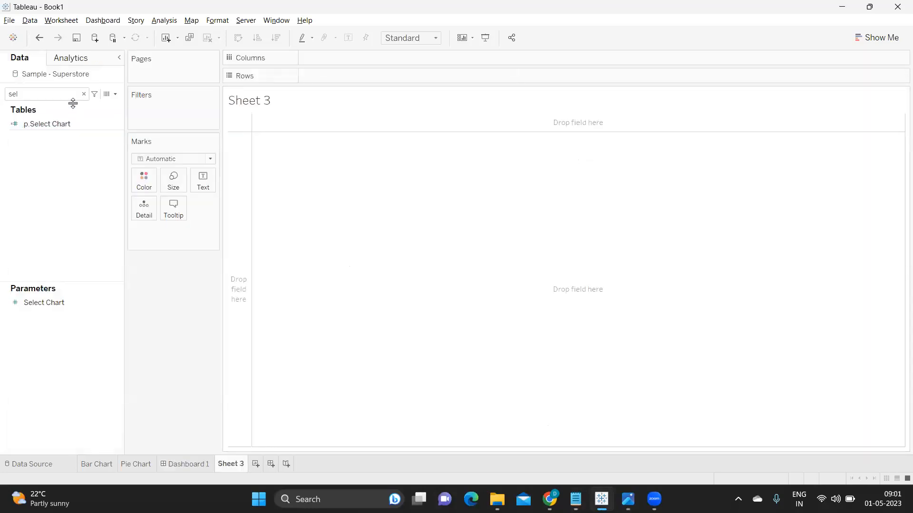
left_click(84, 95)
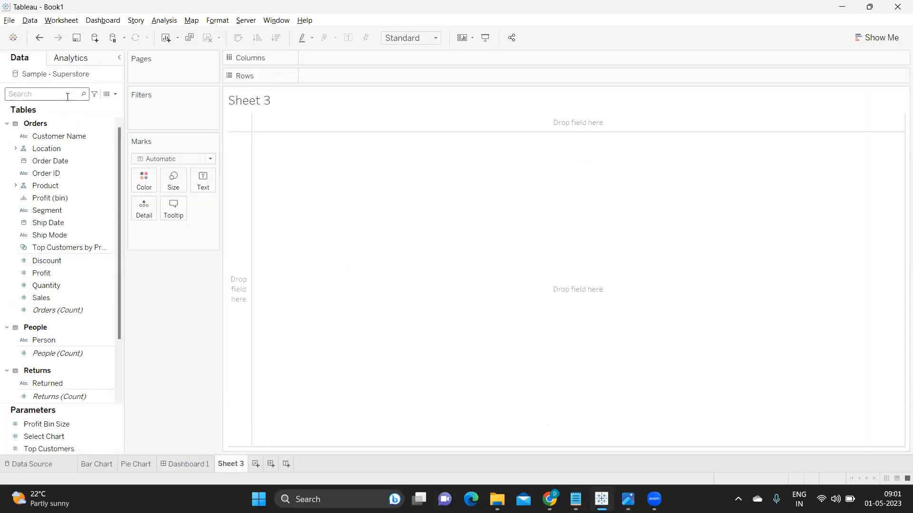
type("re")
left_click_drag(53, 161, 341, 80)
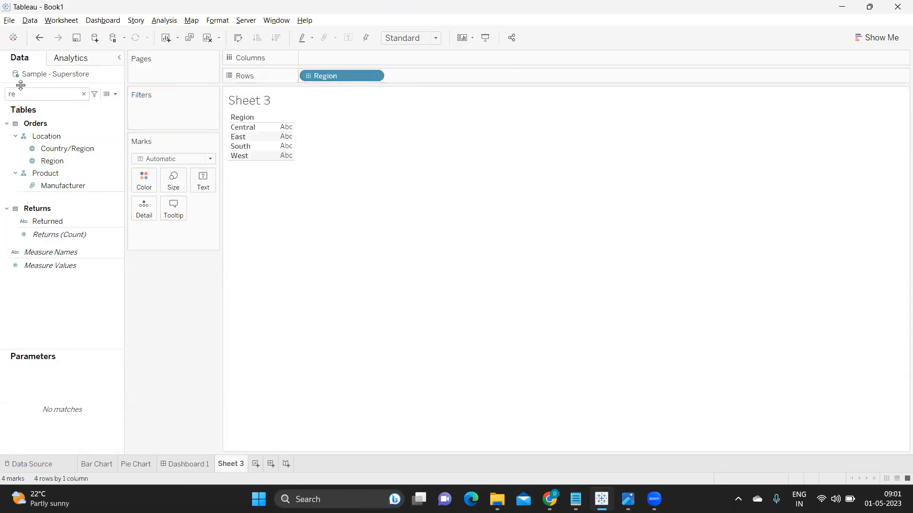
- Search the data fields for "sa" and add Sales as the text mark for each region
left_click(60, 94)
key("BackSpace")
key("BackSpace")
type("sa")
left_click_drag(41, 145, 200, 183)
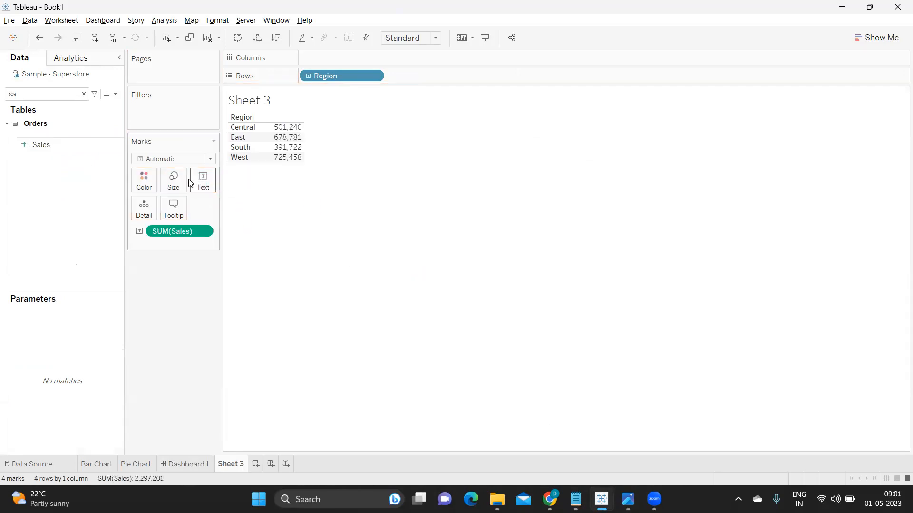
- Search the data fields for "re" and show a filter for Region on the sheet
left_click(43, 94)
key("BackSpace")
key("BackSpace")
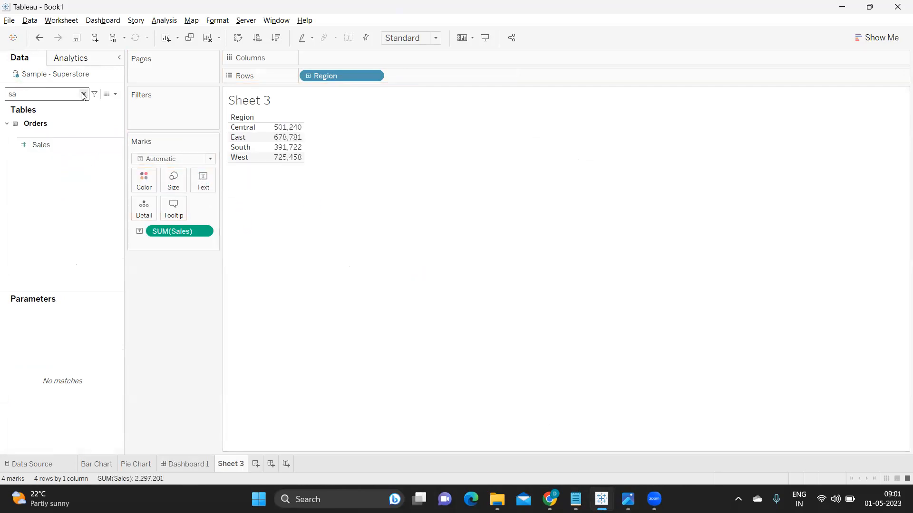
type("re")
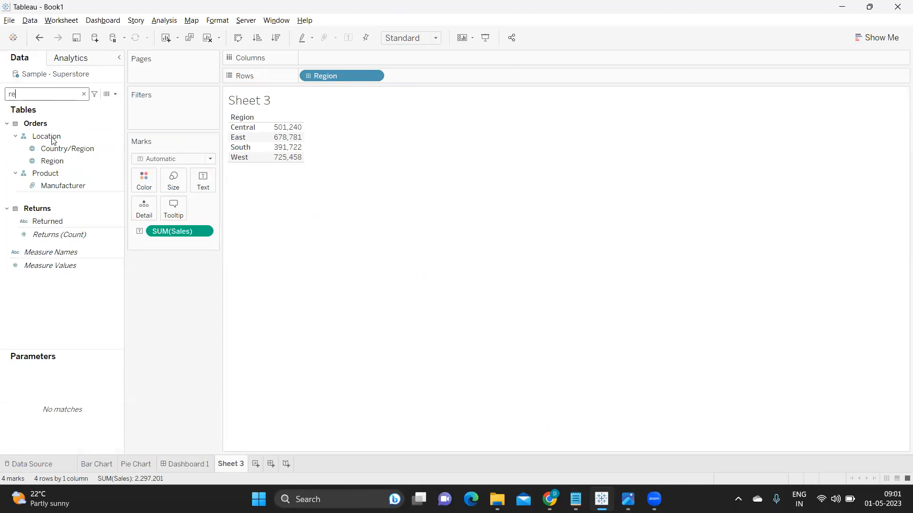
left_click(116, 160)
right_click(115, 158)
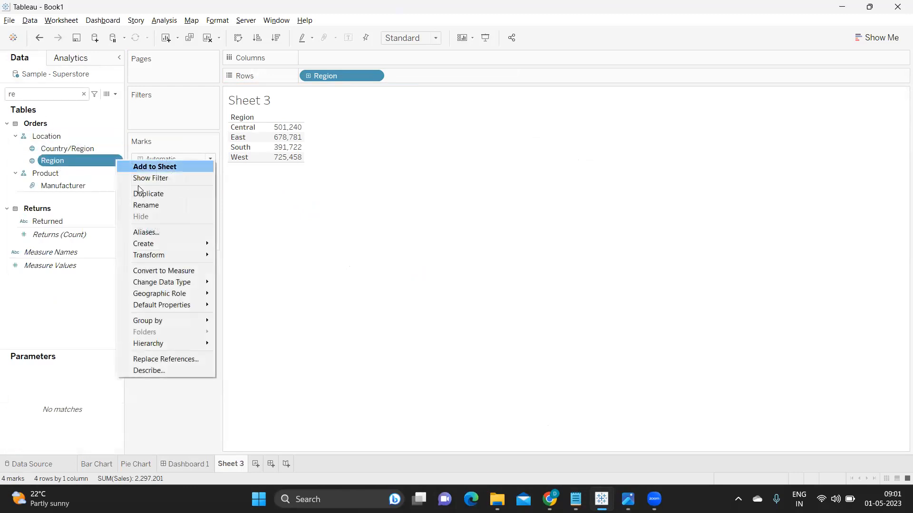
left_click(152, 177)
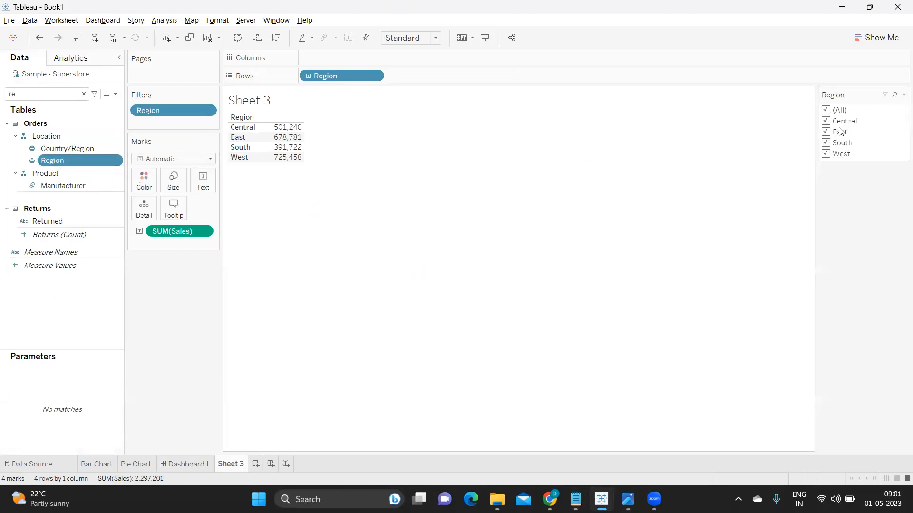
- Clear the field search and start a calculated field named Zone with the expression CASE [Region]
left_click(84, 94)
left_click(115, 94)
left_click(86, 108)
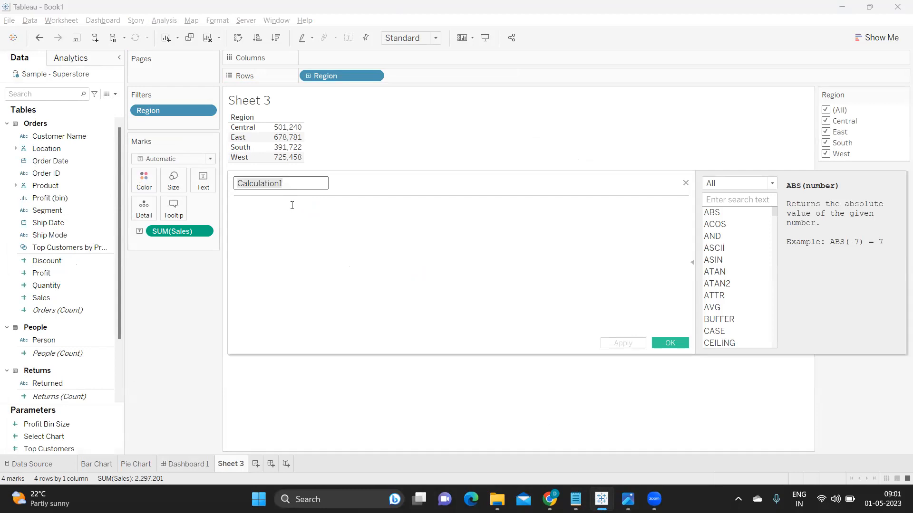
type("Zone")
left_click(291, 204)
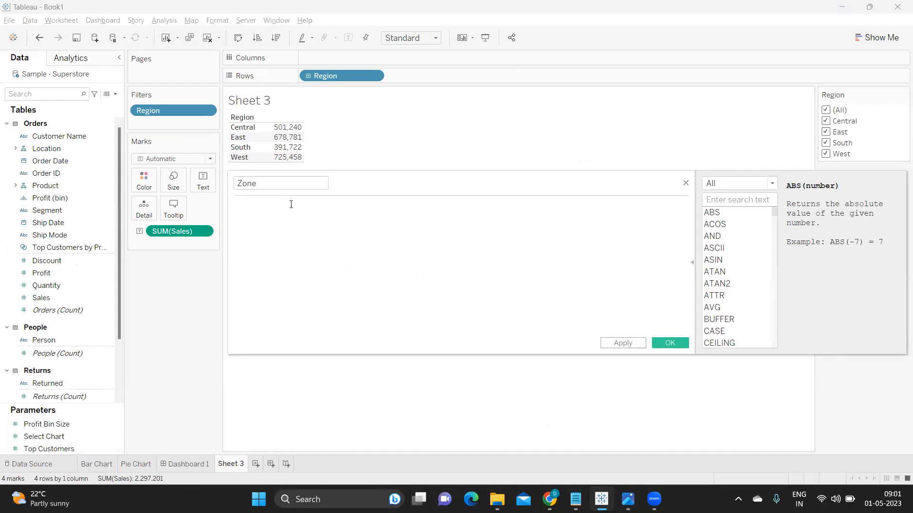
type("case")
key("Return")
type("[regio")
key("Return")
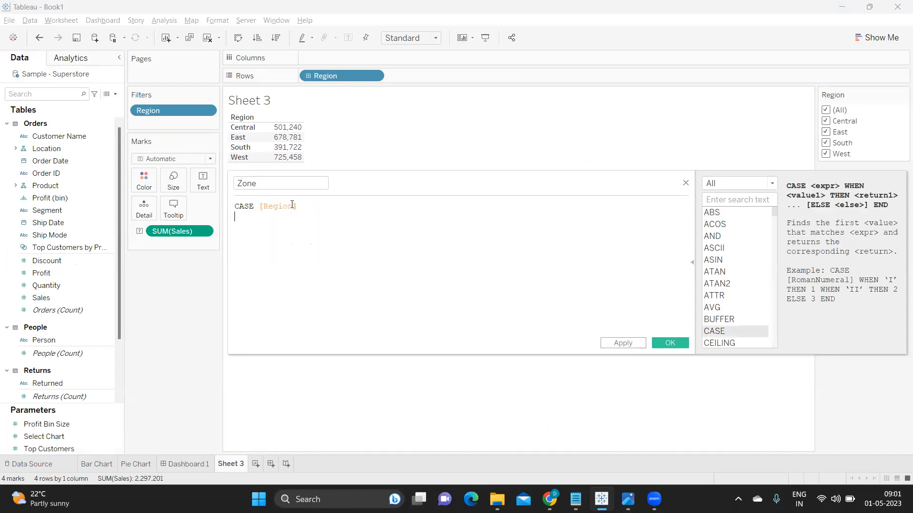
key("Return")
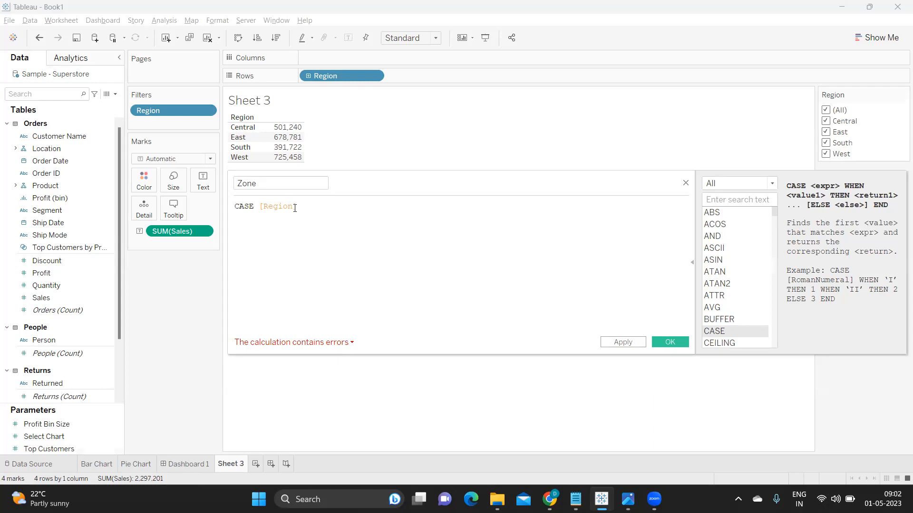
type("I")
key("BackSpace")
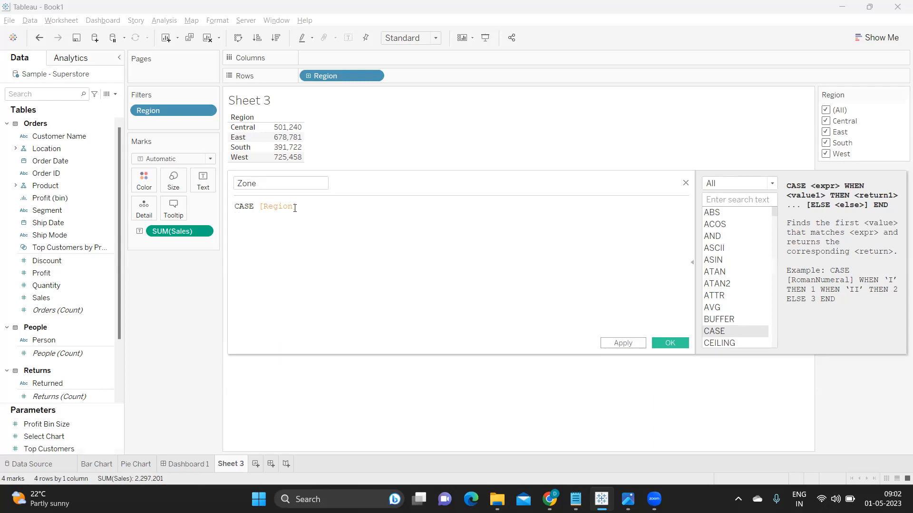
- Add the line WHEN 'Central' THEN 'Zone1' to the Zone calculation, correcting its closing quote
type("WHEN 'Central' THEN 'Zone1;")
key("Return")
type("when")
key("Return")
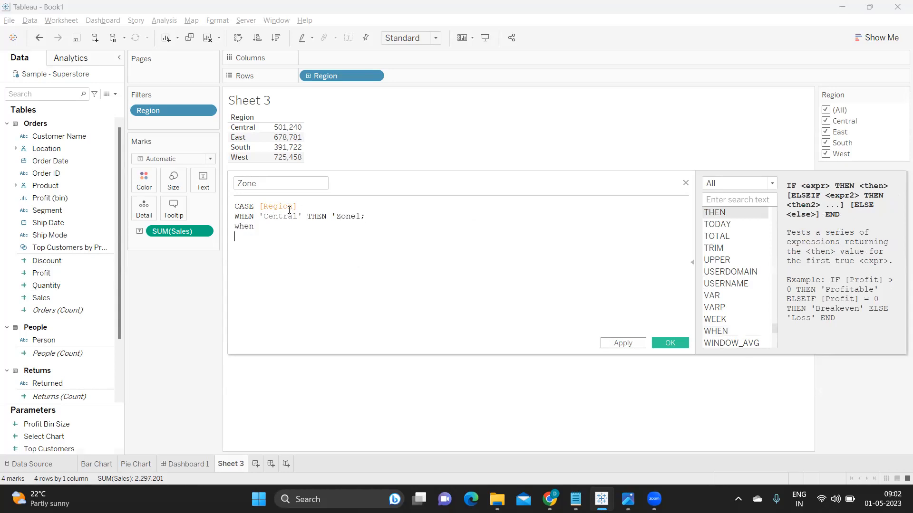
key("BackSpace")
type("'")
key("BackSpace")
key("BackSpace")
key("BackSpace")
key("BackSpace")
key("BackSpace")
key("BackSpace")
key("BackSpace")
key("BackSpace")
type("' ")
- Add the line WHEN 'East' THEN 'Zone2' to the Zone calculation
type("WHEN ")
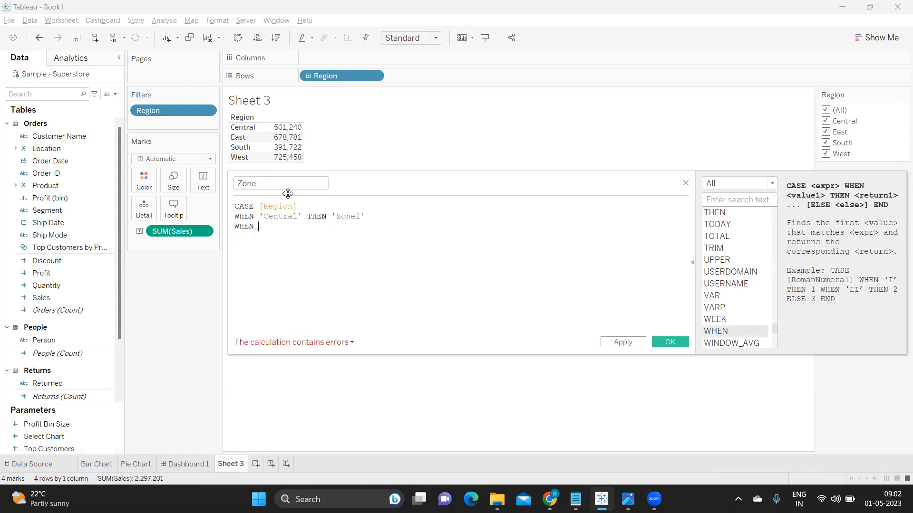
type("'East' THEN")
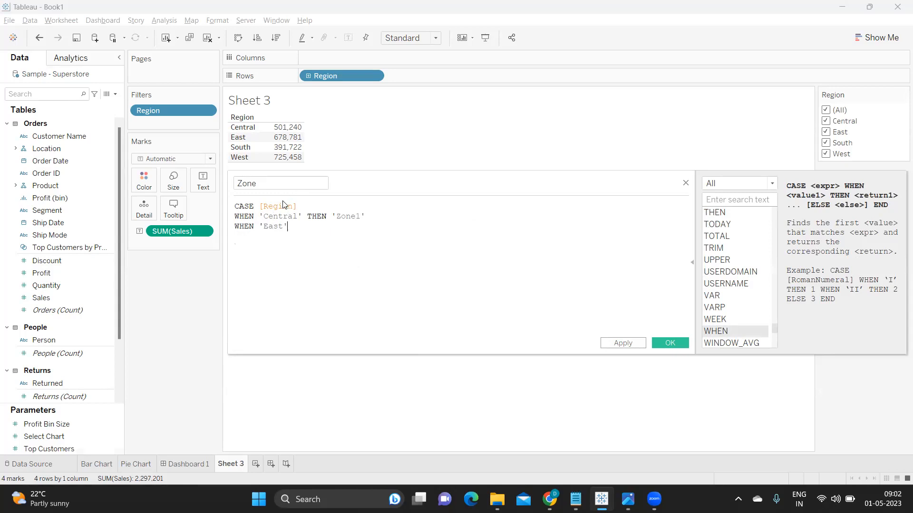
type(" 'Zone2")
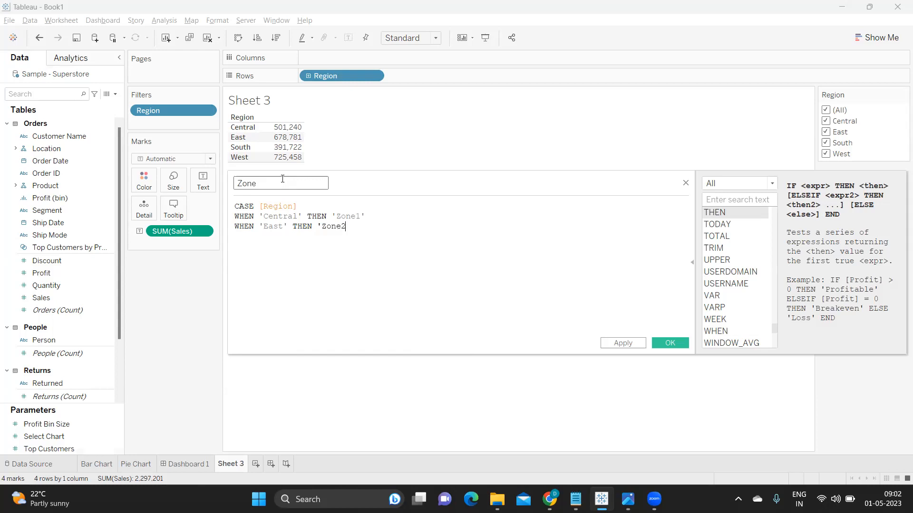
type("'")
key("Return")
- Finish the Zone formula with ELSE 'Zone3' and END, and save the calculated field
type("ELSE")
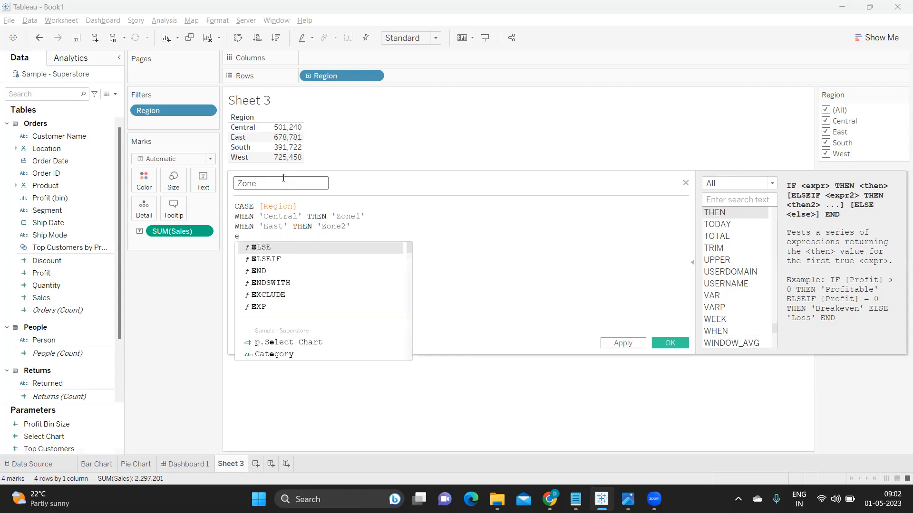
type(" 'Z")
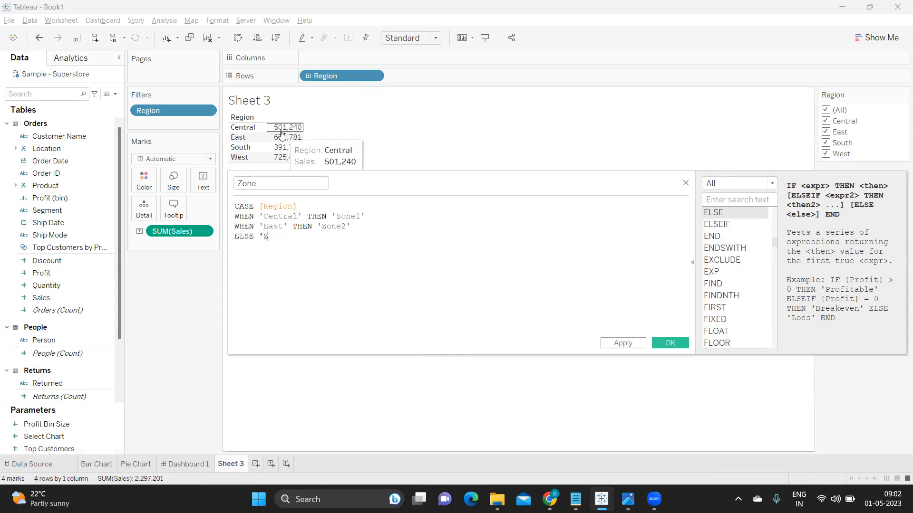
type("one3'")
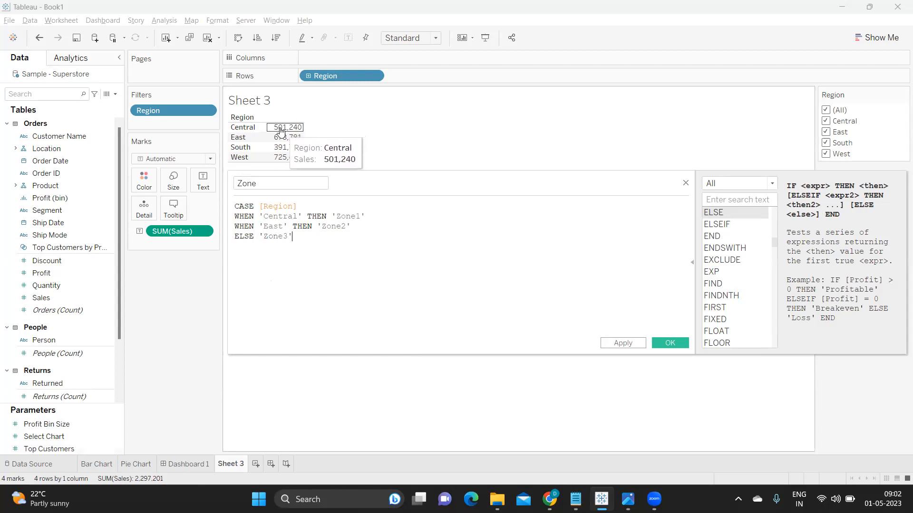
key("Return")
type("END")
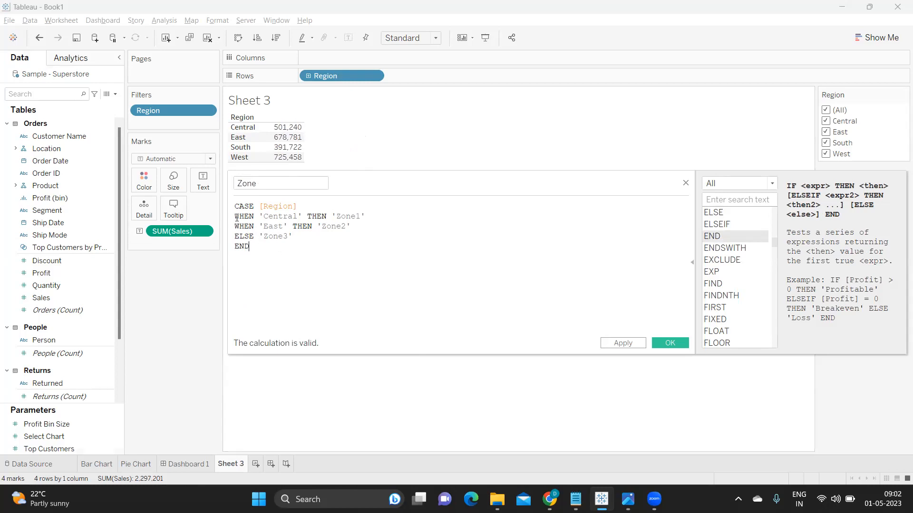
left_click_drag(235, 215, 265, 245)
left_click(634, 347)
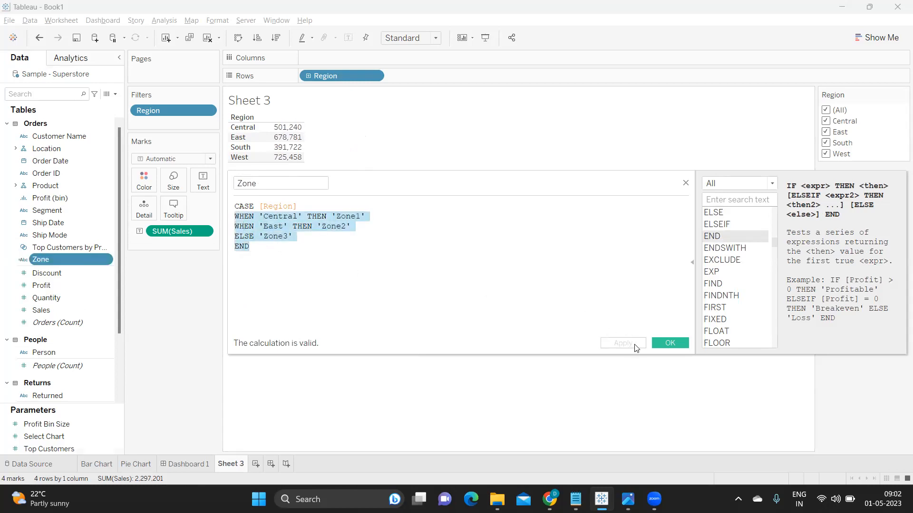
left_click(665, 343)
- Add Zone to Rows after Region and show its filter as a single-value list
mouse_move(41, 260)
left_mouse_down()
mouse_move(343, 90)
mouse_move(435, 76)
mouse_move(410, 79)
left_mouse_up()
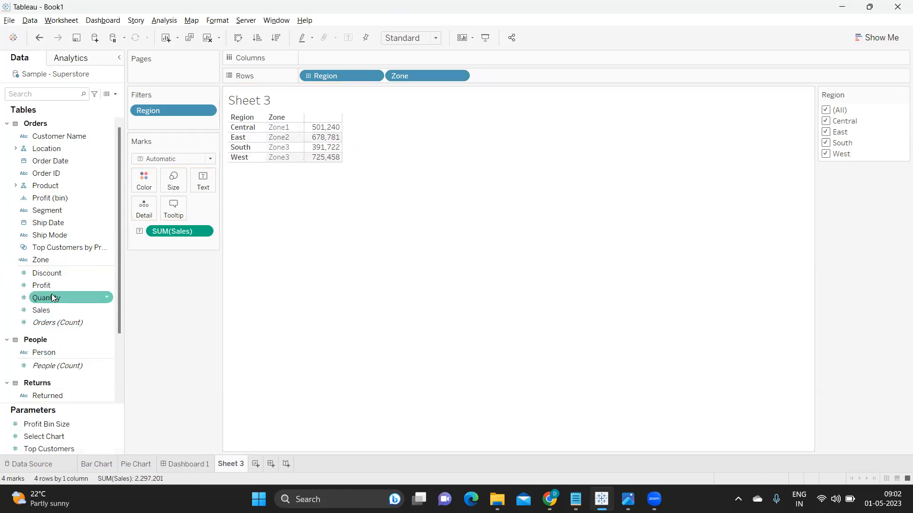
left_click(106, 259)
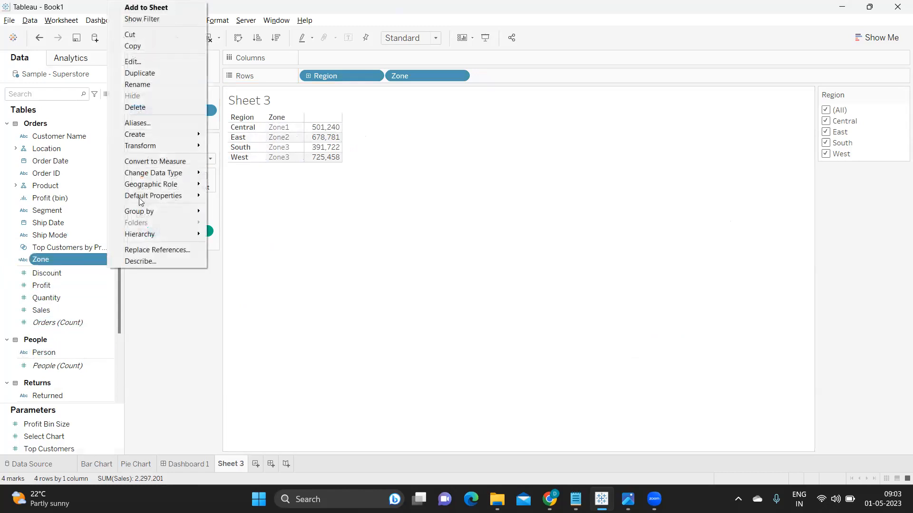
left_click(150, 20)
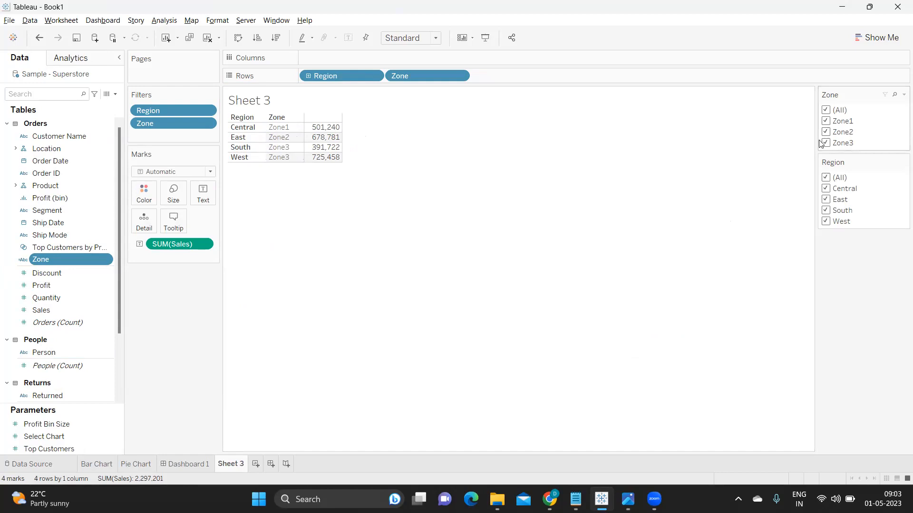
left_click(902, 96)
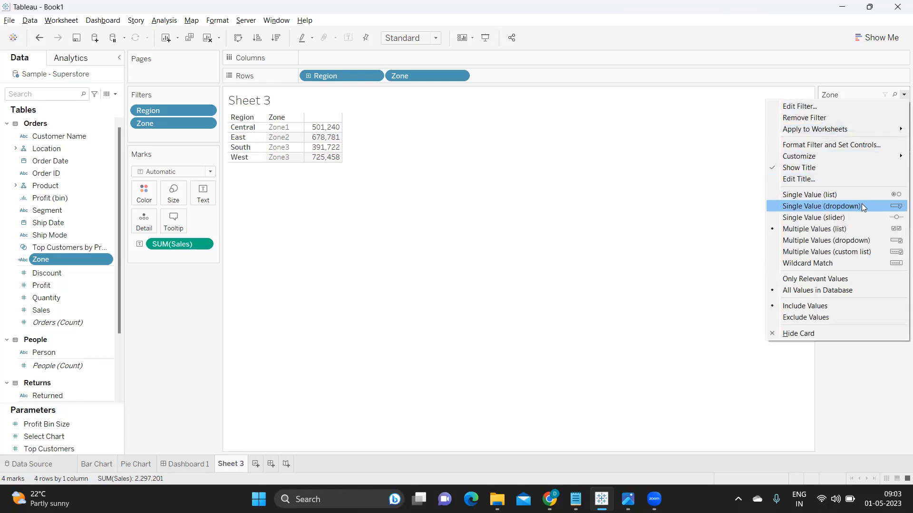
left_click(862, 194)
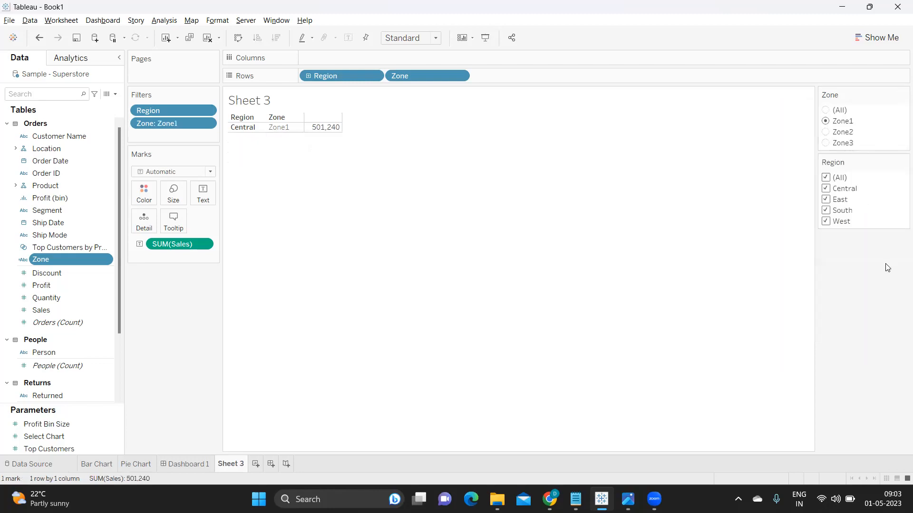
- Test the Zone filter by selecting All, Zone1, Zone2 and Zone3 one after another
left_click(826, 109)
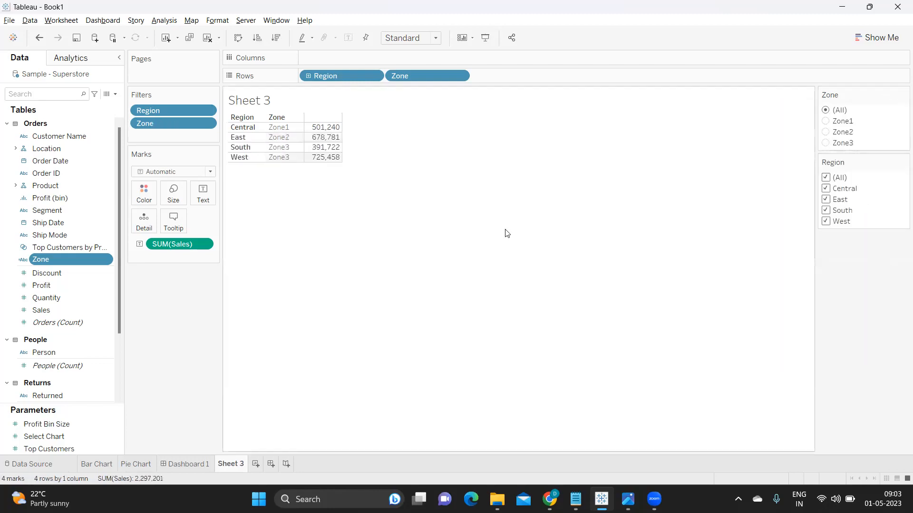
left_click(826, 121)
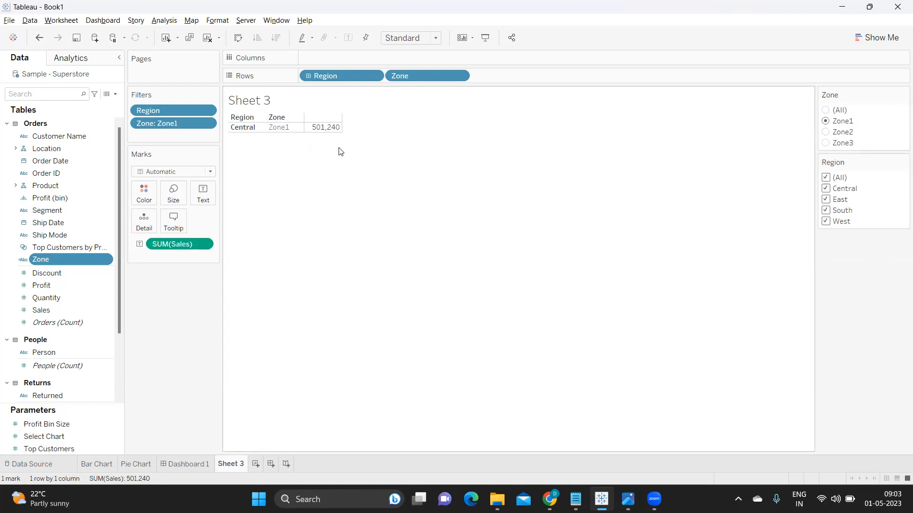
left_click(826, 133)
left_click(826, 144)
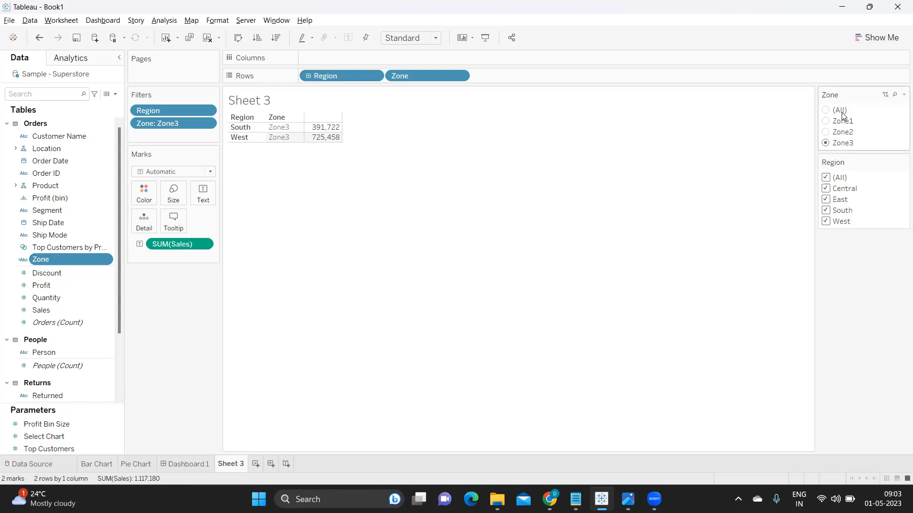
- Set the Region filter to show only relevant values, and test it with Zone2 and Zone1 selected
left_click(903, 163)
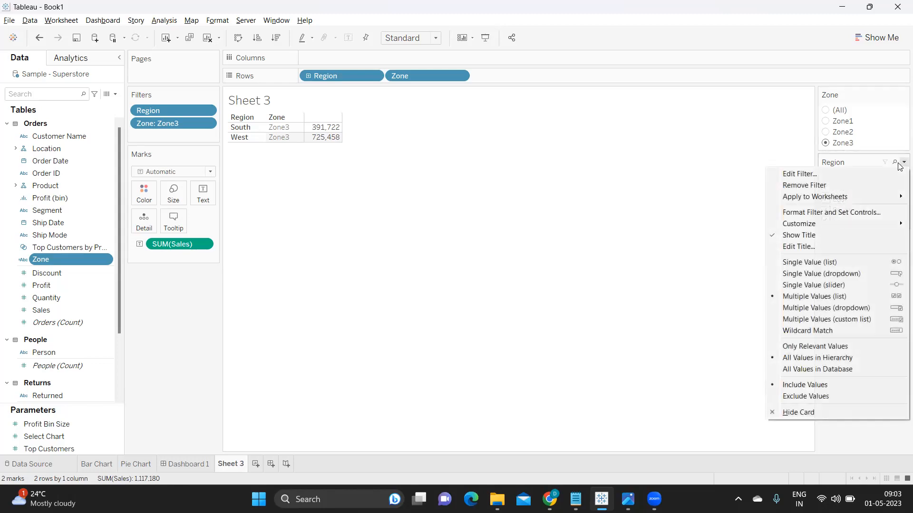
left_click(842, 346)
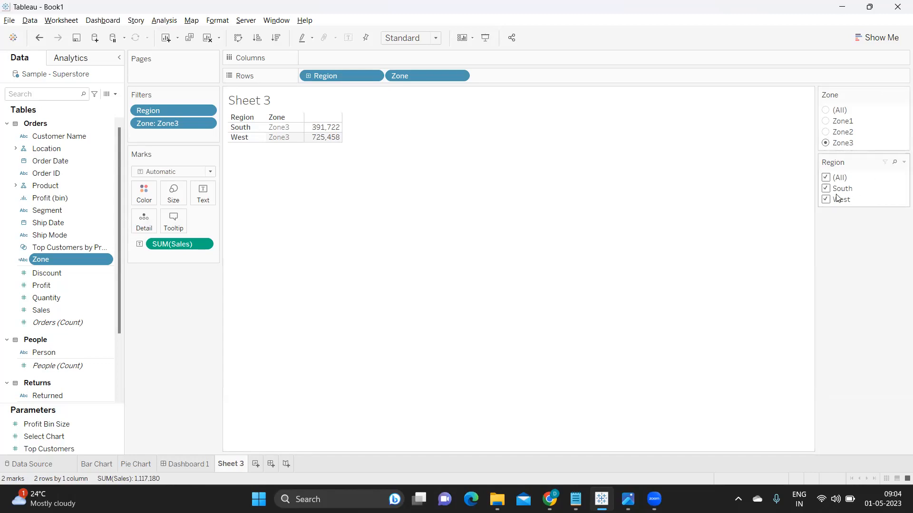
left_click(826, 132)
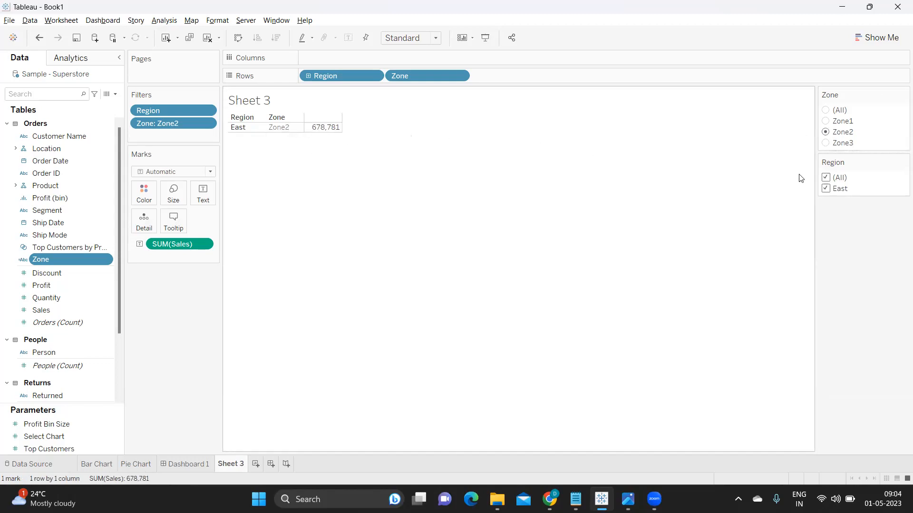
left_click(825, 121)
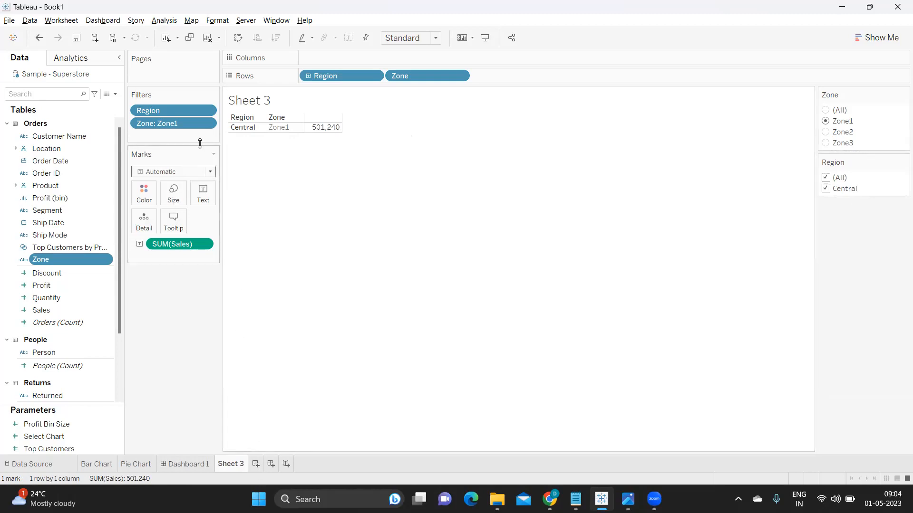
- Clear the worksheet and place Sub-Category on Rows, finding the field with the search "su"
left_click(207, 37)
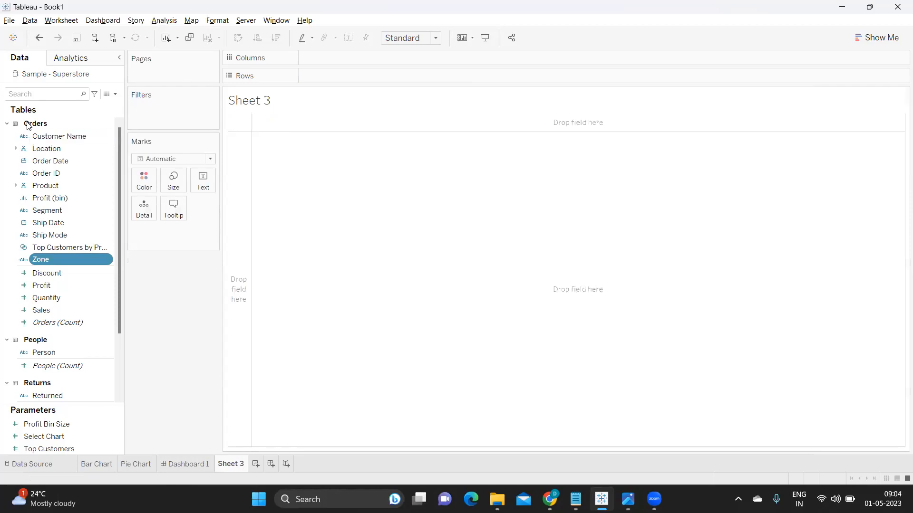
left_click(46, 94)
type("su")
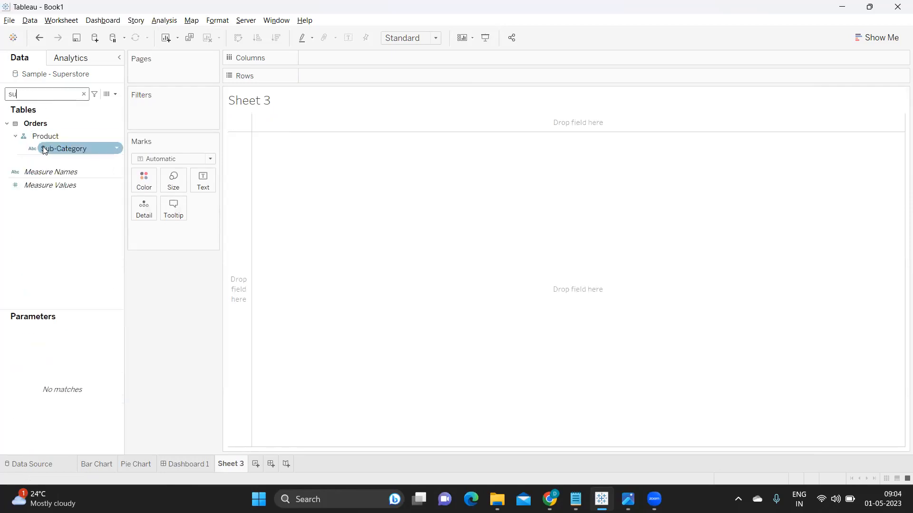
left_click_drag(71, 149, 352, 74)
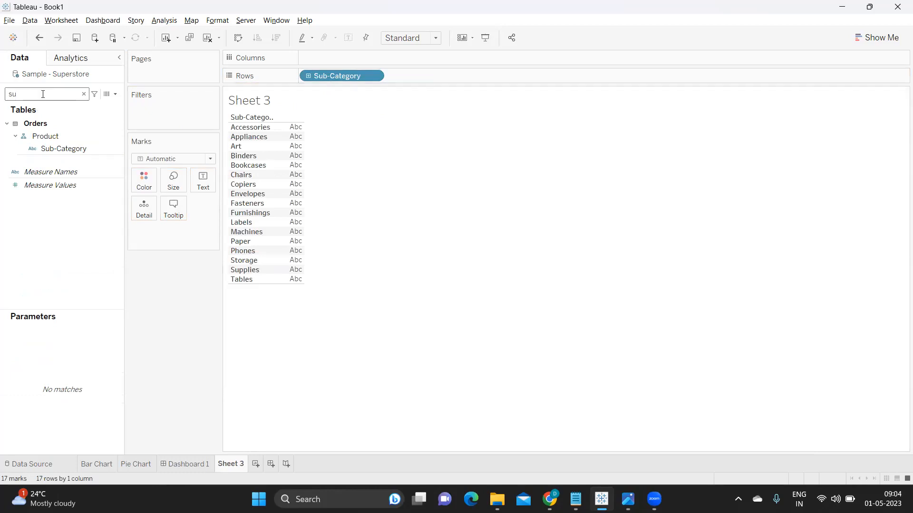
- Search the fields for "sa", add Sales as the text mark, and sort the sub-categories by sales in descending order
key("BackSpace")
type("a")
left_click_drag(40, 145, 195, 182)
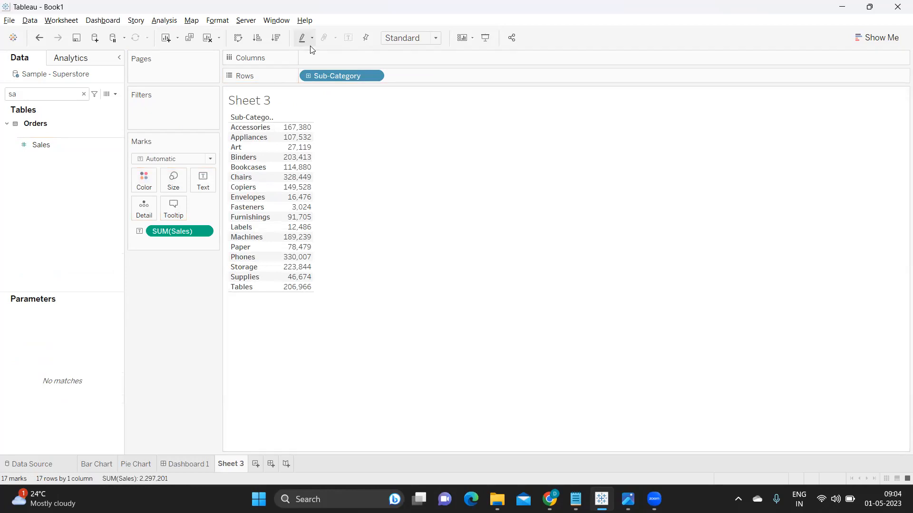
left_click(280, 40)
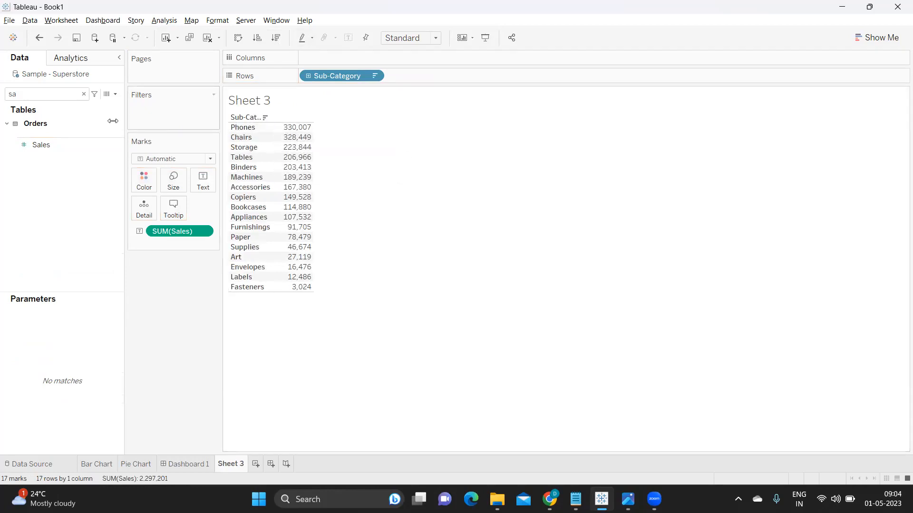
- Search the fields for "su" and filter Sub-Category to the top 3 by sum of Sales
left_click(84, 94)
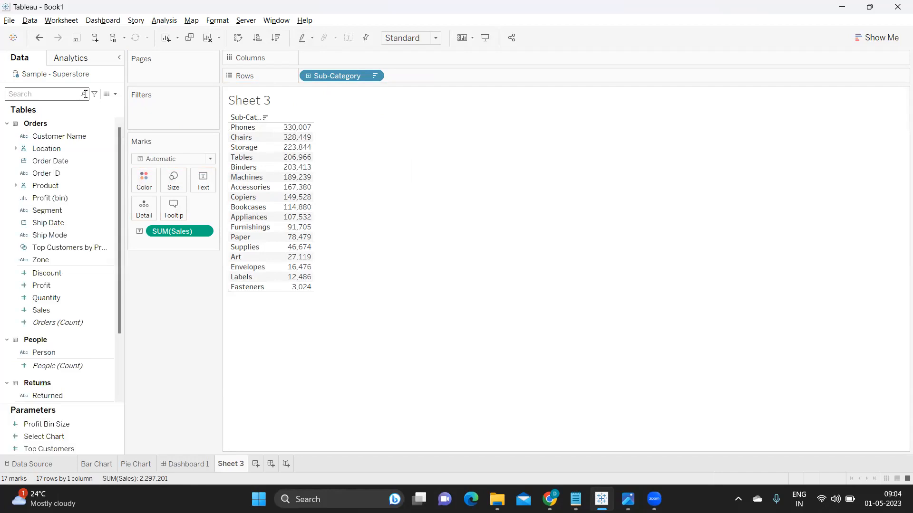
type("su")
left_click_drag(61, 147, 153, 122)
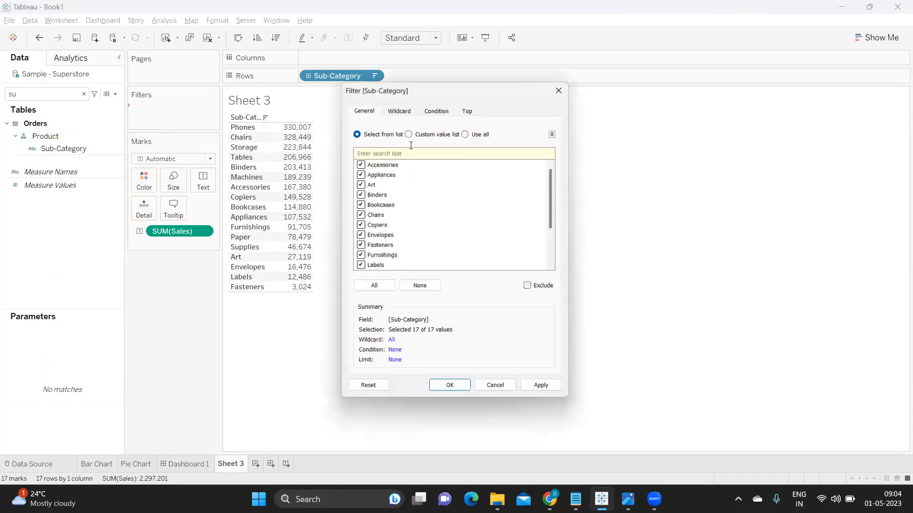
left_click(469, 106)
left_click(355, 135)
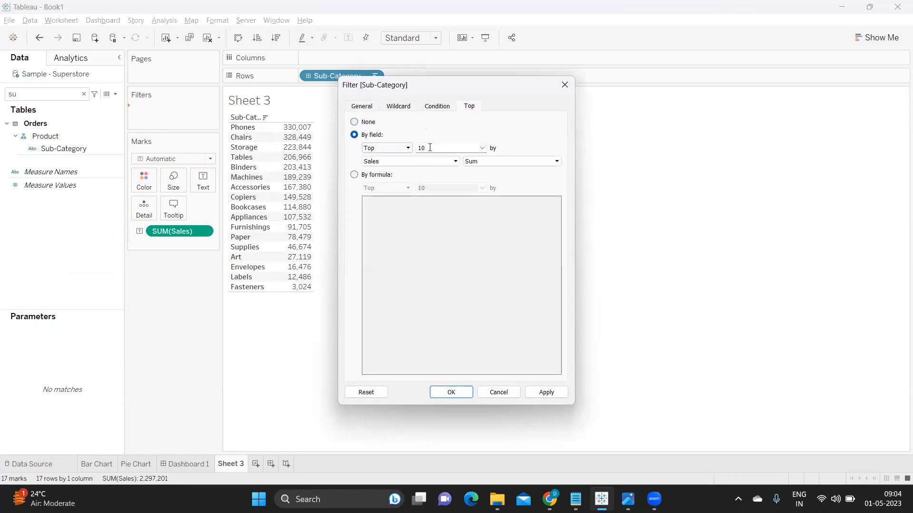
type("3")
left_click(547, 393)
left_click(451, 393)
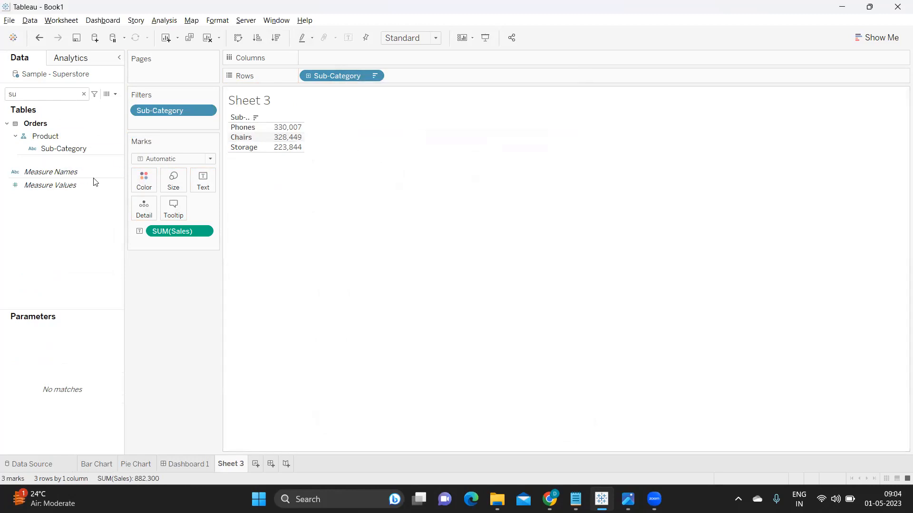
- Change the Sub-Category filter to the top 2 by sum of Sales
left_click(208, 113)
left_click(181, 124)
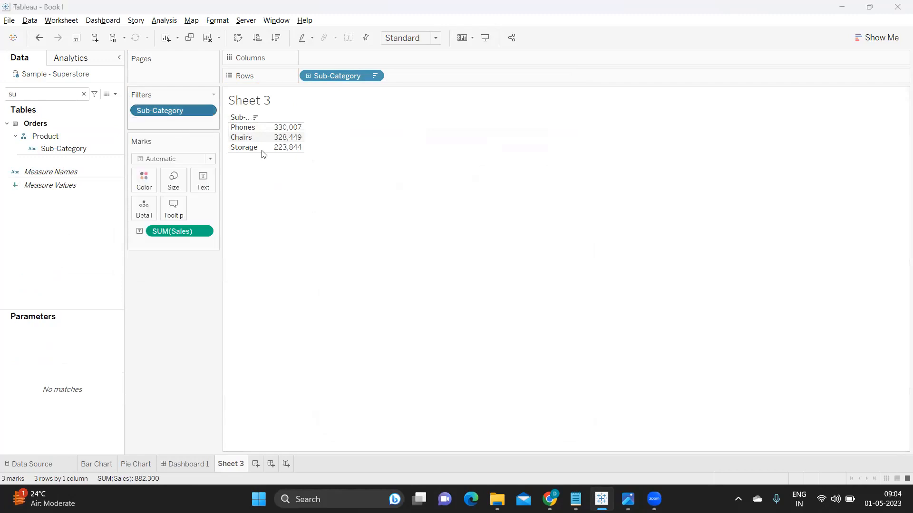
double_click(423, 149)
type("2")
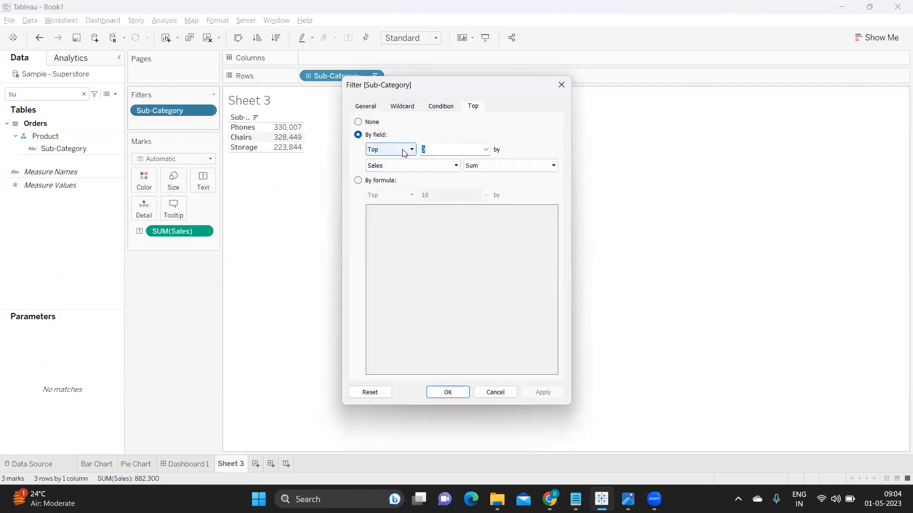
left_click(542, 392)
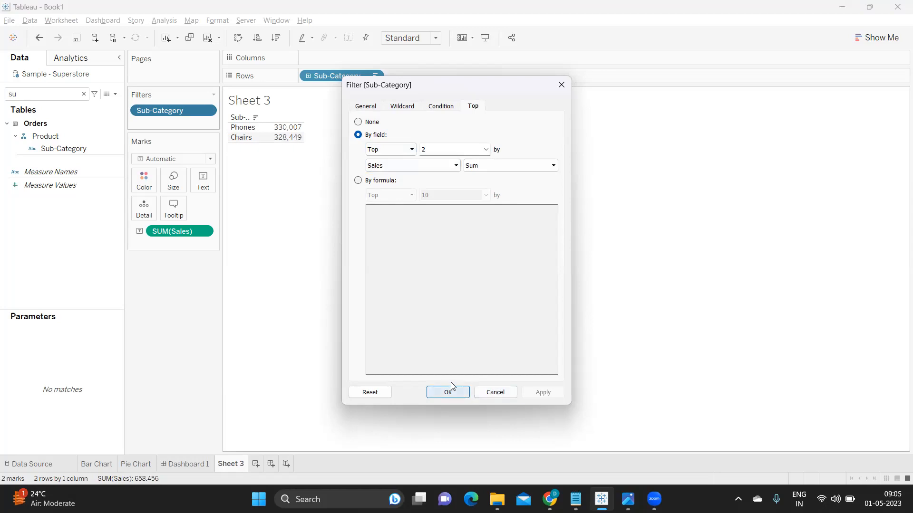
left_click(449, 392)
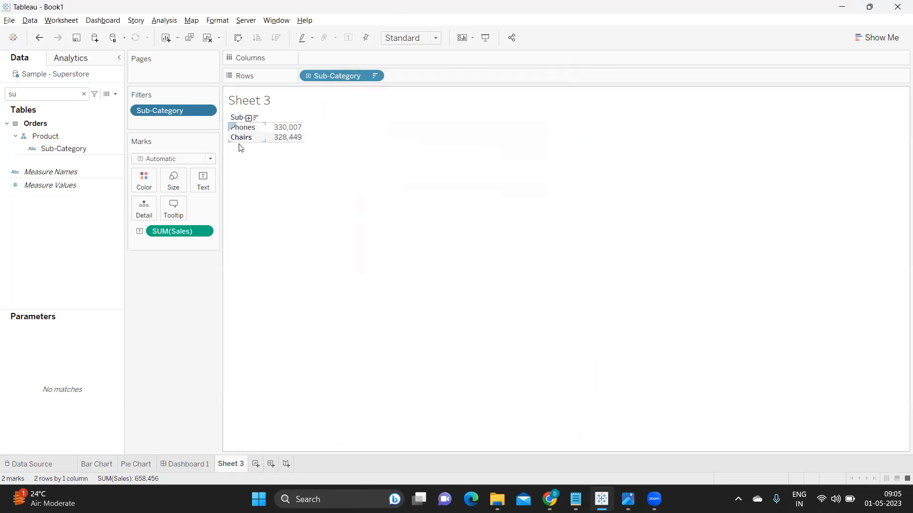
- Search the fields for "ca" and place Category on Rows ahead of Sub-Category
key("BackSpace")
key("BackSpace")
type("ca")
left_click_drag(53, 162, 307, 81)
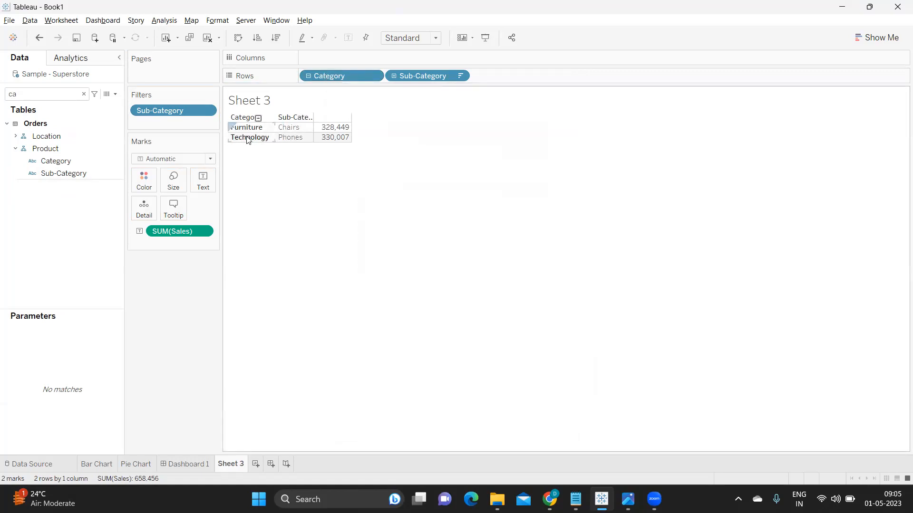
- Show a Category filter as a single-value list and select Furniture in it
left_click_drag(320, 77, 272, 128)
left_click(58, 162)
left_click_drag(59, 161, 153, 95)
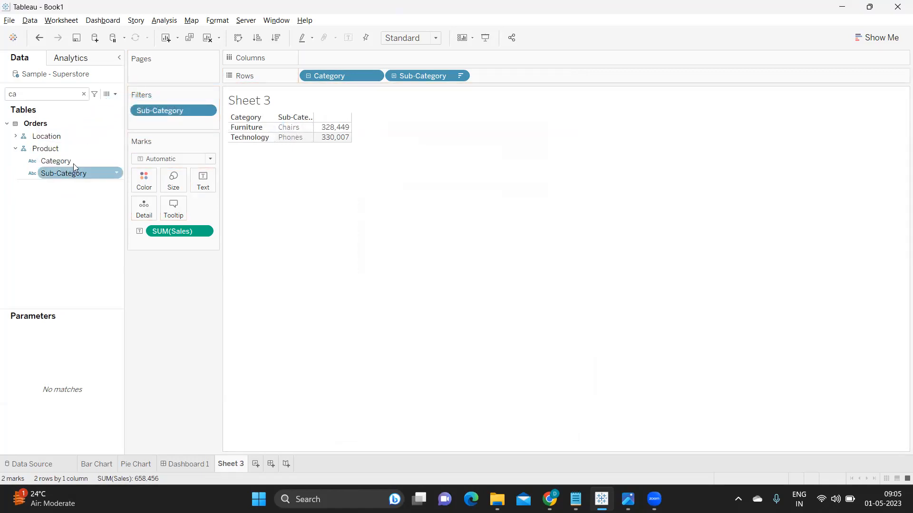
left_click(118, 162)
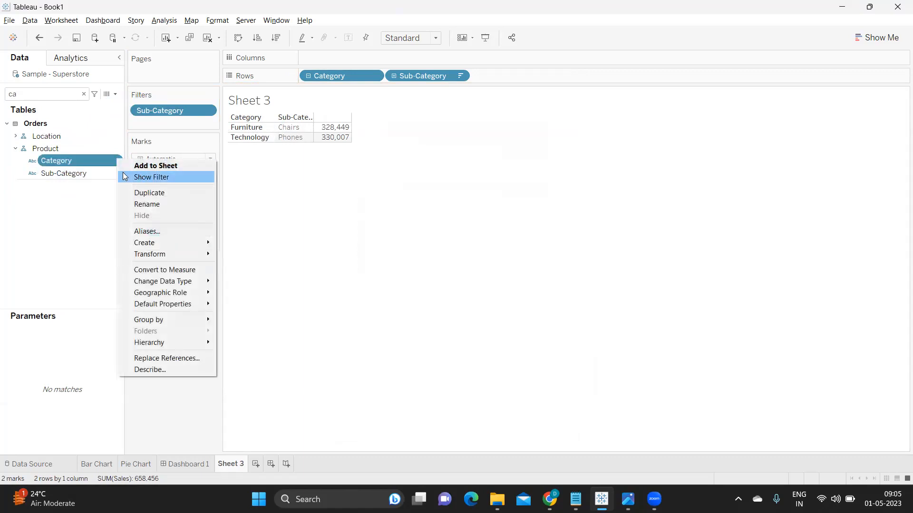
left_click(152, 177)
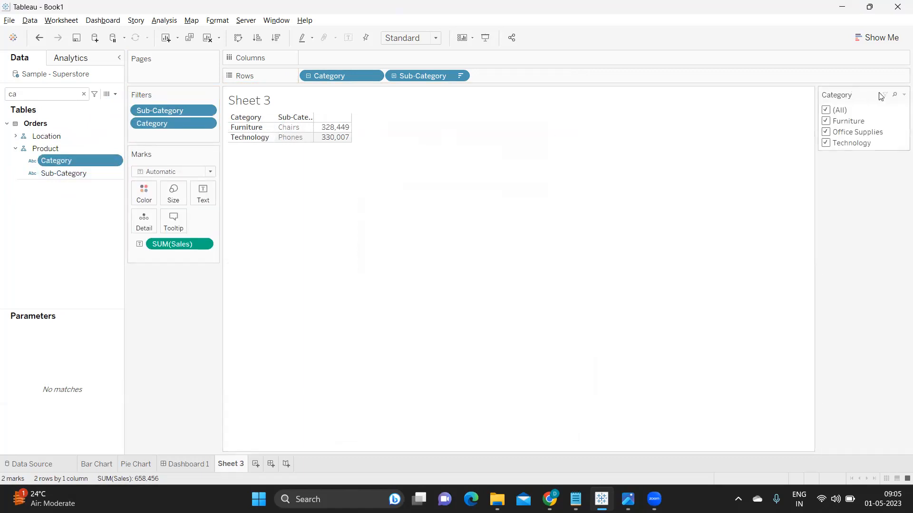
left_click(900, 97)
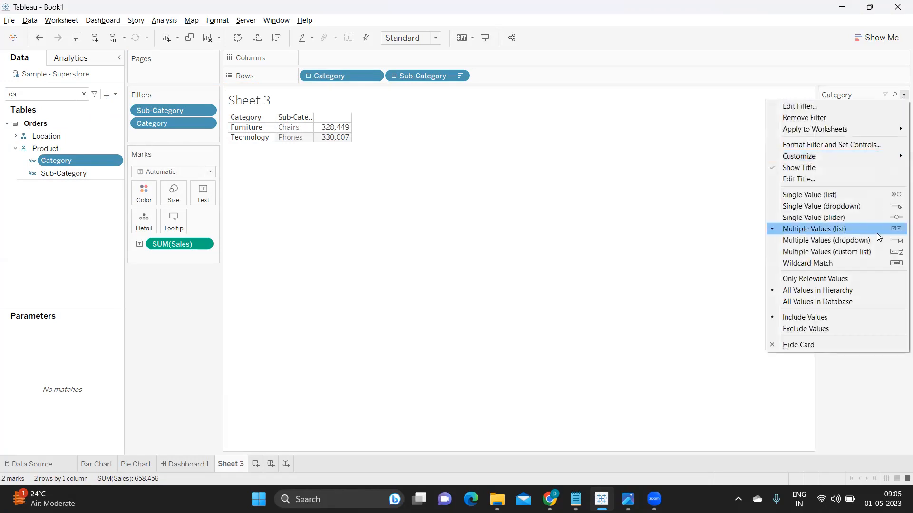
left_click(866, 193)
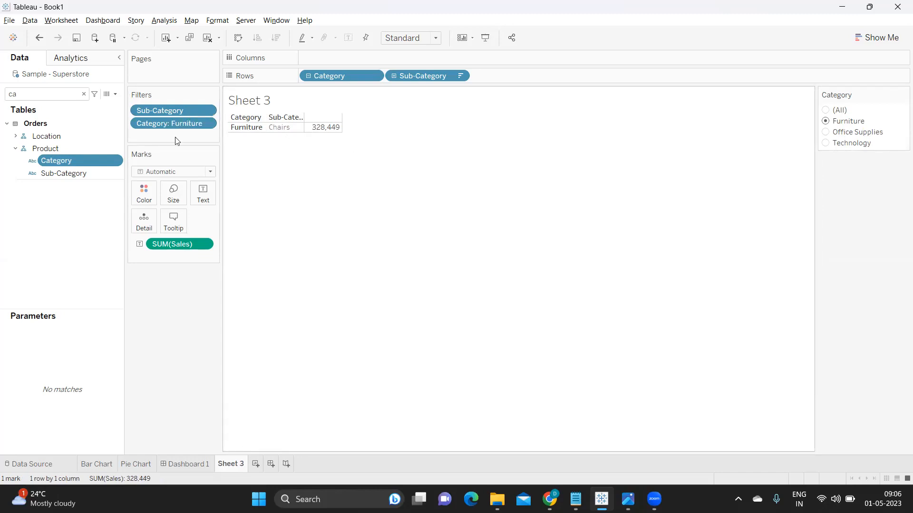
- Add the Category filter to context and switch its selection to Office Supplies
left_click(206, 124)
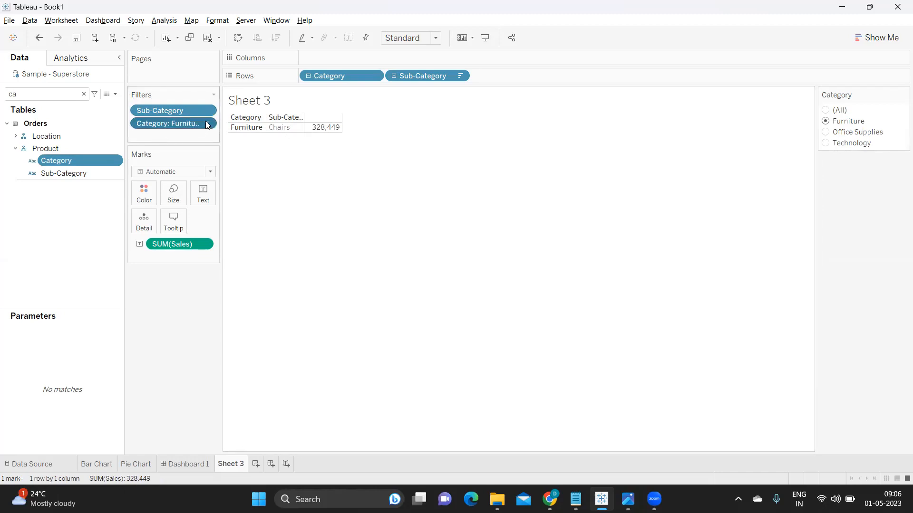
left_click(177, 186)
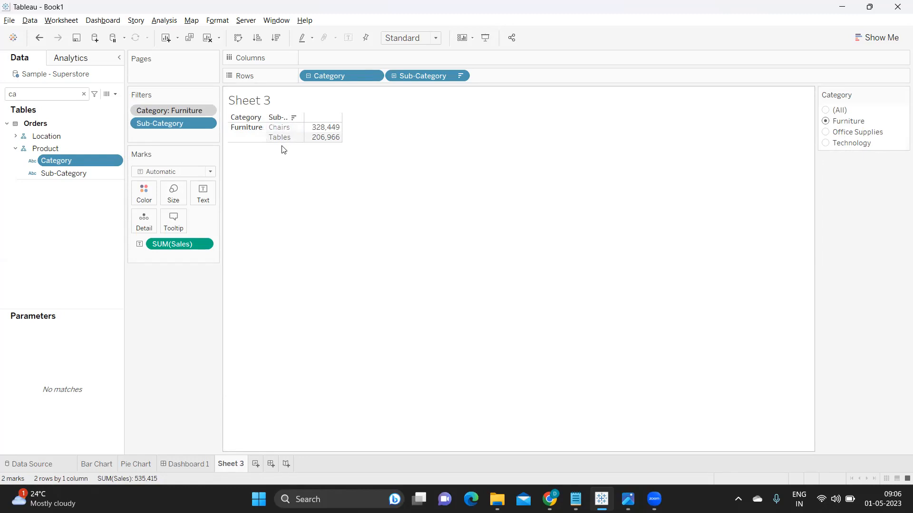
left_click(826, 133)
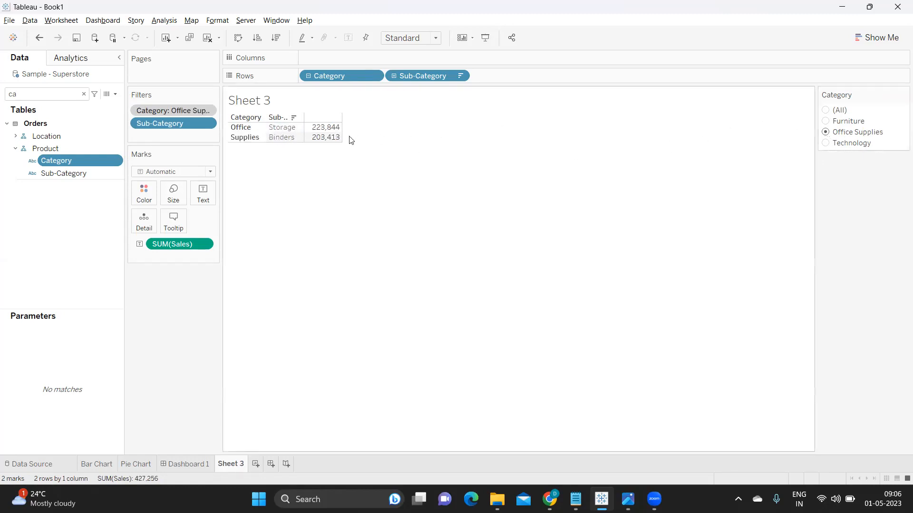
- Widen the Sub-Category column in the table and switch the Category filter to Technology
mouse_move(307, 136)
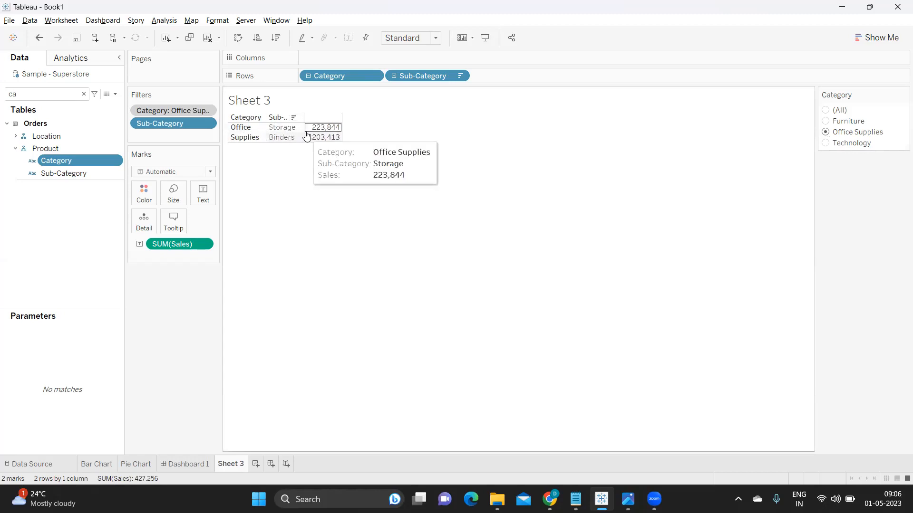
left_click_drag(304, 130, 343, 133)
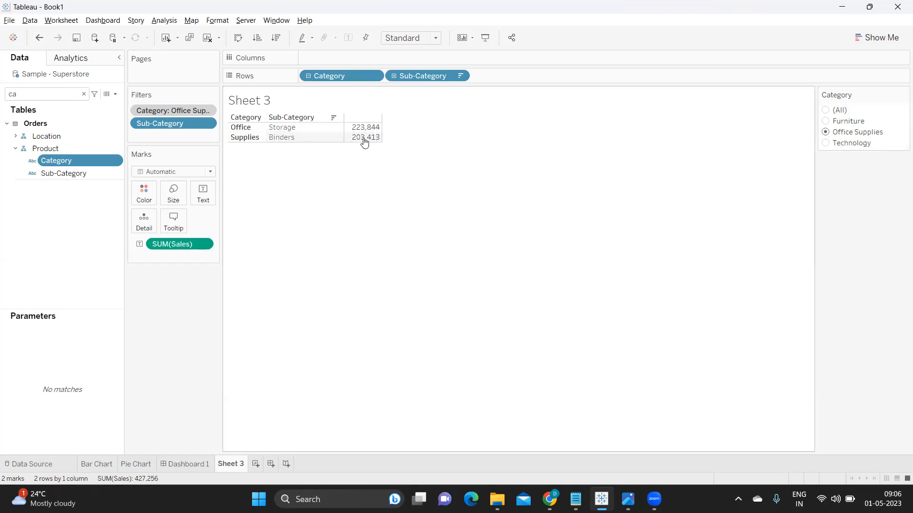
left_click(826, 143)
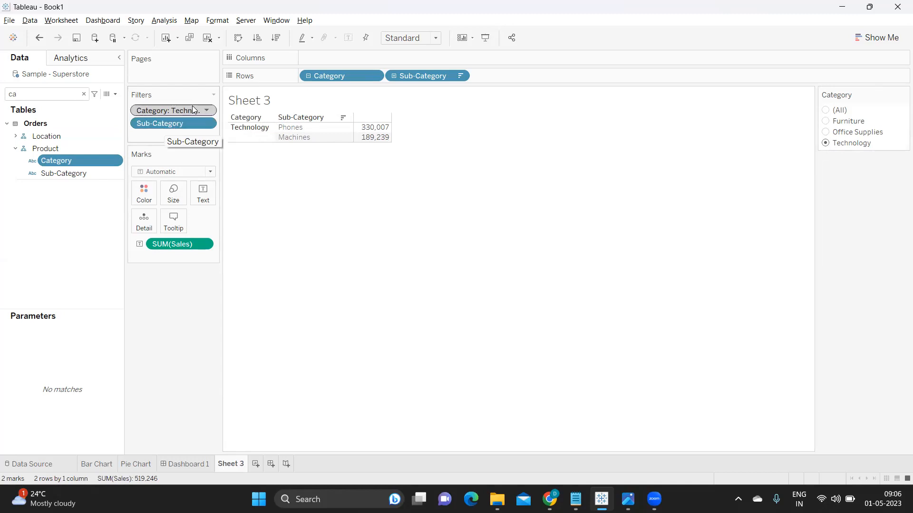
- Switch to the Notepad scenario list and insert a blank line below question 3 on context and cascading filters
mouse_move(576, 499)
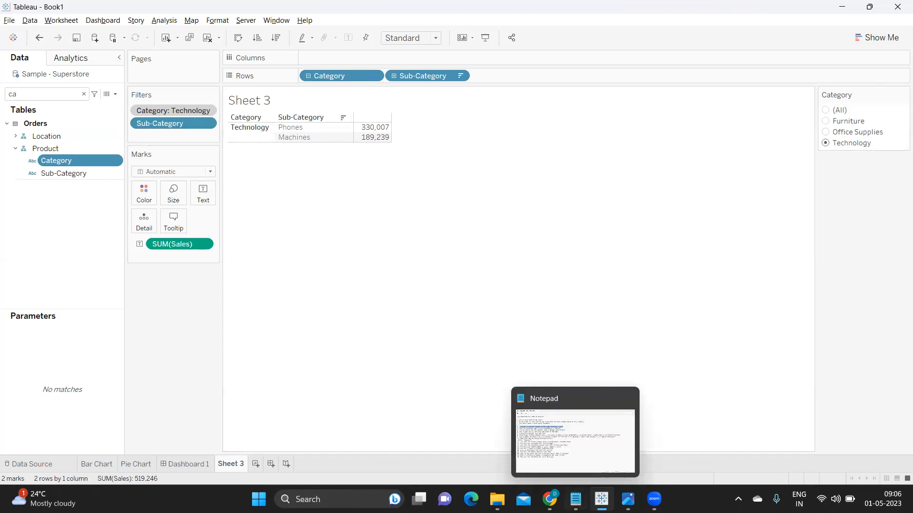
left_click(597, 452)
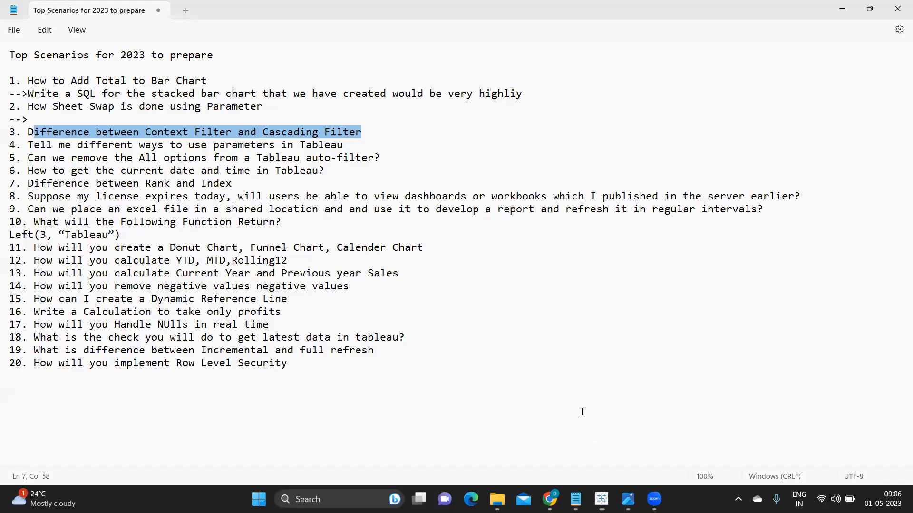
left_click(228, 133)
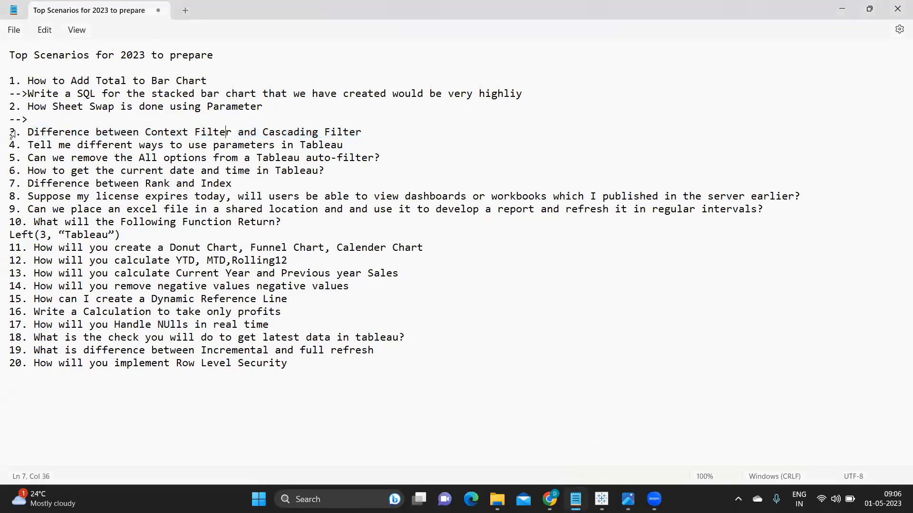
left_click_drag(10, 132, 383, 131)
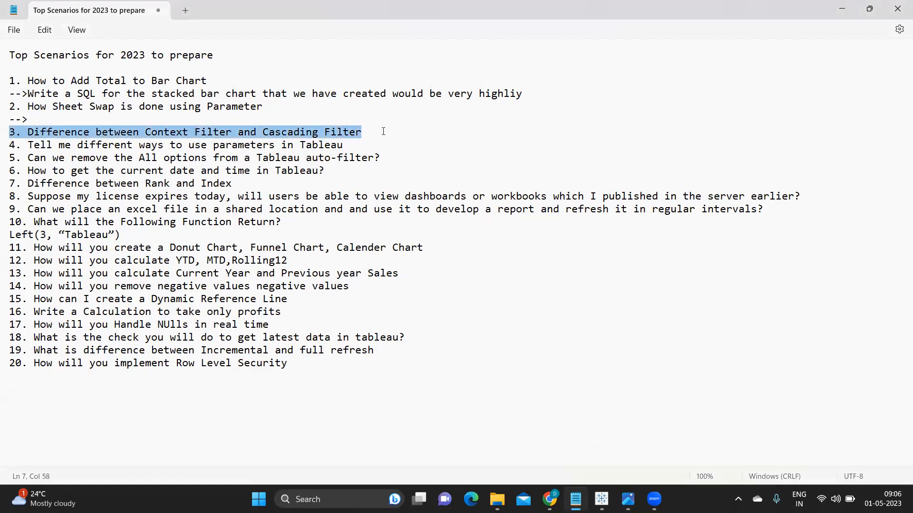
left_click(375, 131)
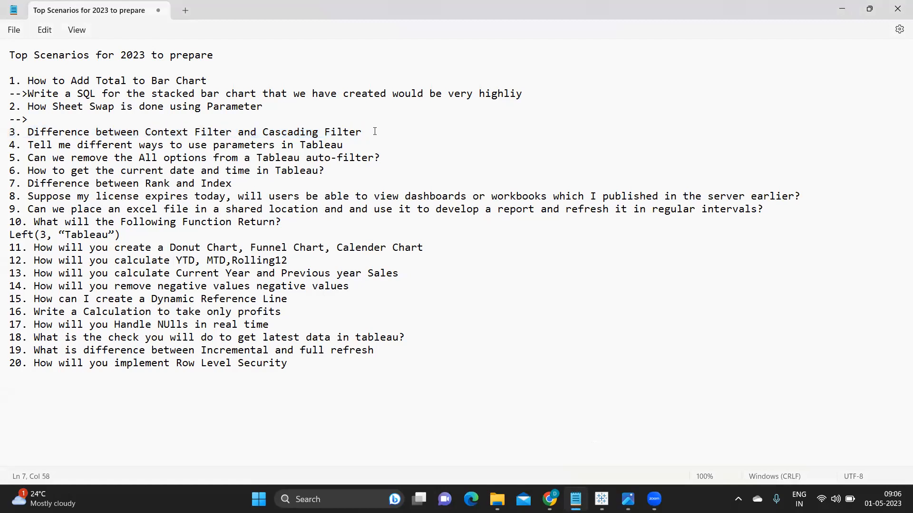
key("Return")
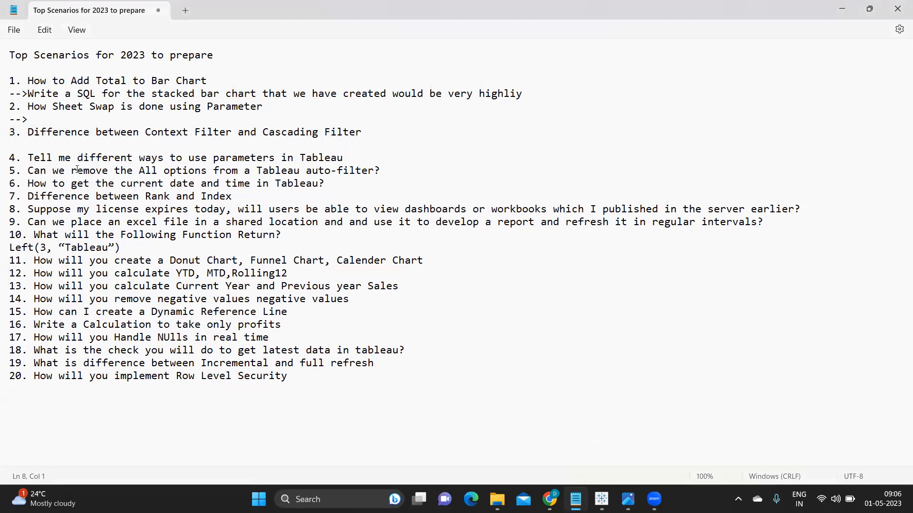
- Below question 4 on parameter uses, add the lines "-> Calculation", "-> Filter Shefl" and "-> View Dynamic View"
left_click_drag(82, 158, 386, 162)
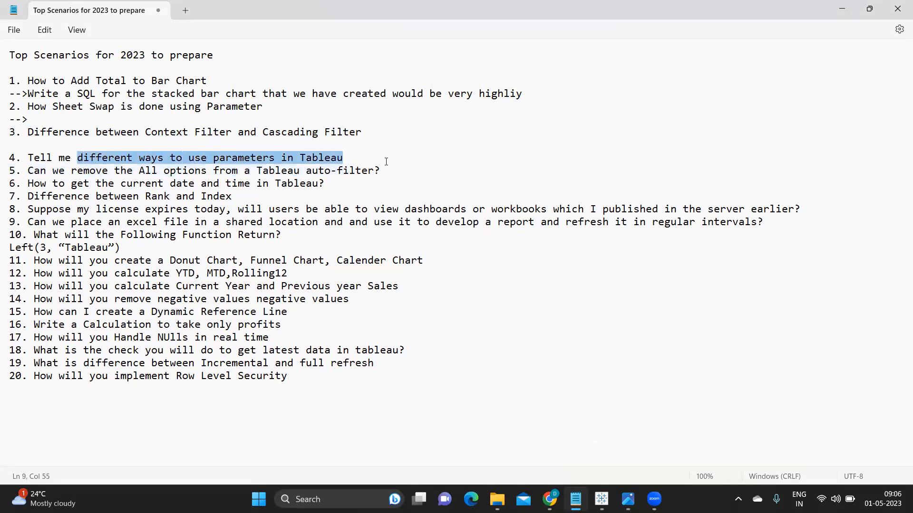
left_click(362, 161)
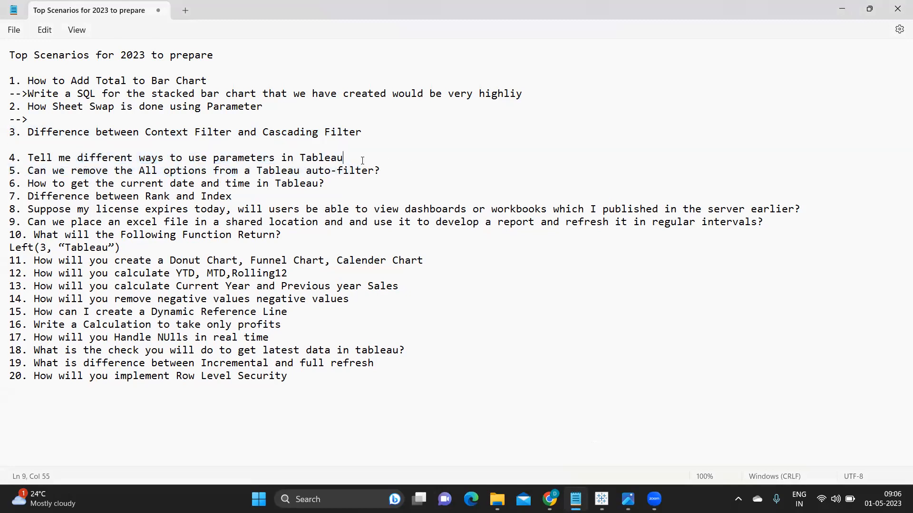
key("Return")
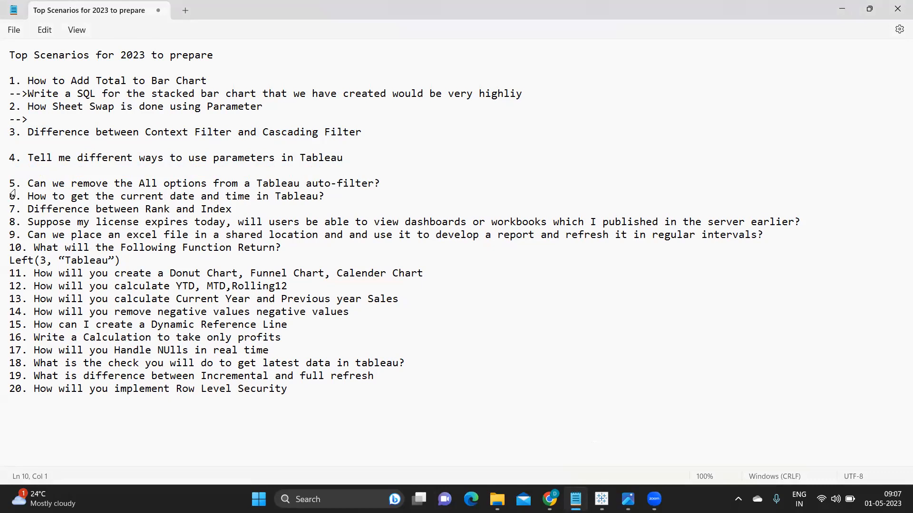
type("-> Calculation")
key("Return")
type("-> Filter Shefl")
key("Return")
type("-")
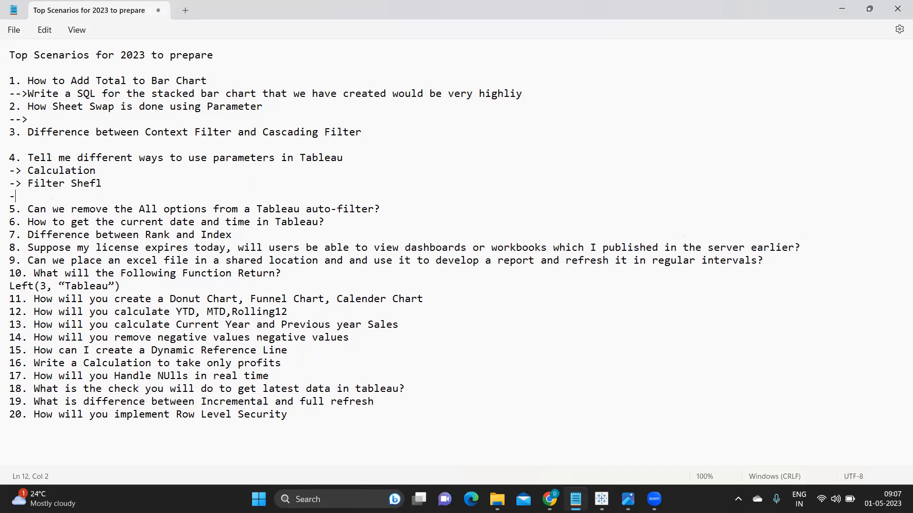
type("> View Dynamic")
type(" View")
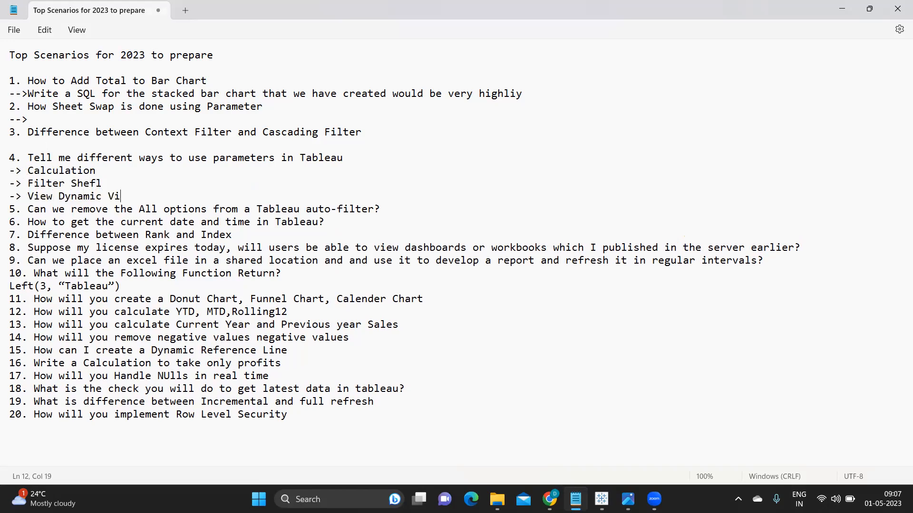
- Continue the answers to question 4 with "-> top n bottom N Cacl", "-> Reference Line" and "-> Sheet Swap"
key("Return")
type("->")
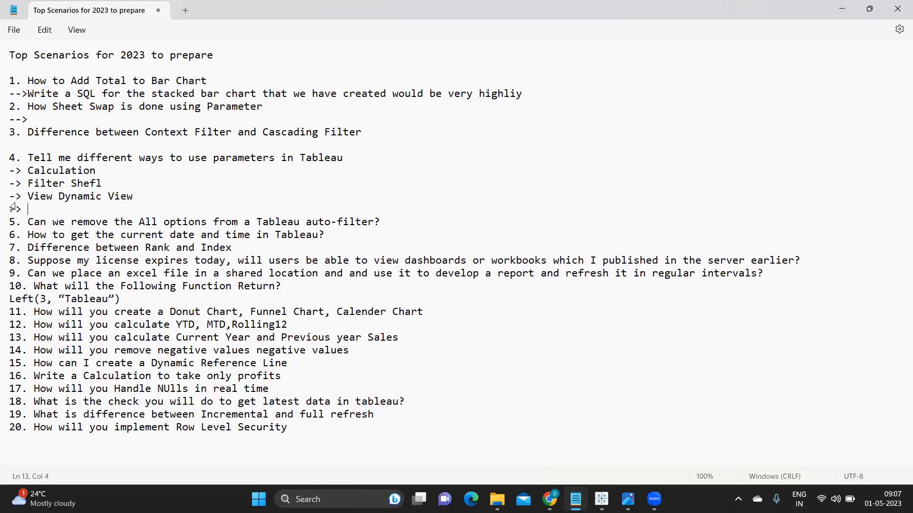
type(" top n bottomN a")
key("BackSpace")
type("CA")
key("BackSpace")
type("acl")
key("Return")
type("-> Refre")
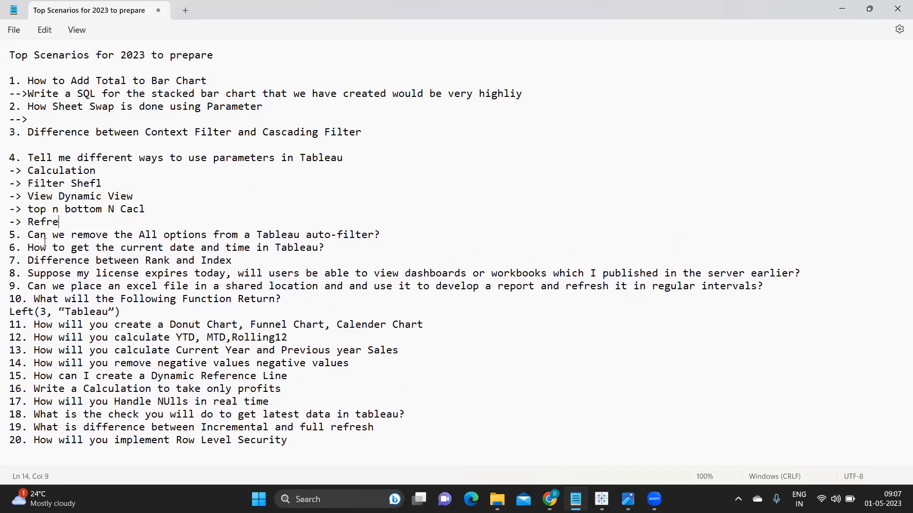
key("BackSpace")
type("erence Line")
key("Return")
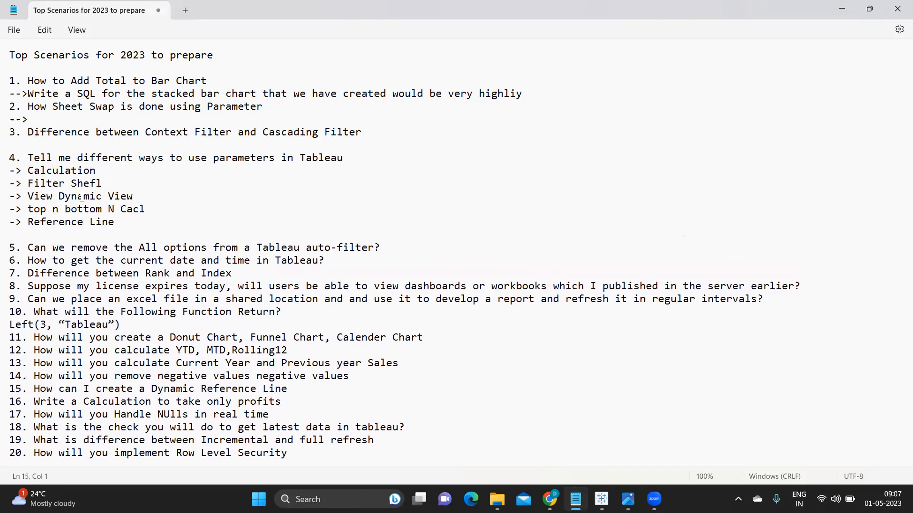
type("-> Sheet Swap")
- Review the listed parameter uses under question 4 and read question 5 on removing the All option
left_click_drag(11, 171, 148, 230)
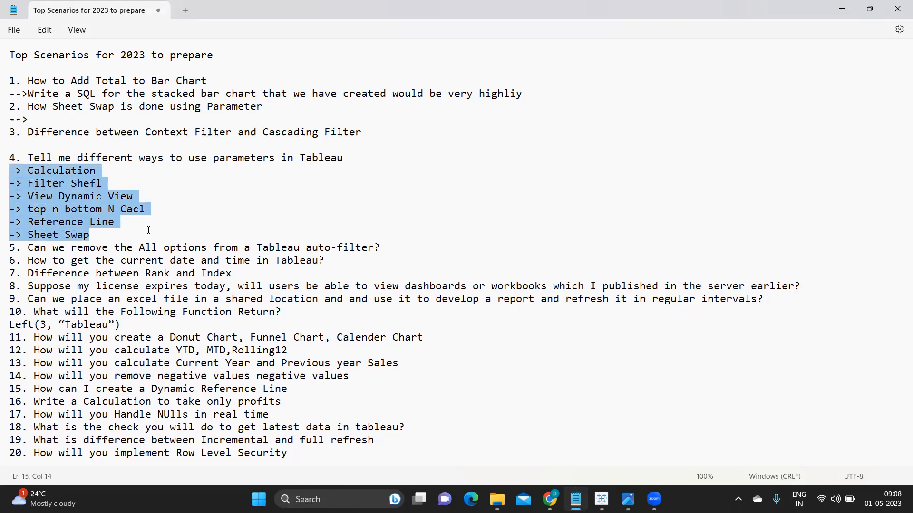
left_click(107, 235)
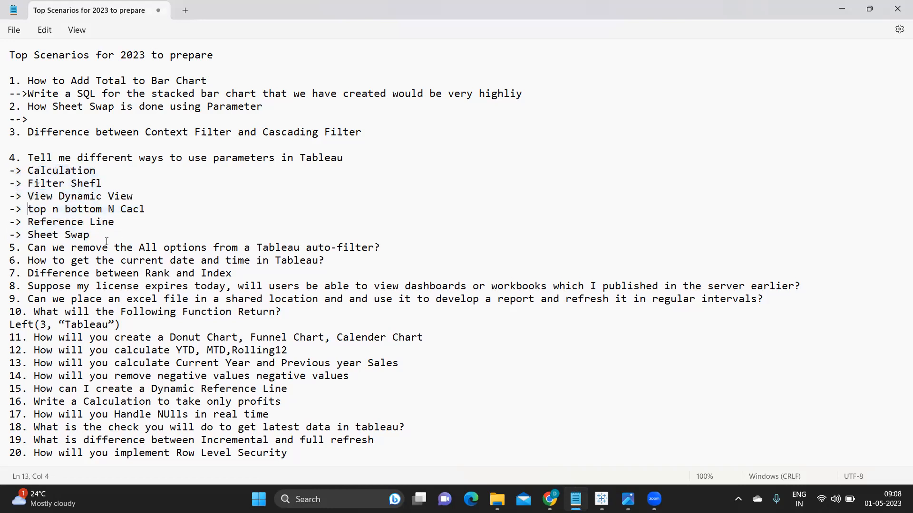
left_click_drag(107, 235, 7, 175)
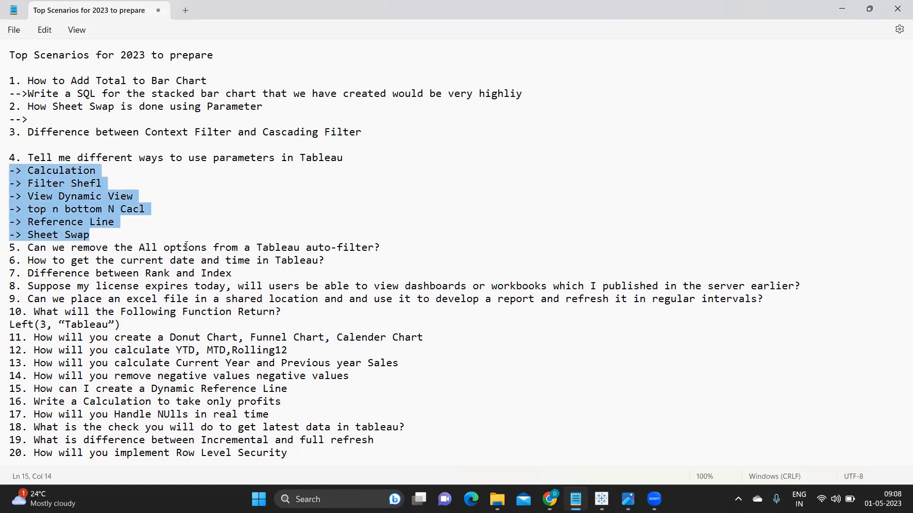
left_click(288, 243)
left_click_drag(40, 247, 395, 248)
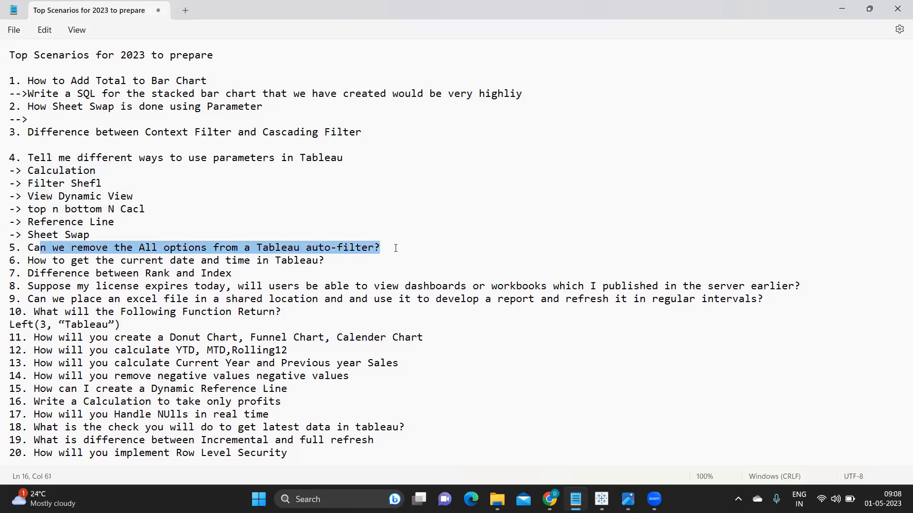
left_click(385, 248)
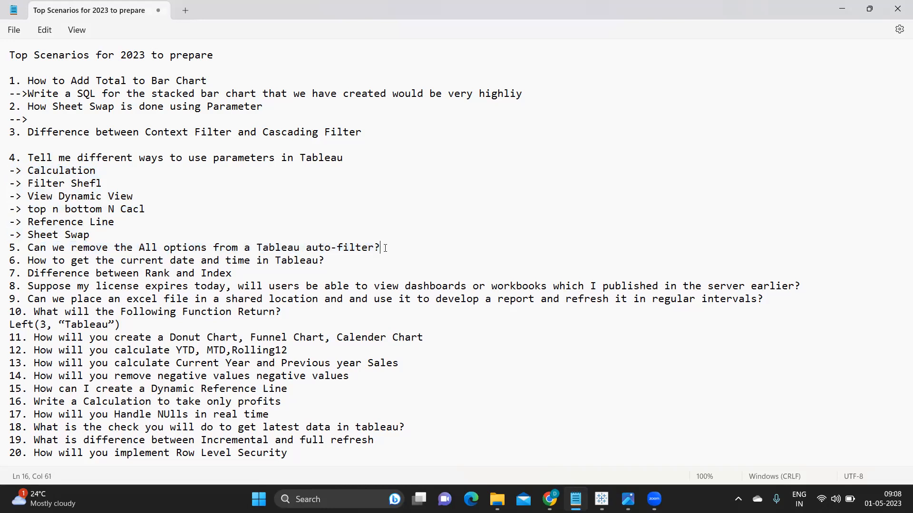
- Insert a blank line below question 5, then switch to Tableau and hide the "All" value in Sheet 3's Category filter
key("Return")
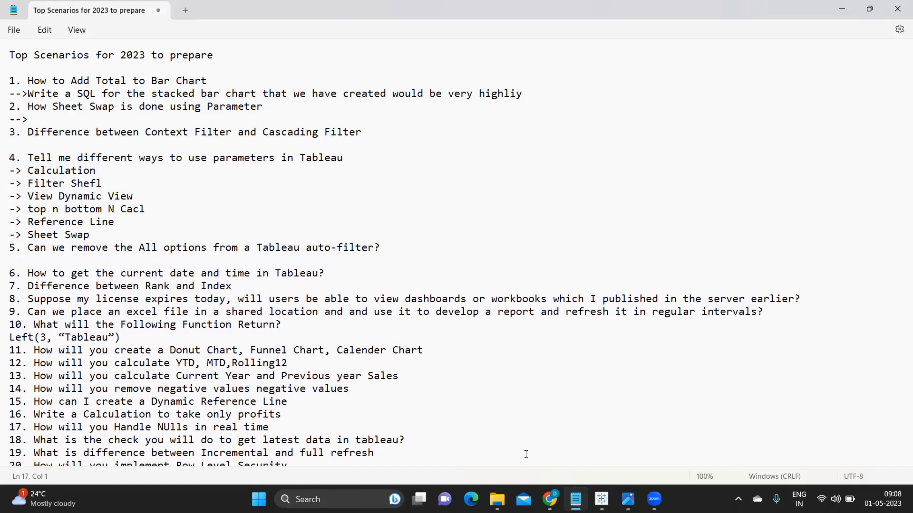
mouse_move(600, 497)
left_click(578, 454)
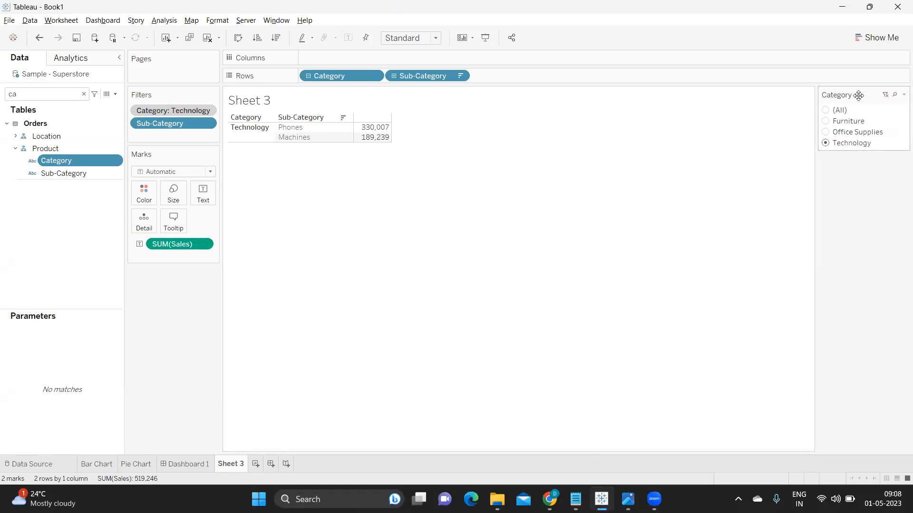
left_click(903, 94)
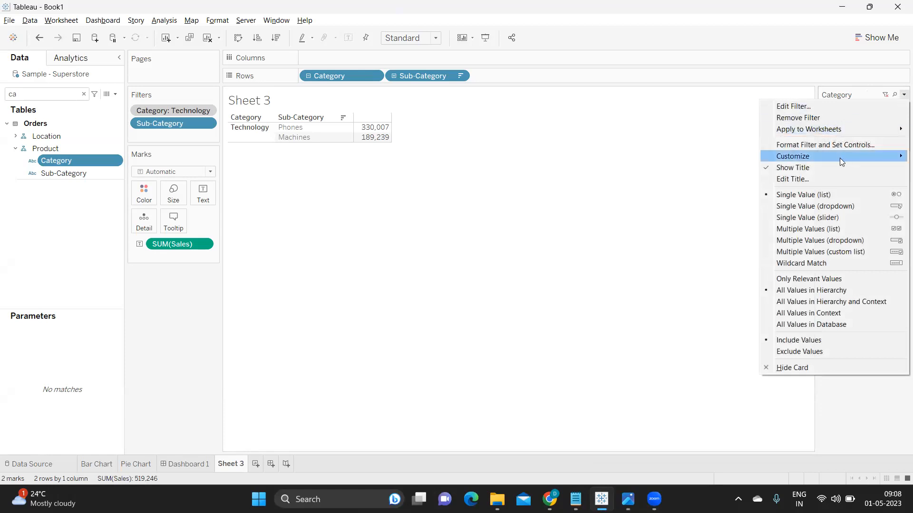
mouse_move(840, 157)
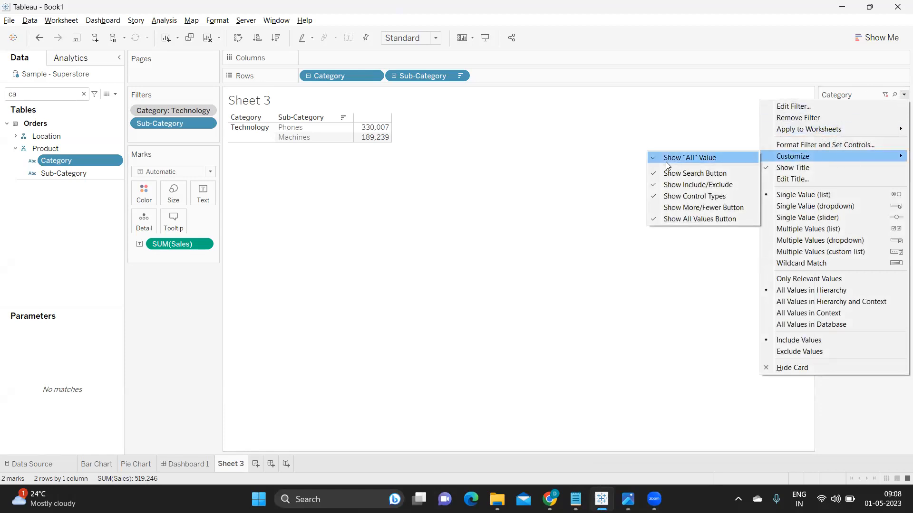
left_click(652, 160)
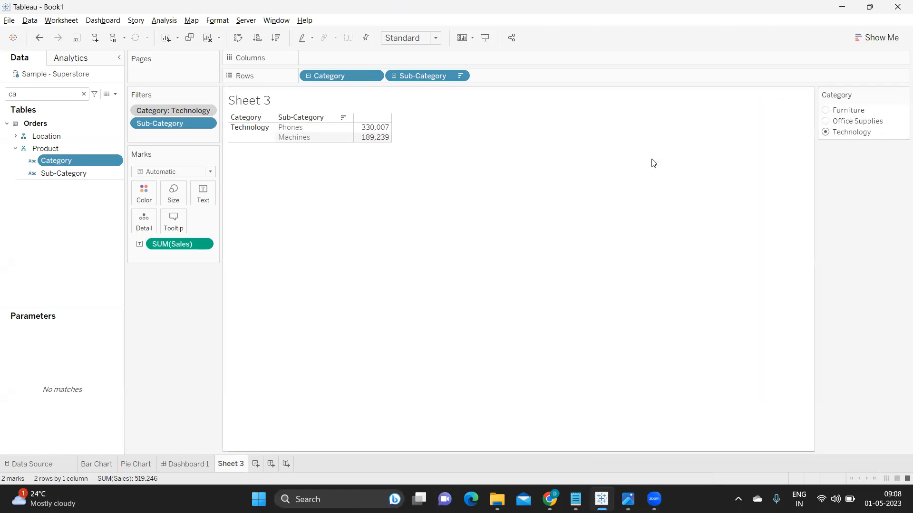
left_click(827, 111)
left_click(827, 122)
left_click(827, 132)
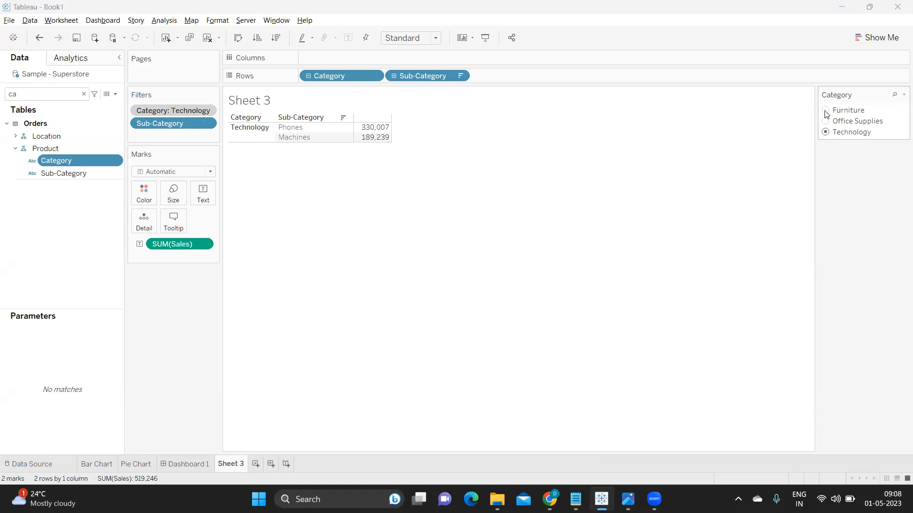
- Switch to the Notepad scenario list, append "- Tableau Functions" to question 6 and insert a blank line below it
key("alt+Tab")
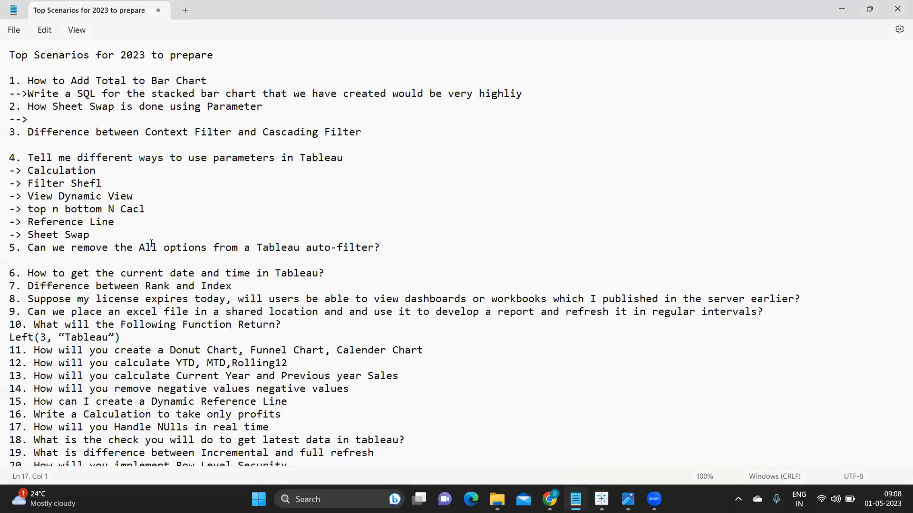
left_click_drag(71, 273, 354, 273)
left_click(353, 272)
type("- Tableau Fun")
key("BackSpace")
type("unctions")
key("Return")
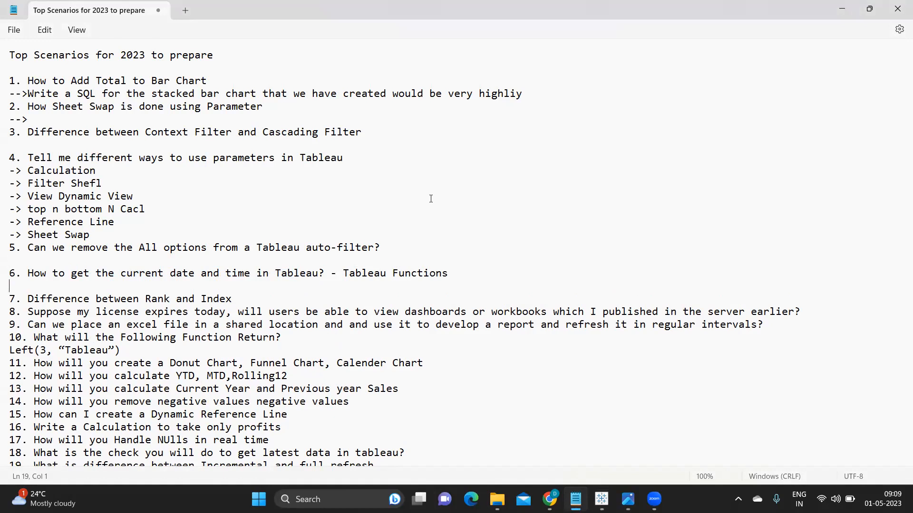
- Switch to Tableau, add a new worksheet after Sheet 3 and clear the field search
key("alt+Tab")
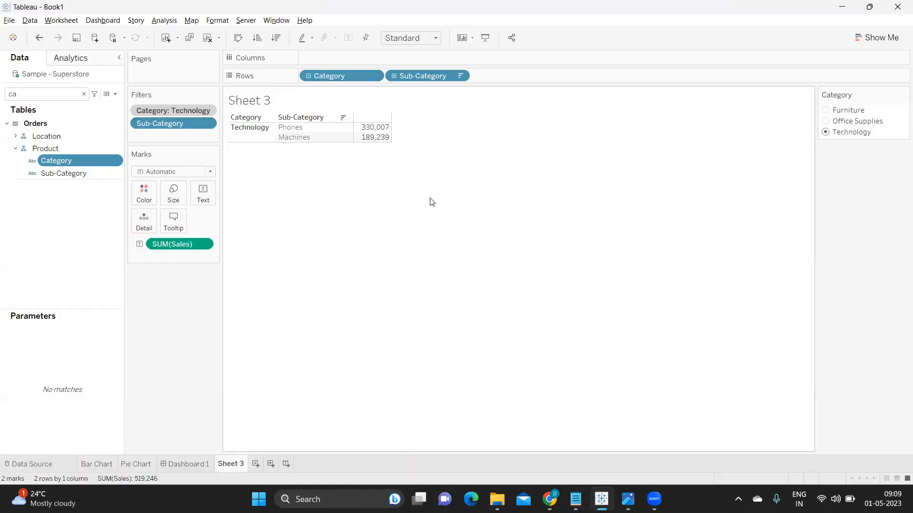
left_click(255, 464)
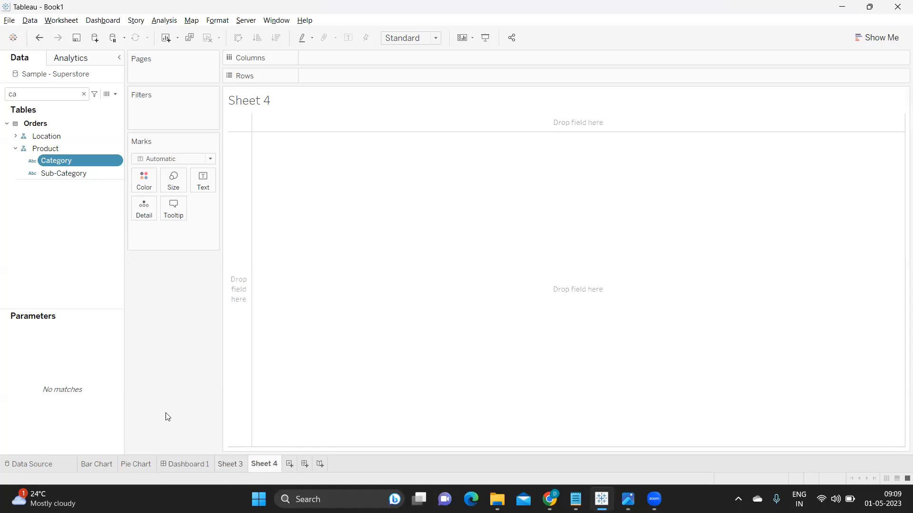
left_click(84, 94)
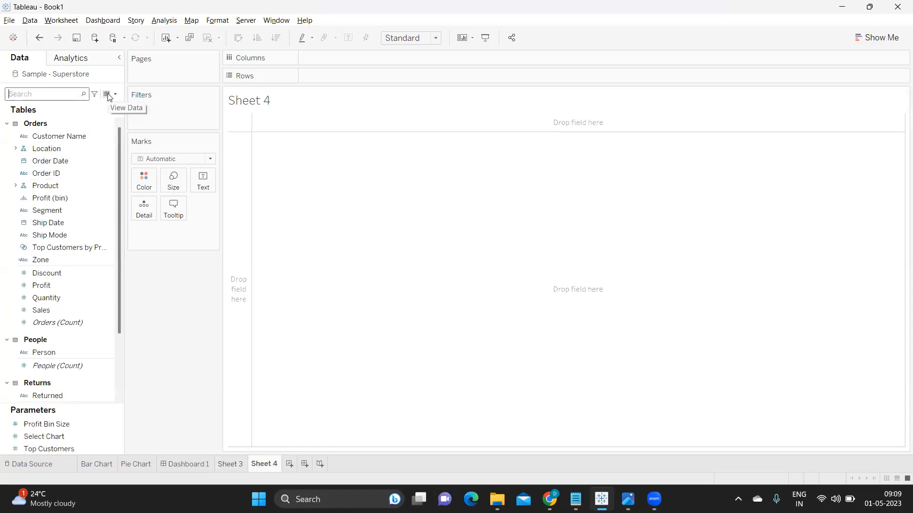
- Create a calculated field named Date with the formula TODAY() and apply it
left_click(114, 94)
left_click(73, 106)
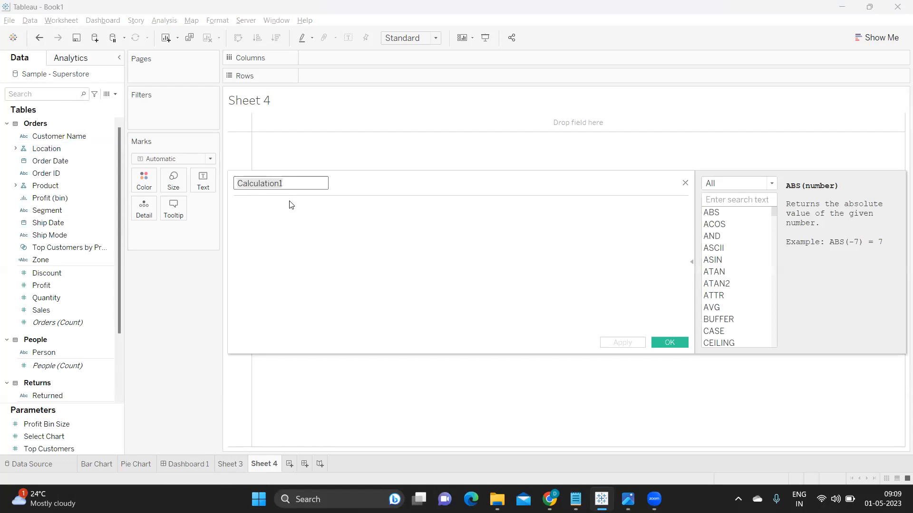
type("Date")
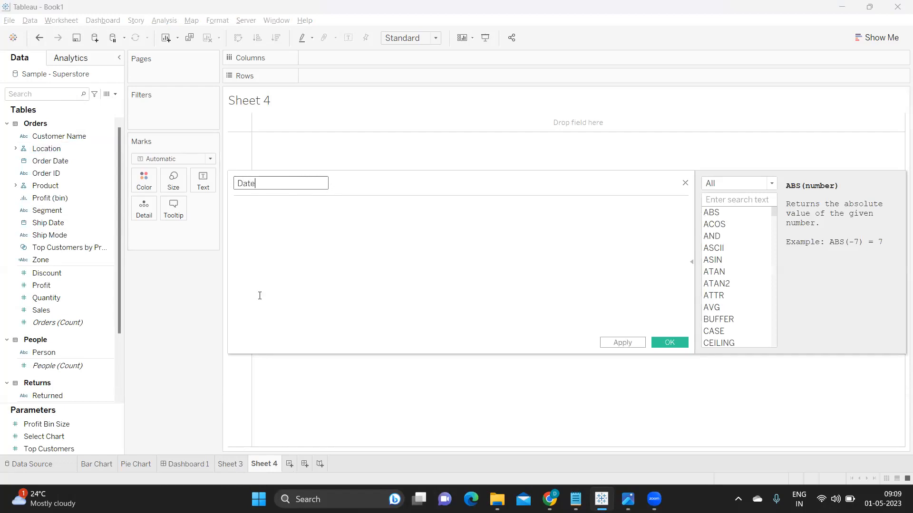
left_click(257, 246)
type("to")
key("Return")
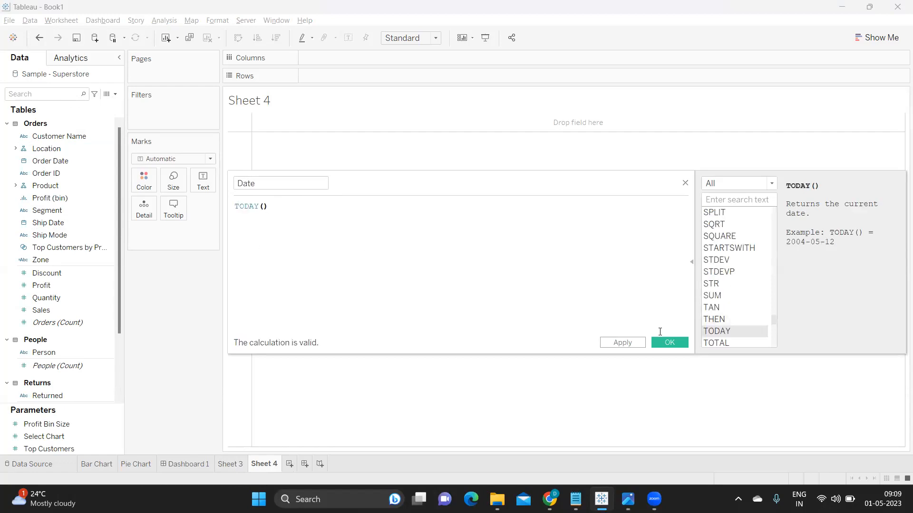
left_click(630, 342)
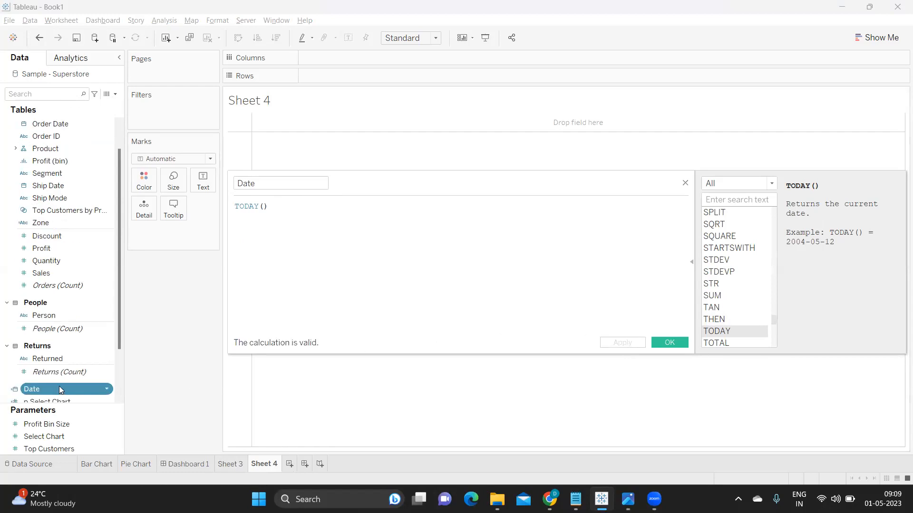
- Display the Date field as text on Sheet 4 and set it to Exact Date
left_click_drag(59, 389, 205, 180)
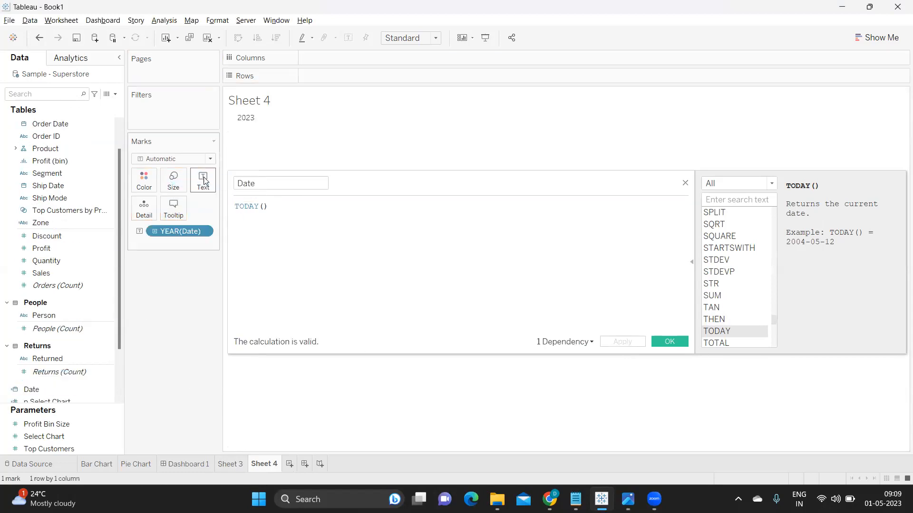
left_click(203, 233)
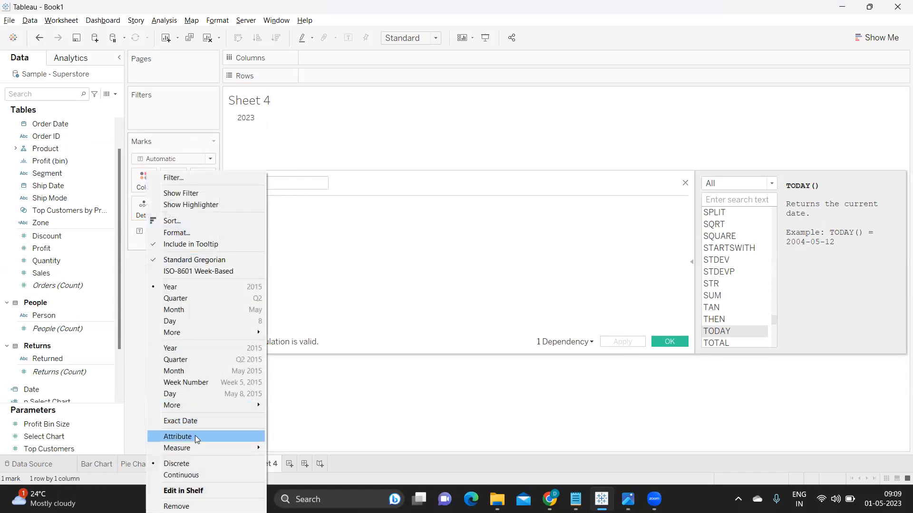
left_click(196, 422)
mouse_move(262, 122)
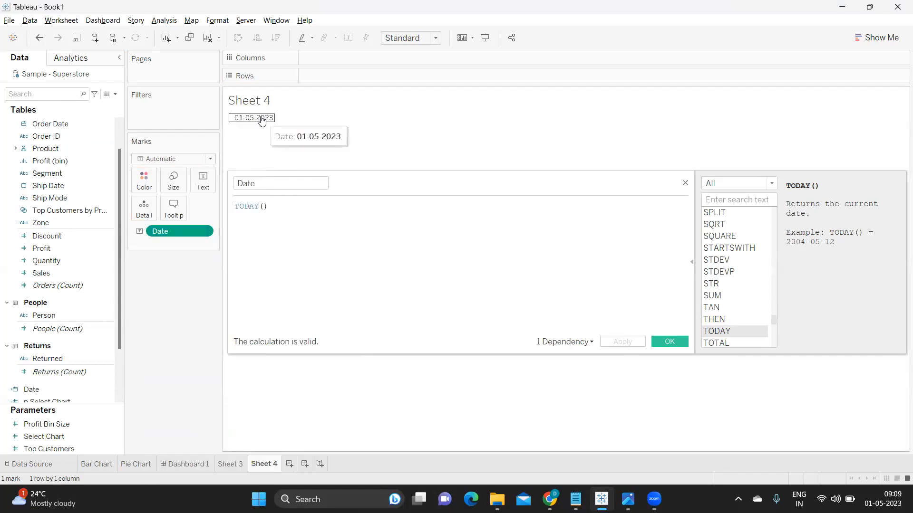
- Add the comment "/// Will Return todays date" after TODAY() in the Date calculation
left_click(274, 206)
type("/// ")
type("This")
key("BackSpace")
key("BackSpace")
key("BackSpace")
key("BackSpace")
type("Will Return todays date")
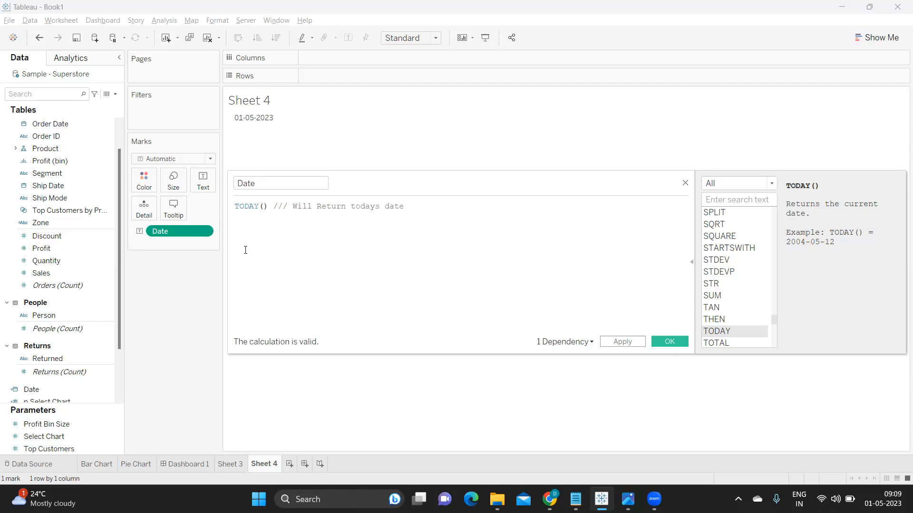
- Comment out the TODAY() line with "//", add NOW() on the line below and apply the Date calculation
left_click(236, 206)
type("//")
key("Return")
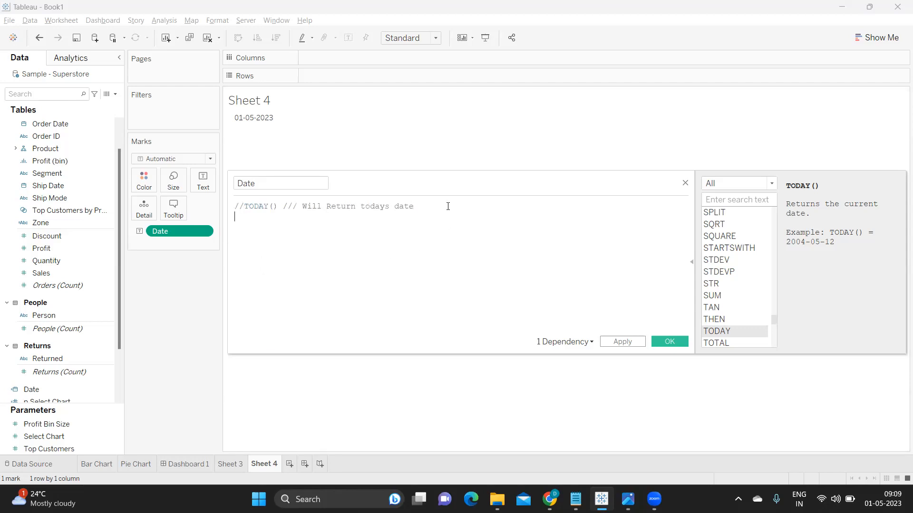
type("now")
key("Return")
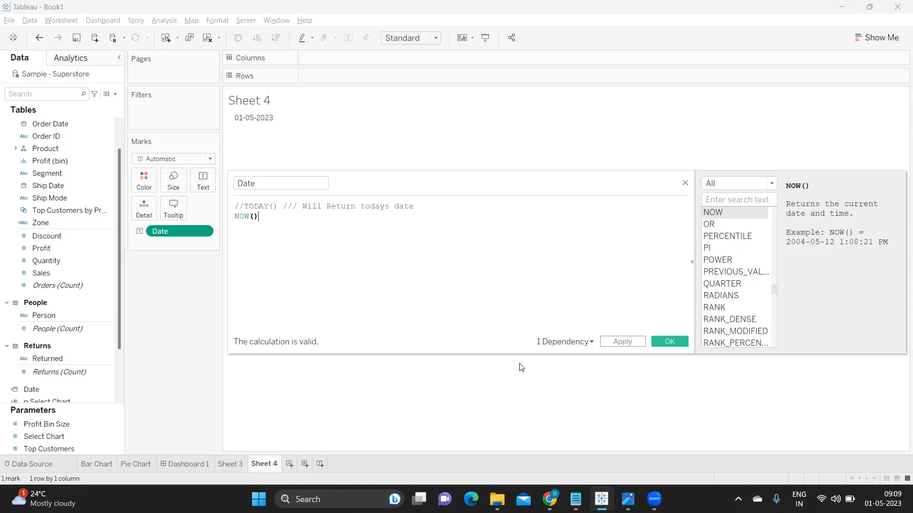
left_click(603, 343)
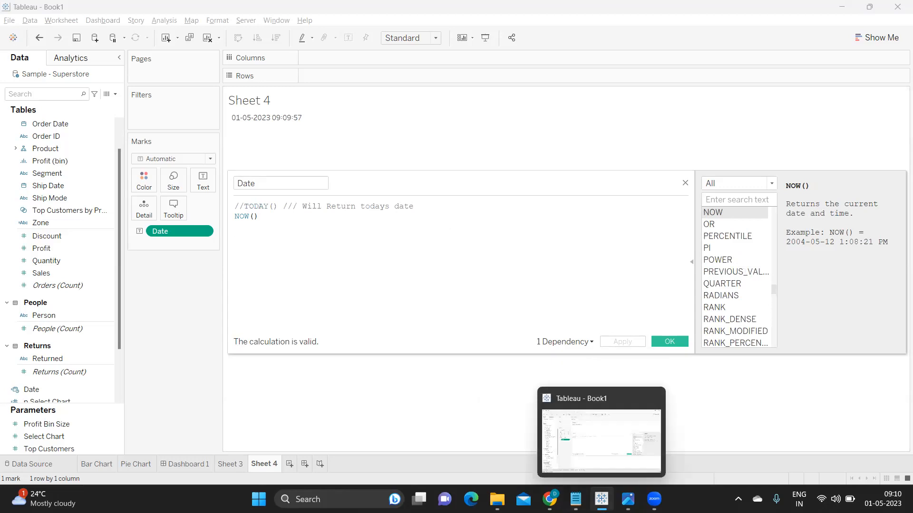
- Switch to the Notepad scenario list and highlight "Rank and Index" in question 7
mouse_move(576, 499)
left_click(583, 455)
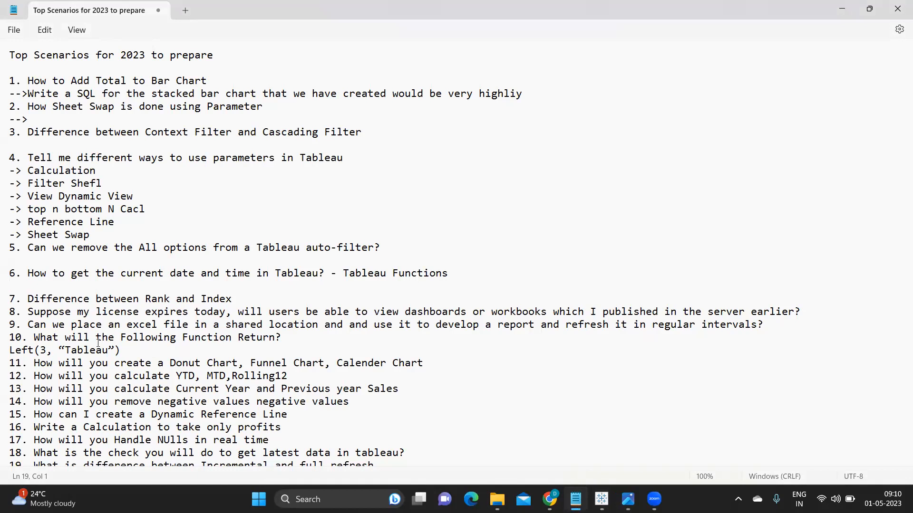
left_click_drag(138, 301, 251, 295)
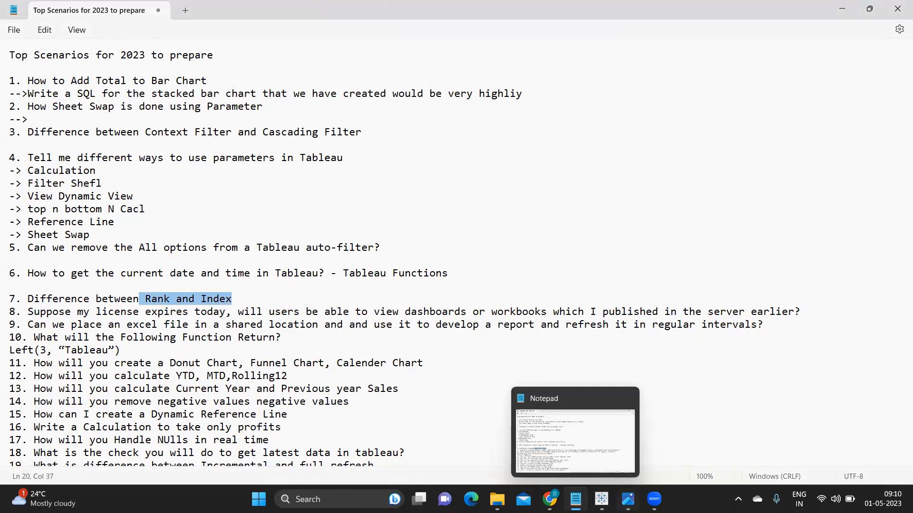
- Switch back to Tableau, close the Date calculation and remove the Date field from the Sheet 4 view
mouse_move(602, 499)
left_click(594, 454)
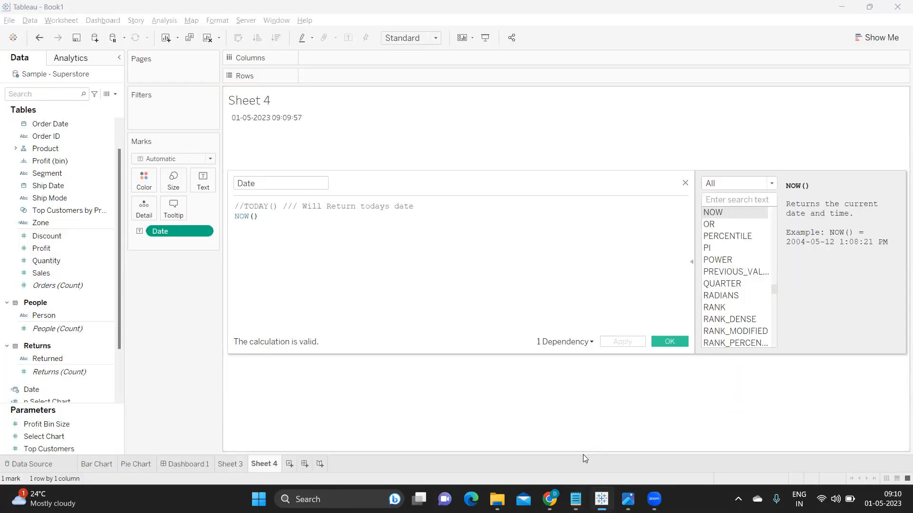
key("Return")
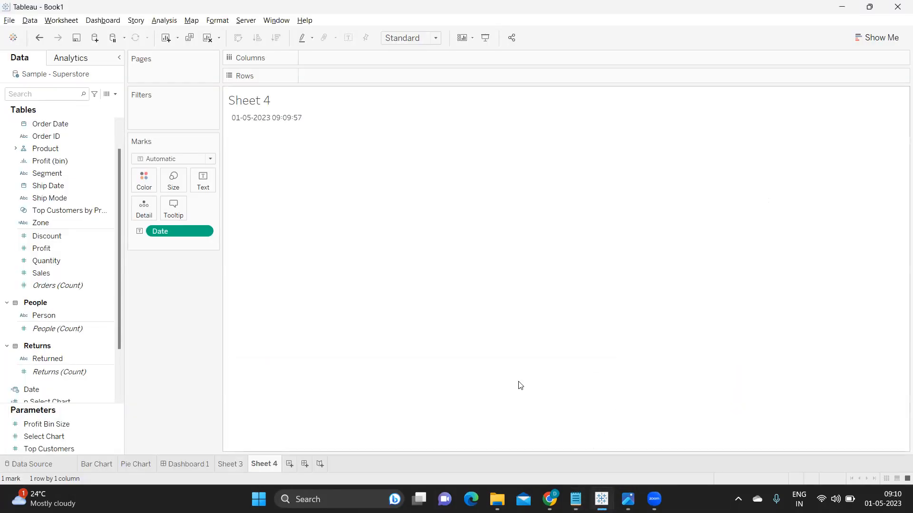
left_click(229, 465)
left_click(256, 465)
left_click_drag(158, 236, 71, 185)
- Build a text table on Sheet 4 with Sub-Category on Rows and Sales as the text values
left_click(48, 93)
type("su")
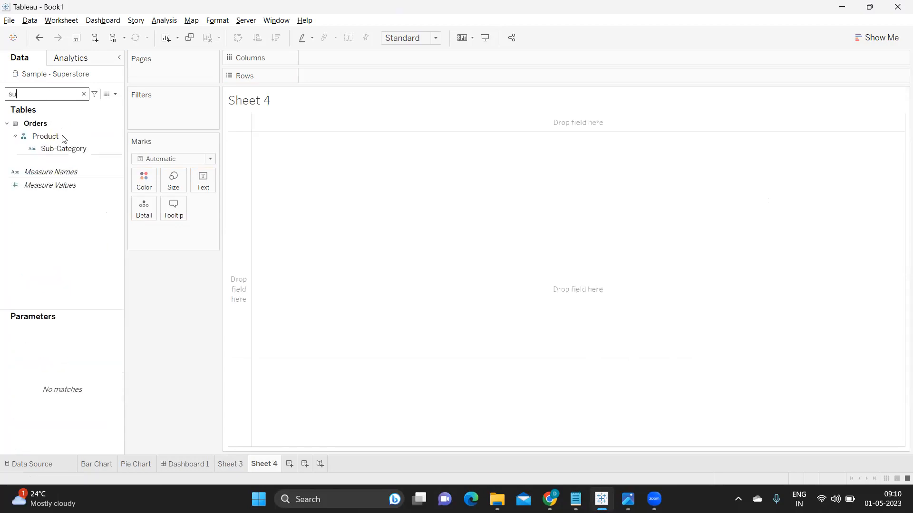
left_click_drag(62, 149, 332, 85)
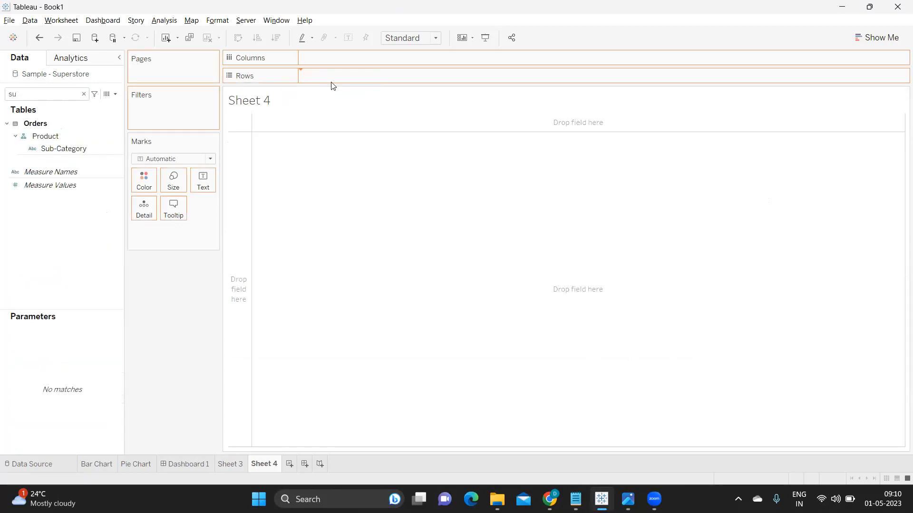
left_click(64, 96)
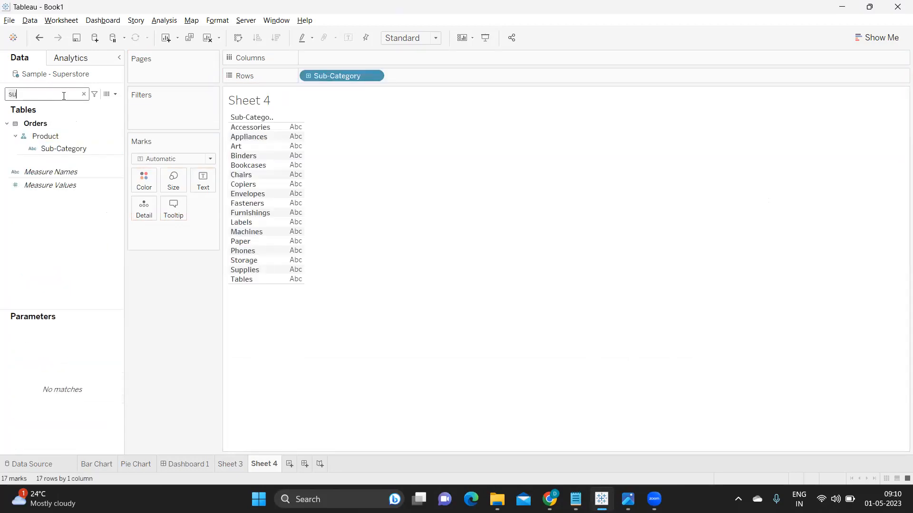
type("sa")
left_click_drag(42, 144, 204, 186)
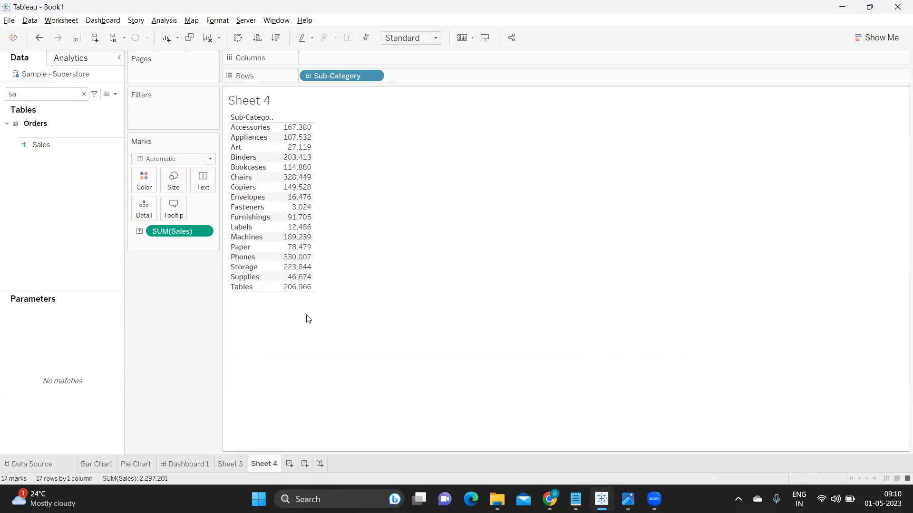
- Clear the field search and create a calculated field named Index with the formula INDEX()
left_click(85, 94)
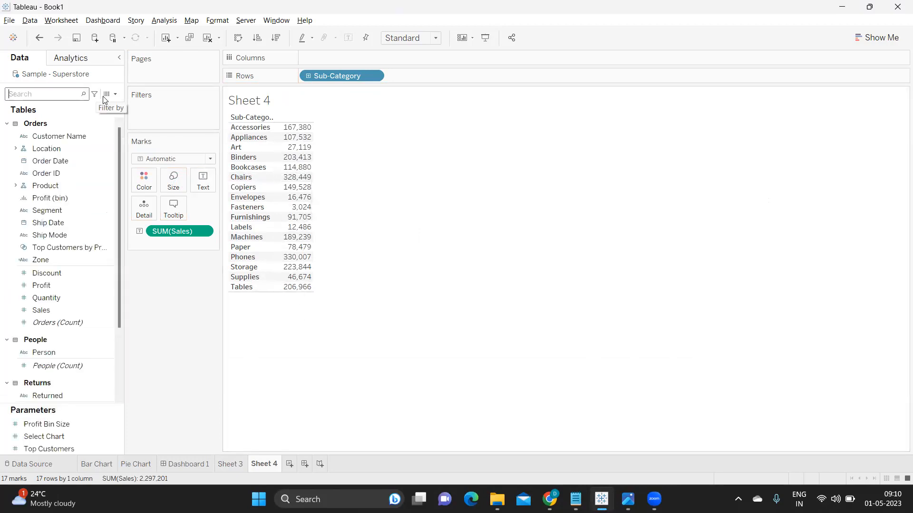
left_click(115, 94)
left_click(71, 102)
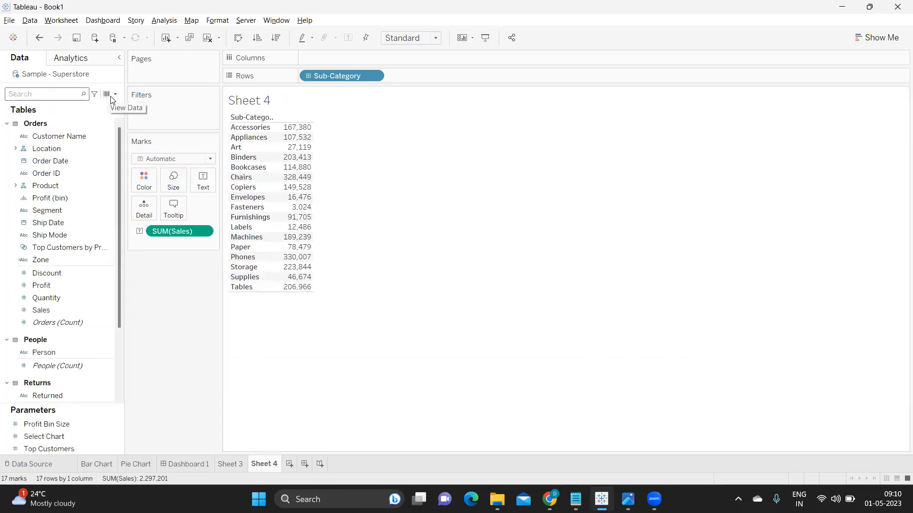
left_click(116, 94)
left_click(78, 105)
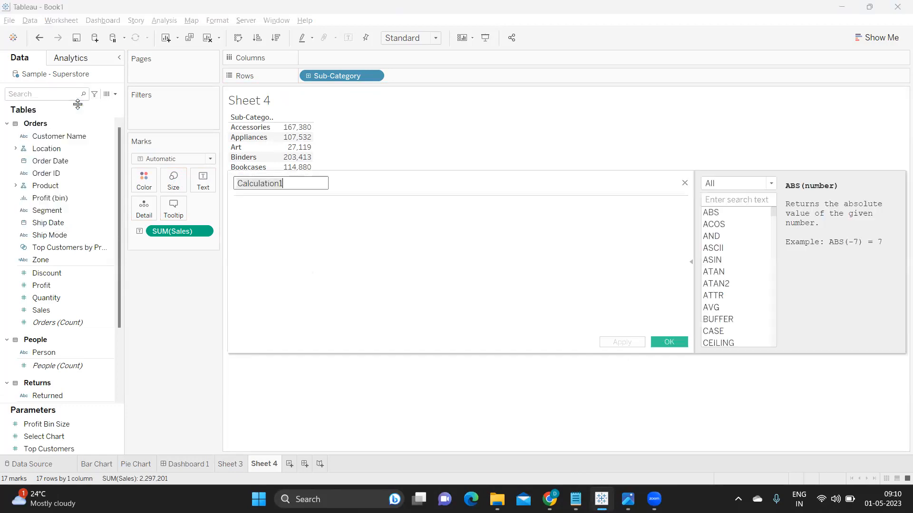
type("Index")
key("Tab")
type("index")
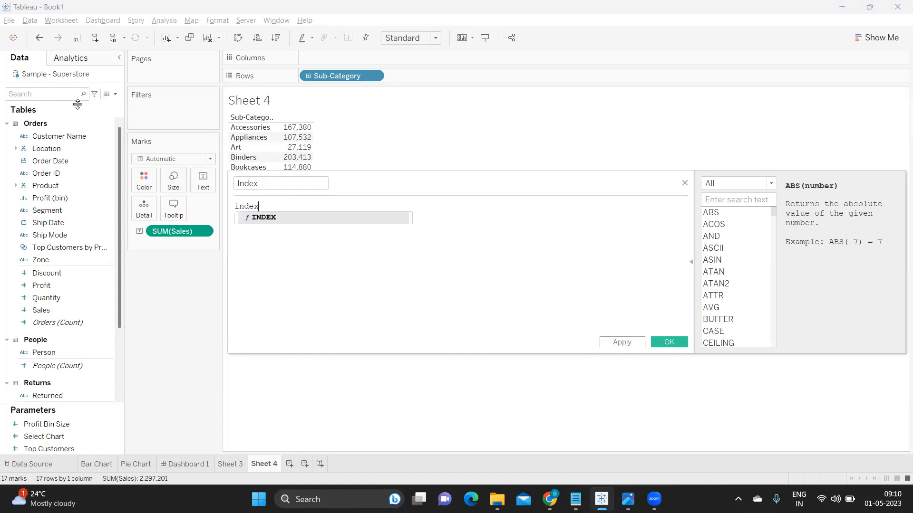
key("Return")
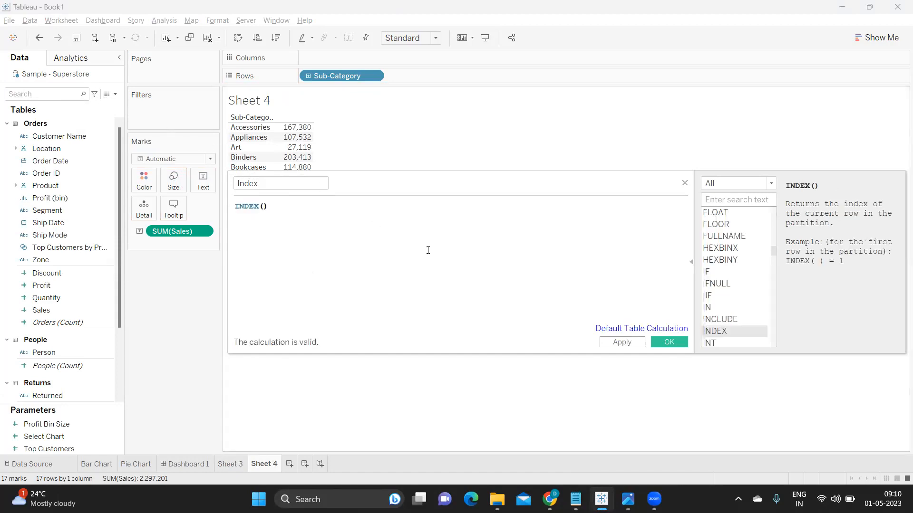
left_click(622, 342)
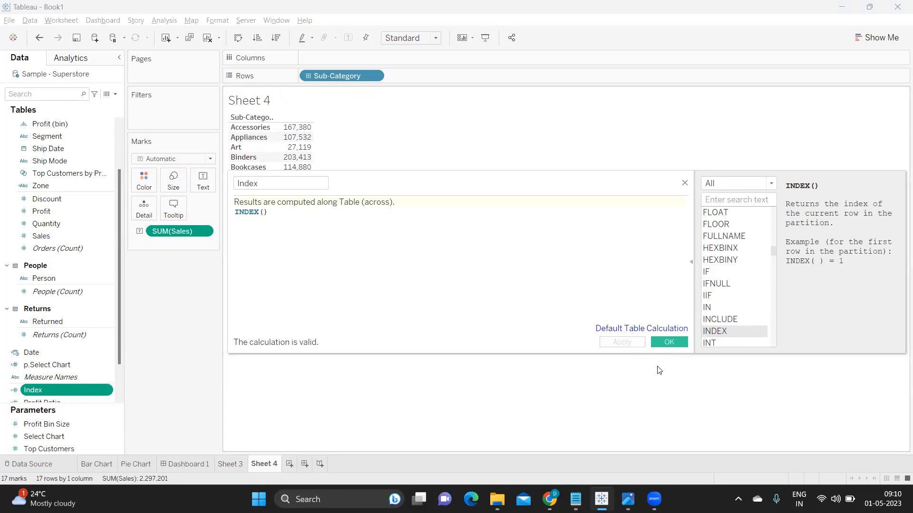
left_click(677, 341)
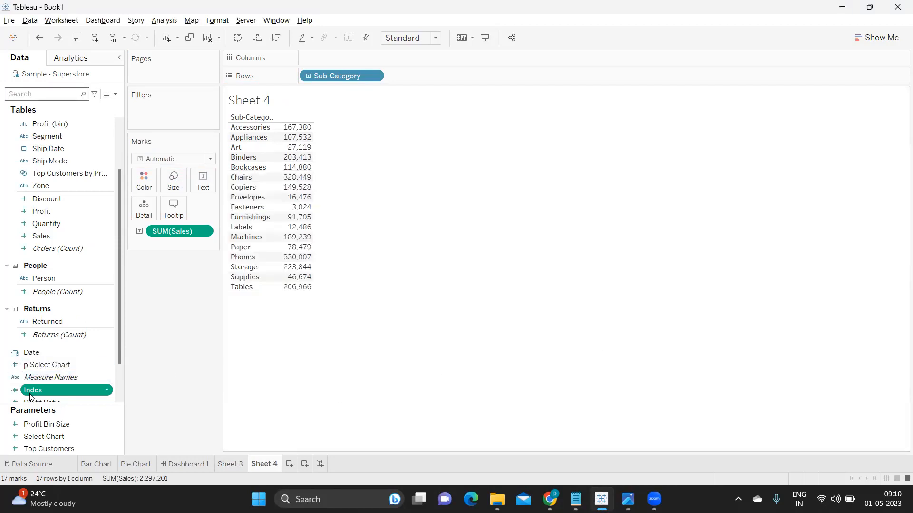
- Add the Index field to Rows after Sub-Category and make it discrete
left_click_drag(30, 397, 410, 82)
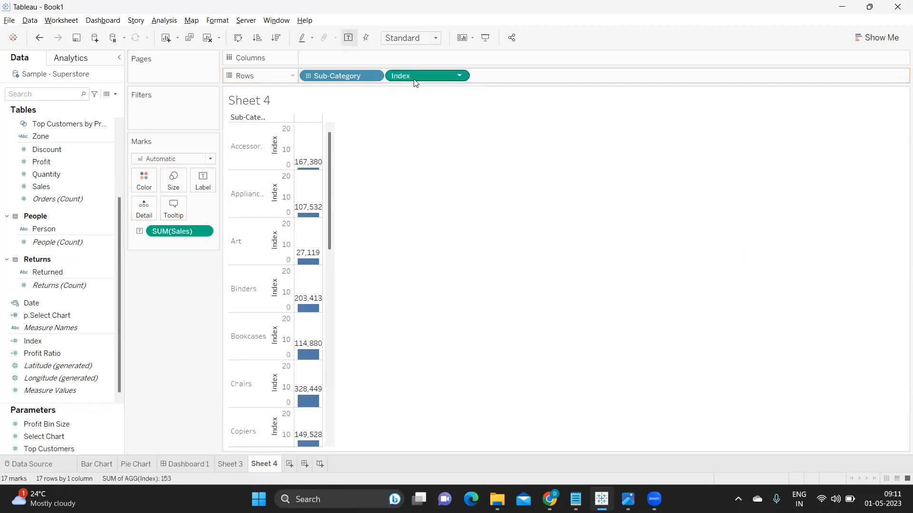
left_click(459, 77)
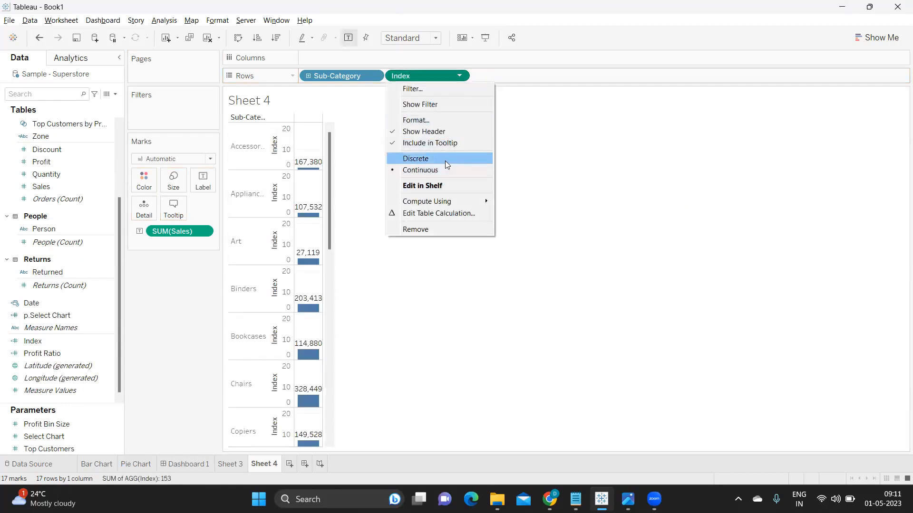
left_click(445, 162)
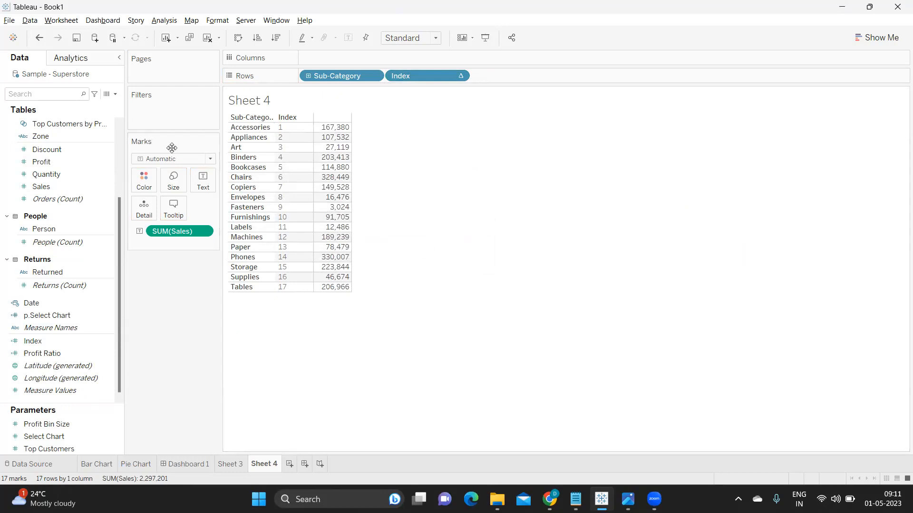
- Start a new calculated field named Rank and insert the RANK_UNIQUE function in its formula
left_click(115, 94)
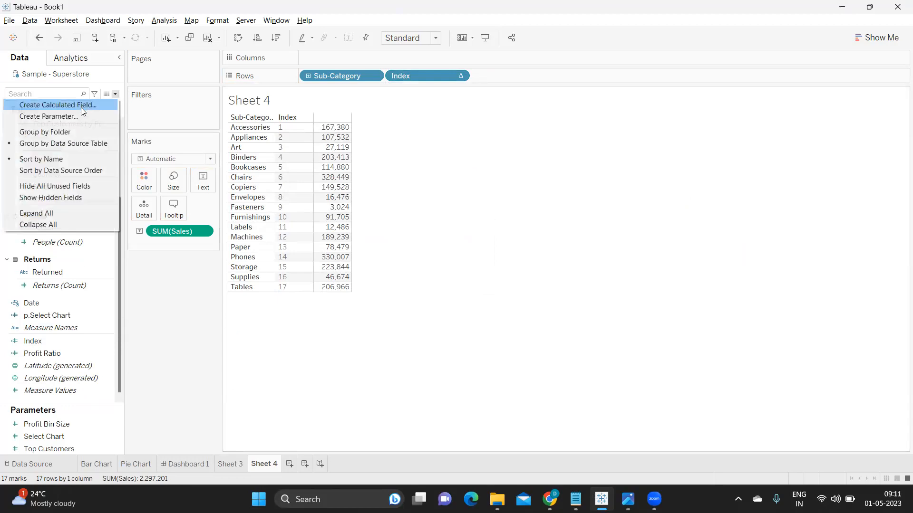
left_click(75, 101)
type("Ran")
key("BackSpace")
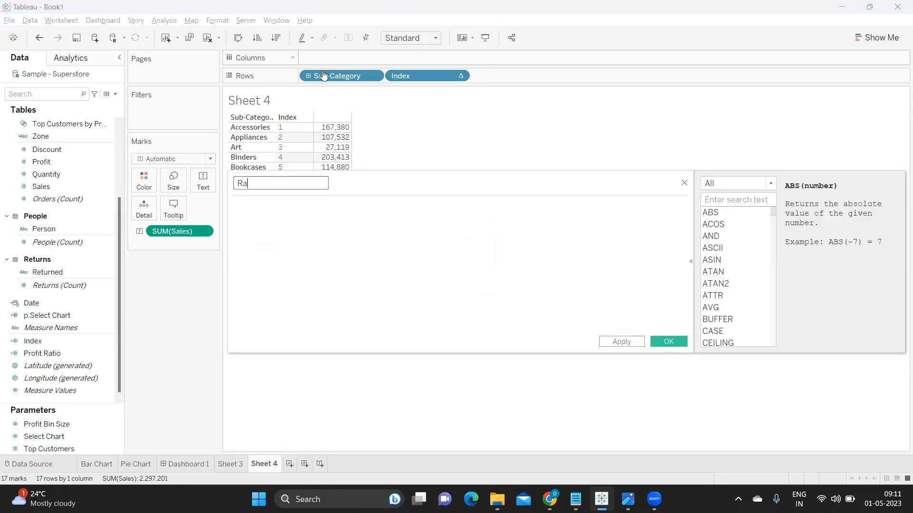
type("nk")
key("Tab")
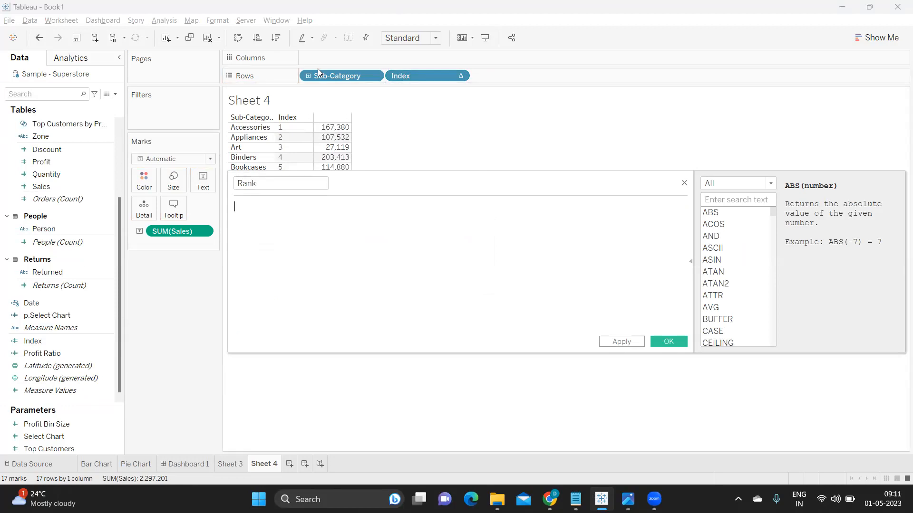
type("ran")
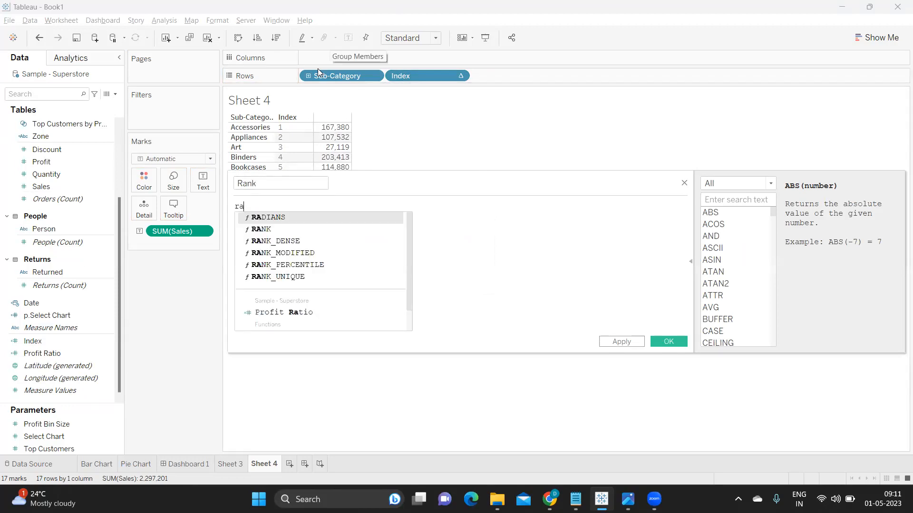
key("Down")
key("Down")
key("Down")
key("Down")
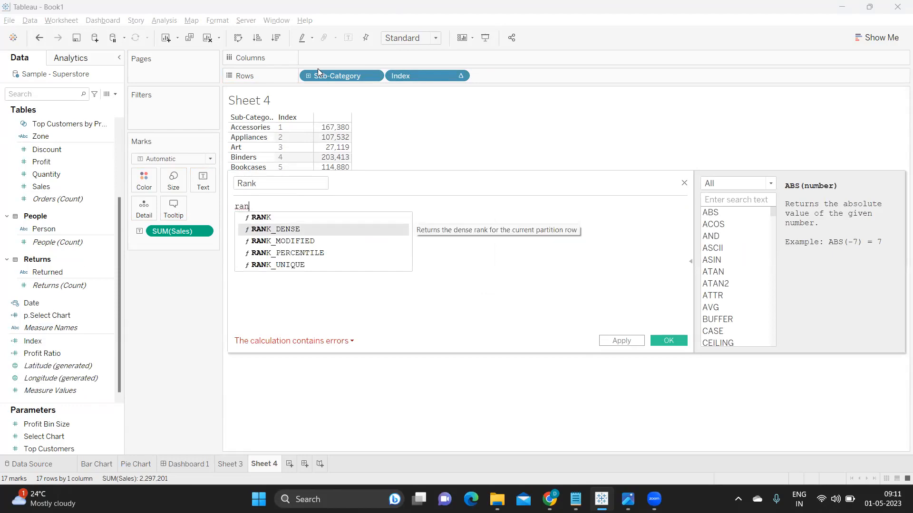
key("Escape")
key("Return")
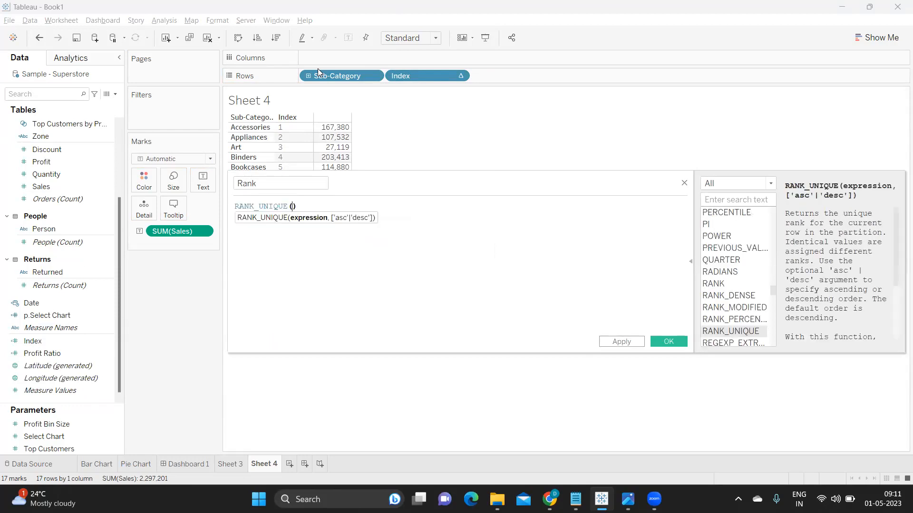
- Fill in the RANK_UNIQUE arguments as sum([Sales]) and desc, closing the sum parenthesis before the comma
type("sum")
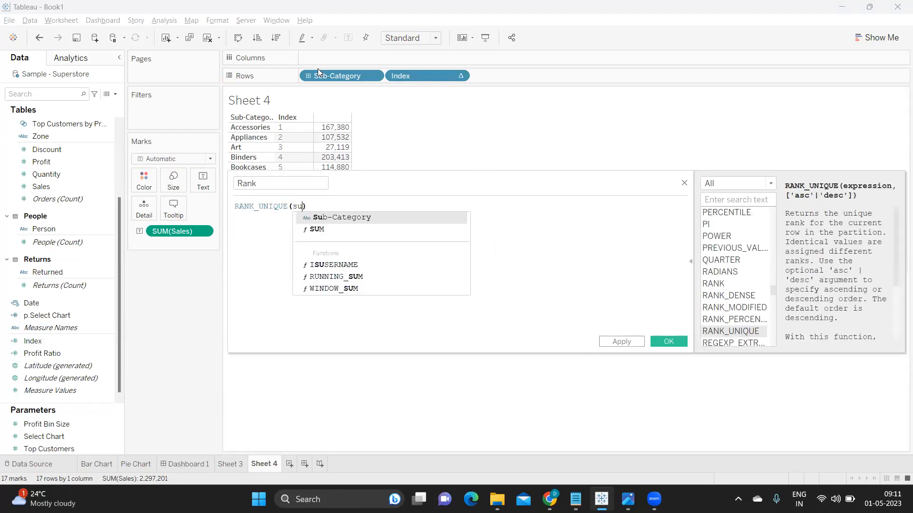
type("([Sales],")
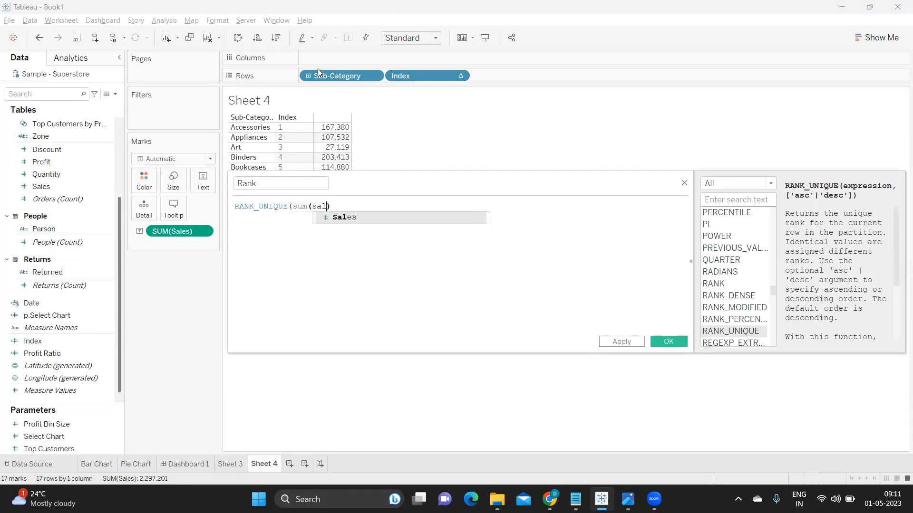
type("desc")
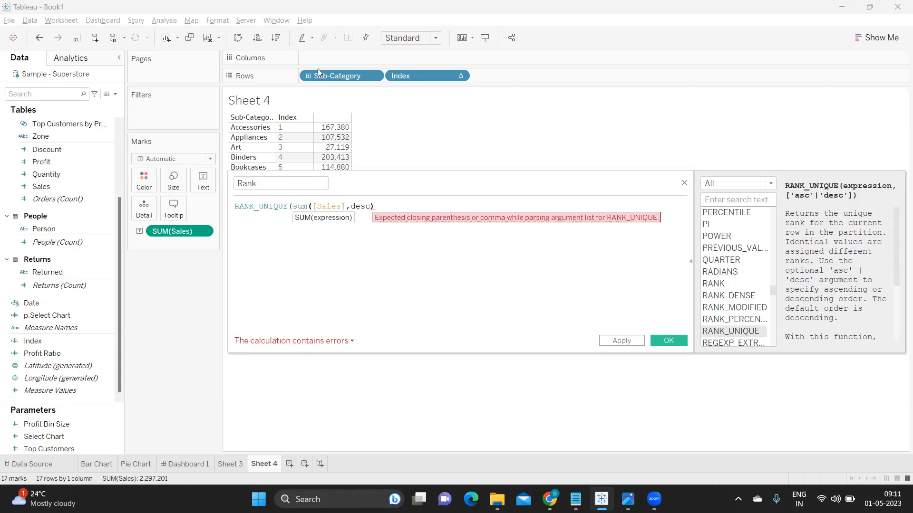
left_click(344, 207)
type(")")
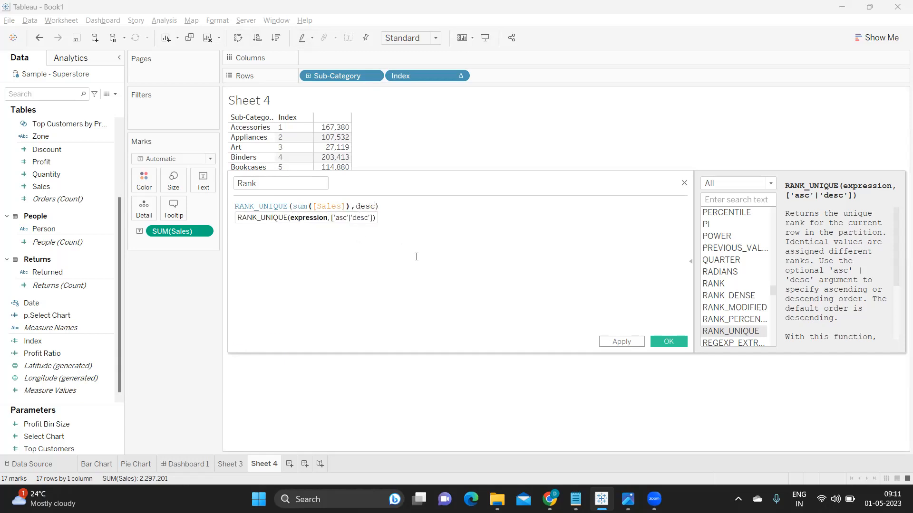
- Enclose desc in single quotes so the formula reads RANK_UNIQUE(sum([Sales]),'desc'), and save the Rank calculation
left_click(393, 203)
double_click(363, 207)
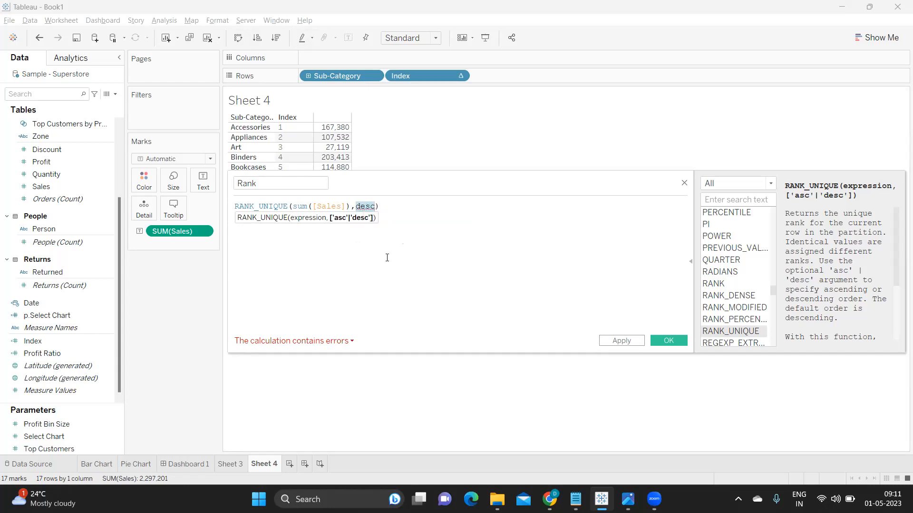
left_click(359, 208)
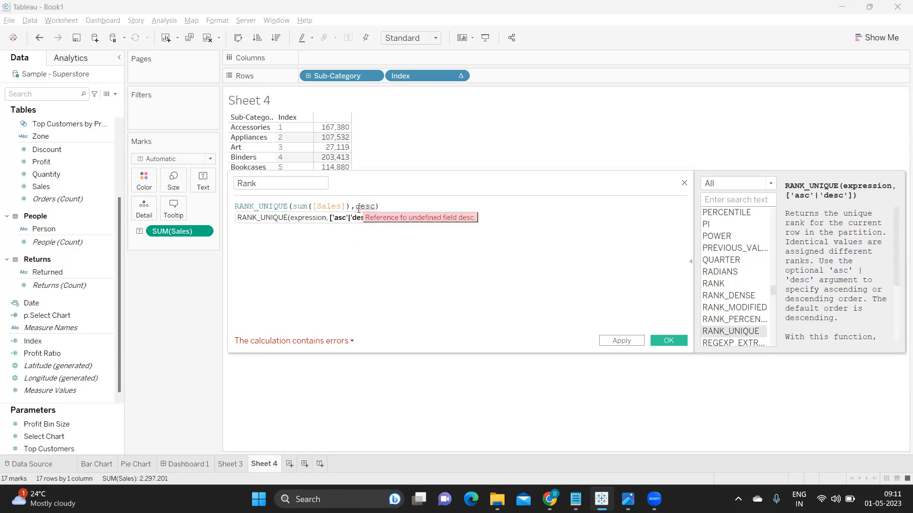
type("'desc")
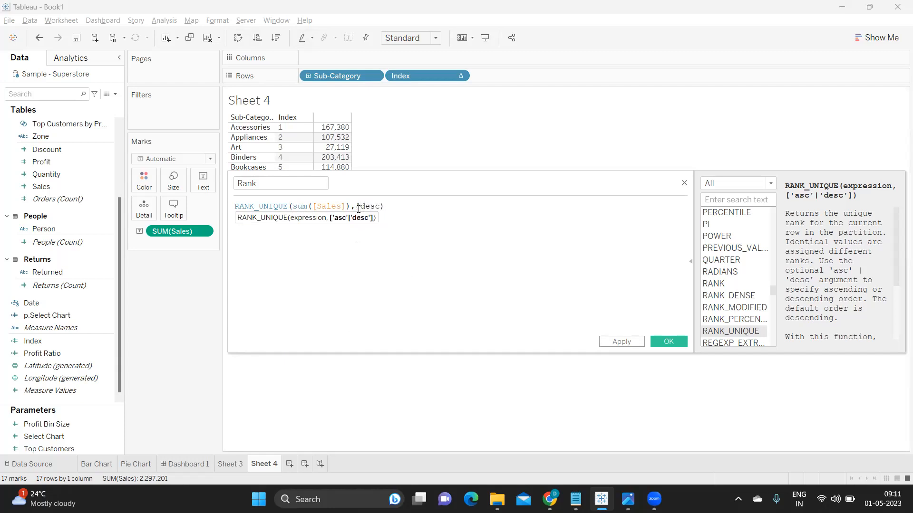
type("'")
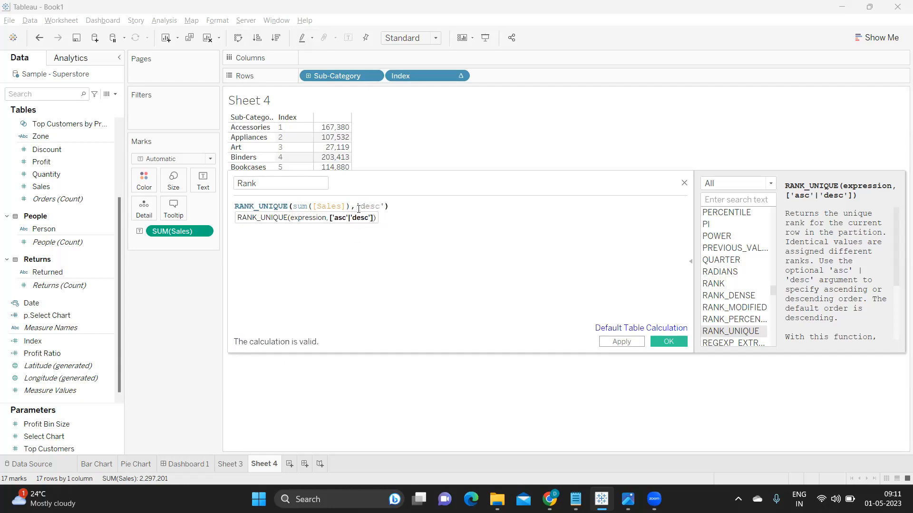
left_click(621, 343)
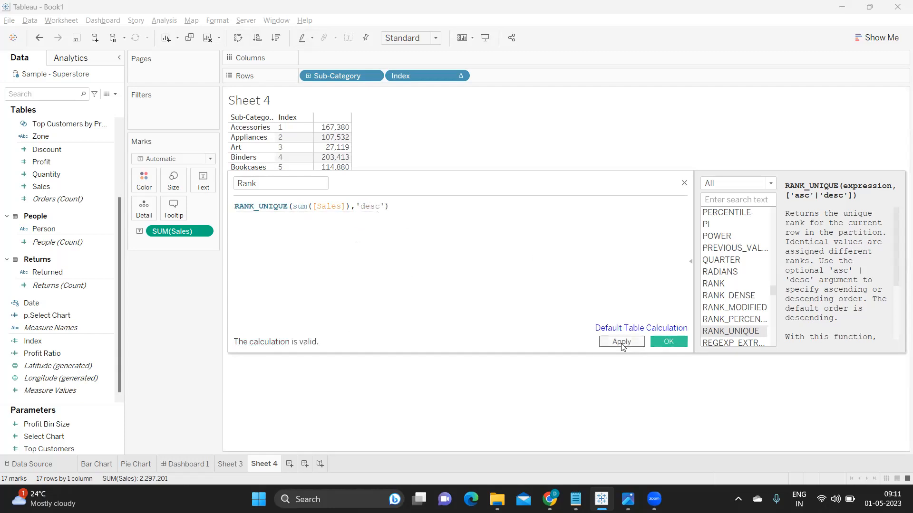
left_click(654, 342)
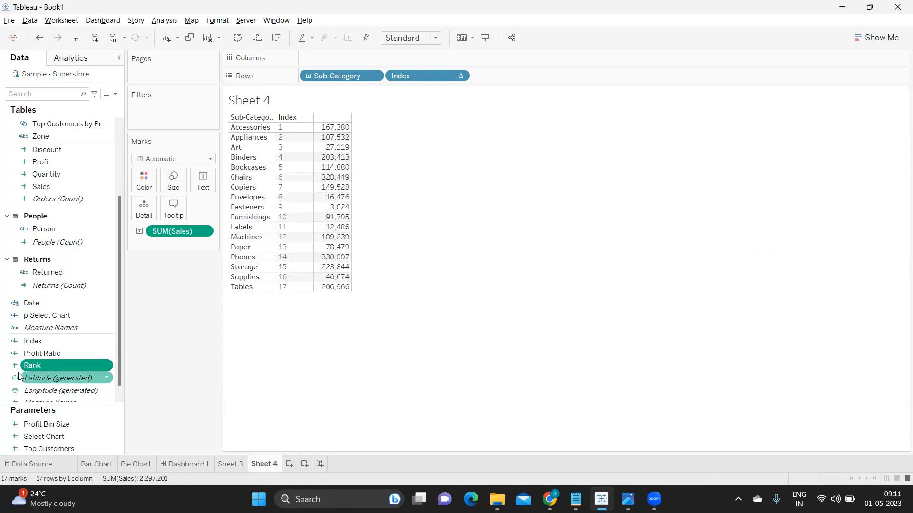
- Add the Rank field to Rows after Index and make it discrete
left_click_drag(33, 366, 493, 74)
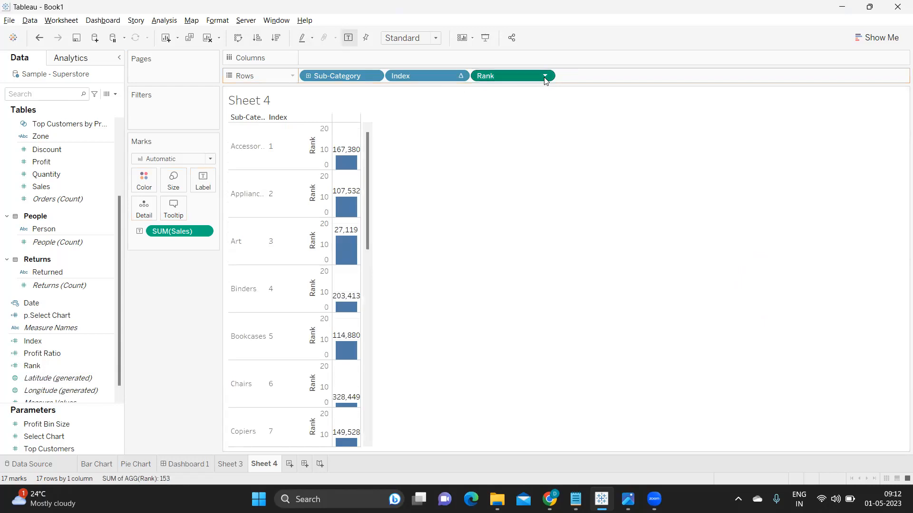
left_click(545, 77)
left_click(518, 159)
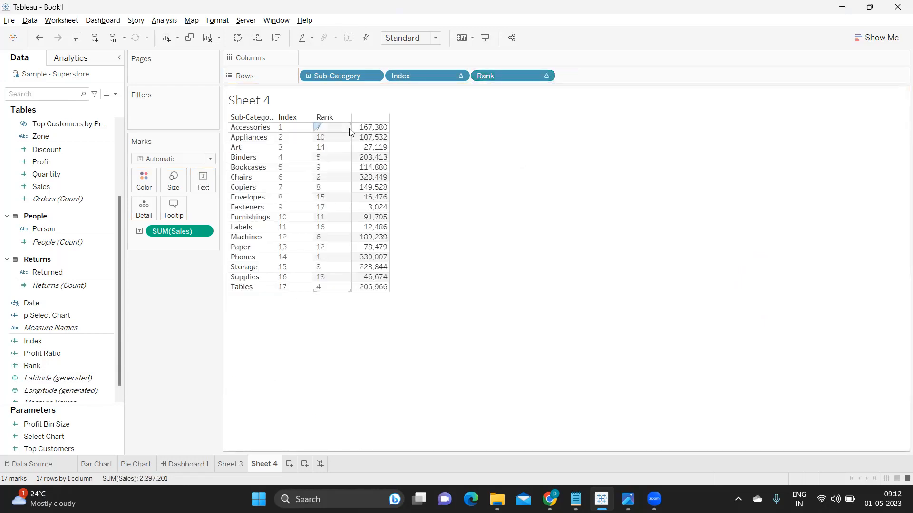
- Sort the sub-categories in descending order of Sales to compare the Index and Rank columns
mouse_move(360, 260)
left_click(275, 37)
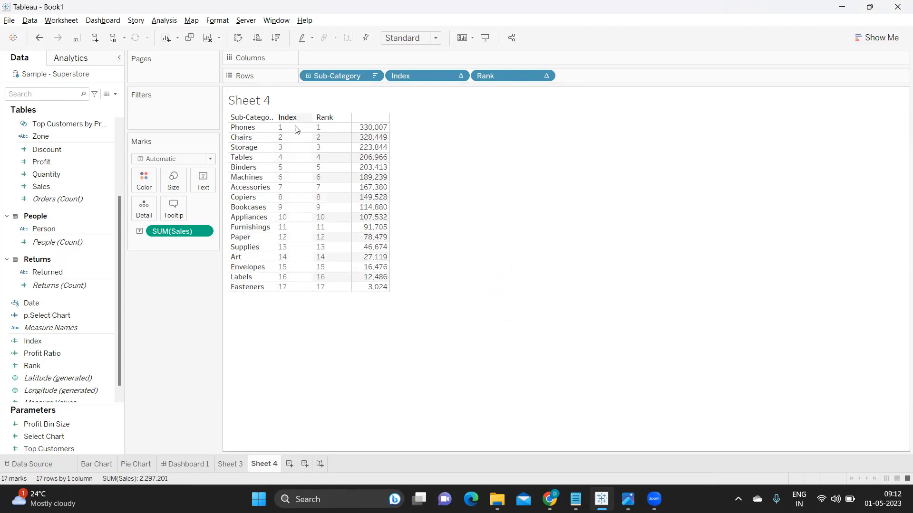
mouse_move(372, 138)
- Switch to the Notepad scenario list and append "-Different rank functions available in Tableau." to question 7, followed by a blank line
mouse_move(575, 498)
left_click(581, 483)
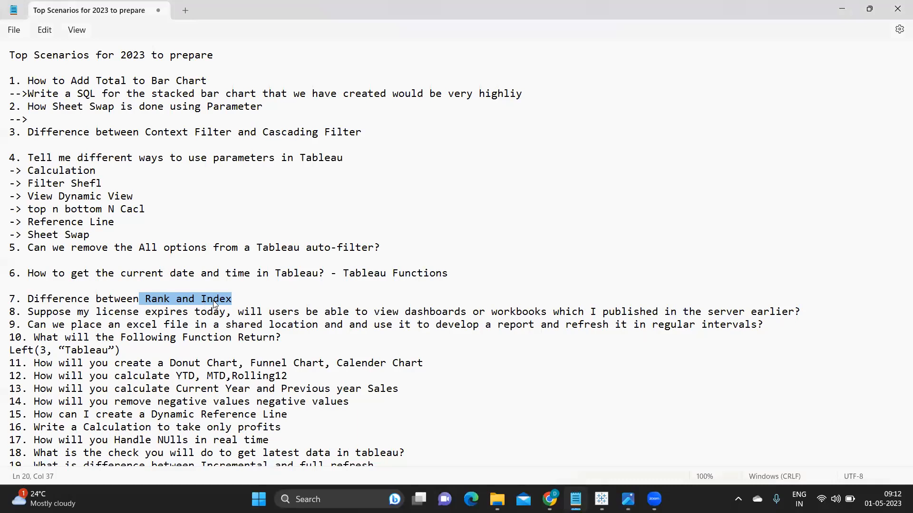
left_click(241, 302)
type("-D")
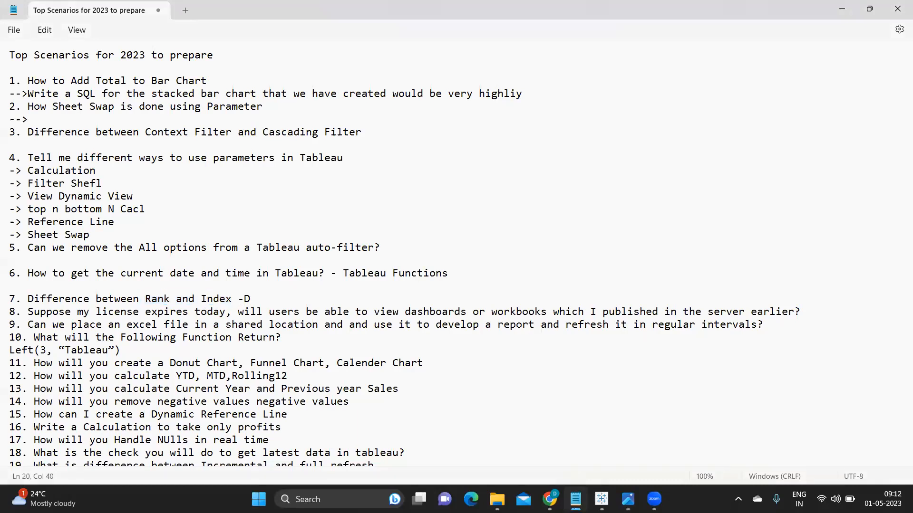
type("ifferent rank functions available in Tableau.")
key("Return")
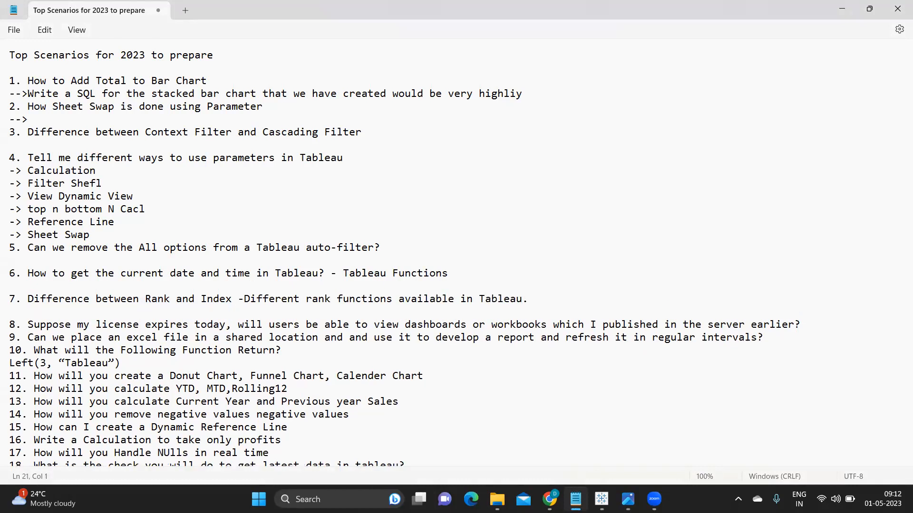
- Highlight the added note in question 7, clear the highlight and view question 8 and the scenarios after it
left_click_drag(206, 300, 556, 296)
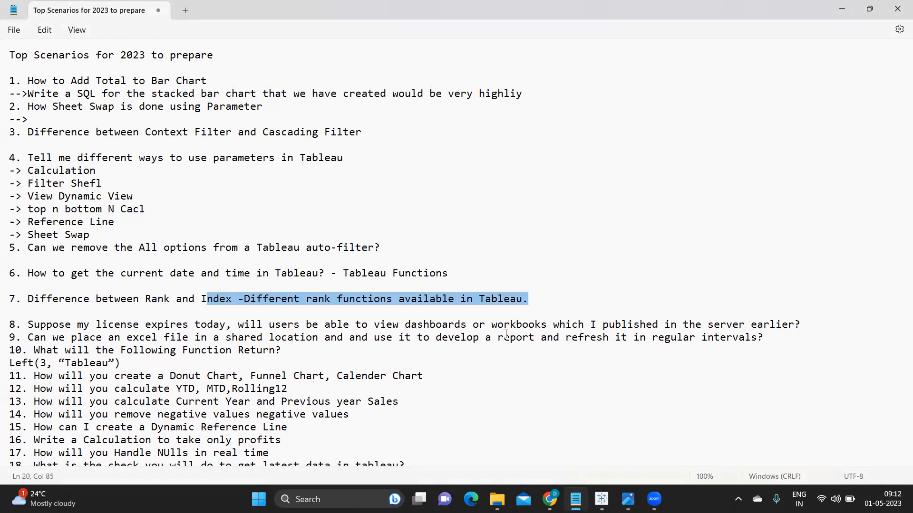
left_click(342, 314)
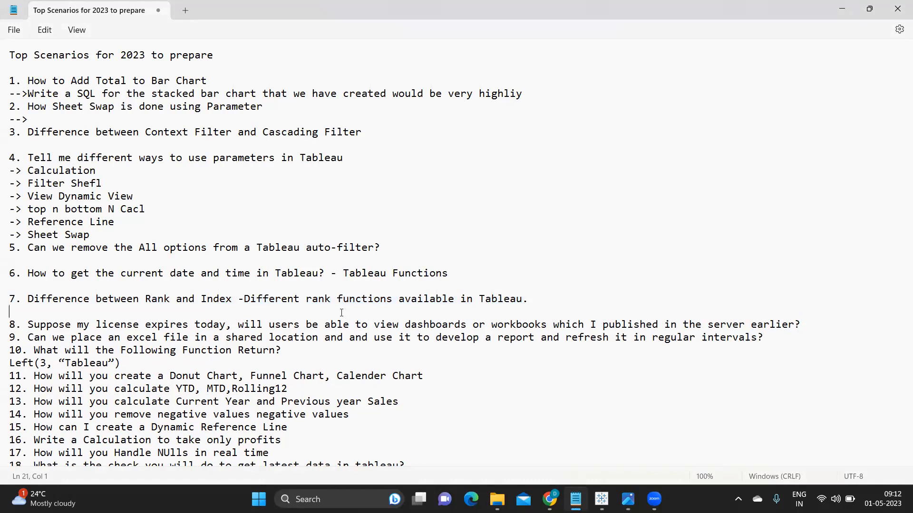
scroll(160, 327, "down", 1)
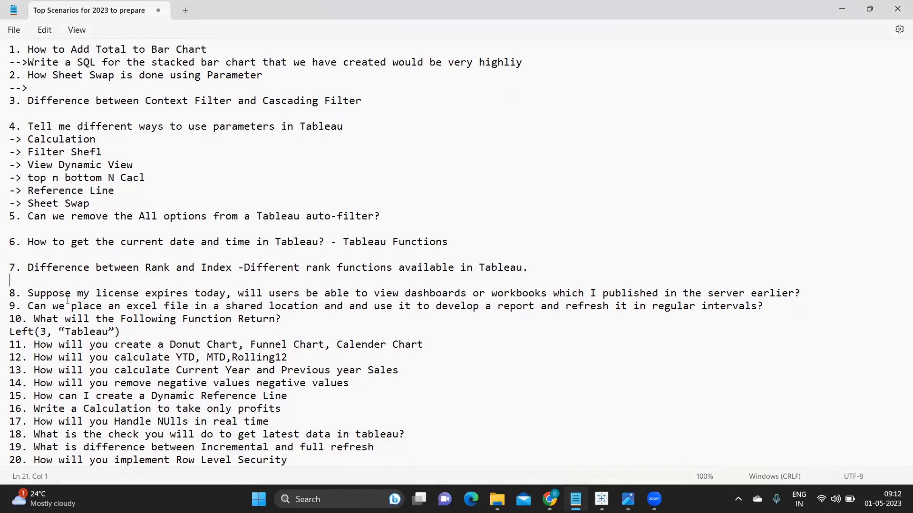
- Highlight the wording of question 8 on license expiry and question 9 on the shared Excel file
left_click_drag(58, 293, 367, 312)
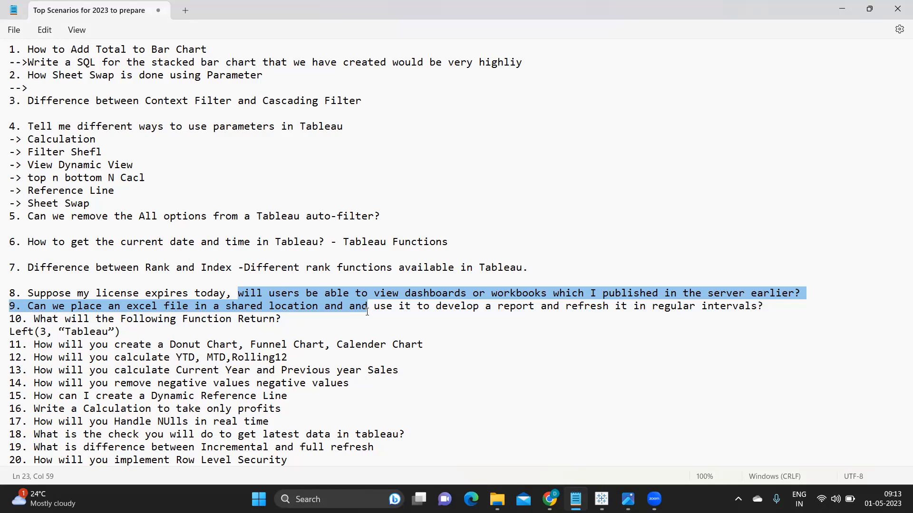
left_click(263, 292)
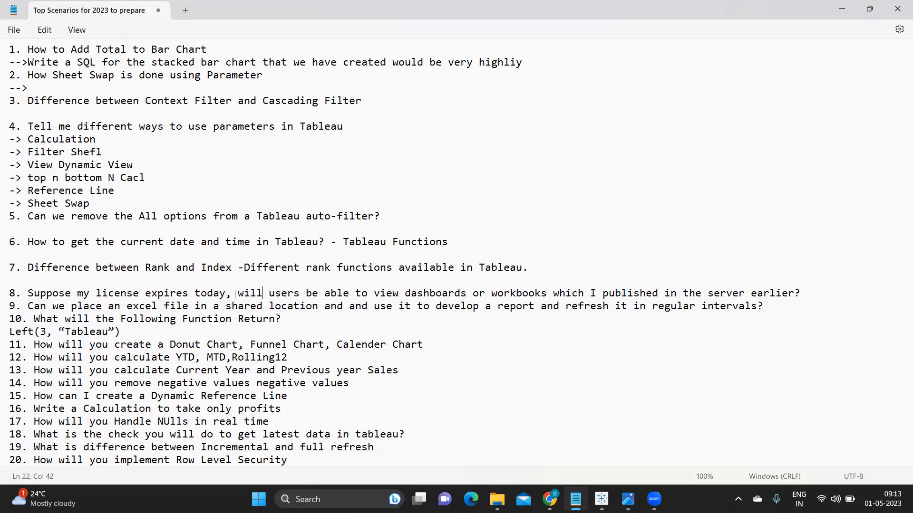
left_click_drag(231, 294, 810, 293)
left_click_drag(466, 294, 825, 291)
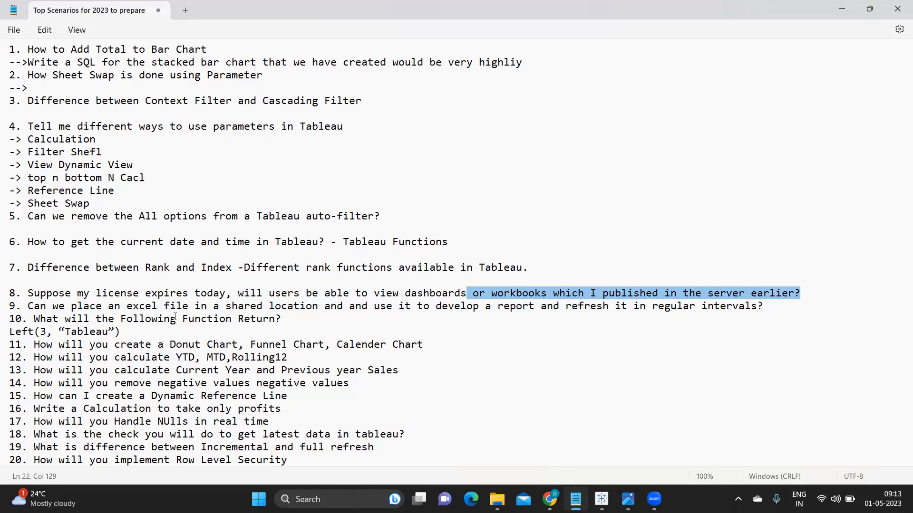
left_click_drag(202, 305, 793, 309)
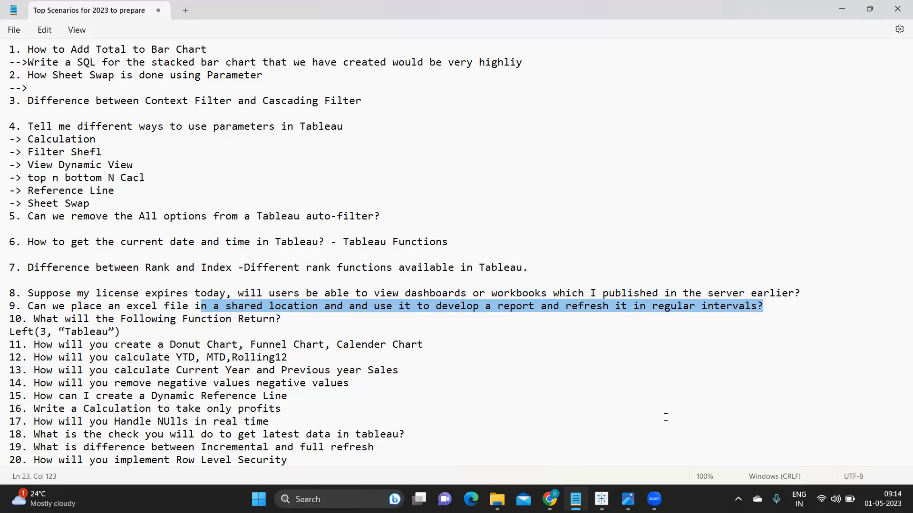
- Switch to Tableau and open the full list of server connectors from the start page
mouse_move(602, 499)
left_click(601, 431)
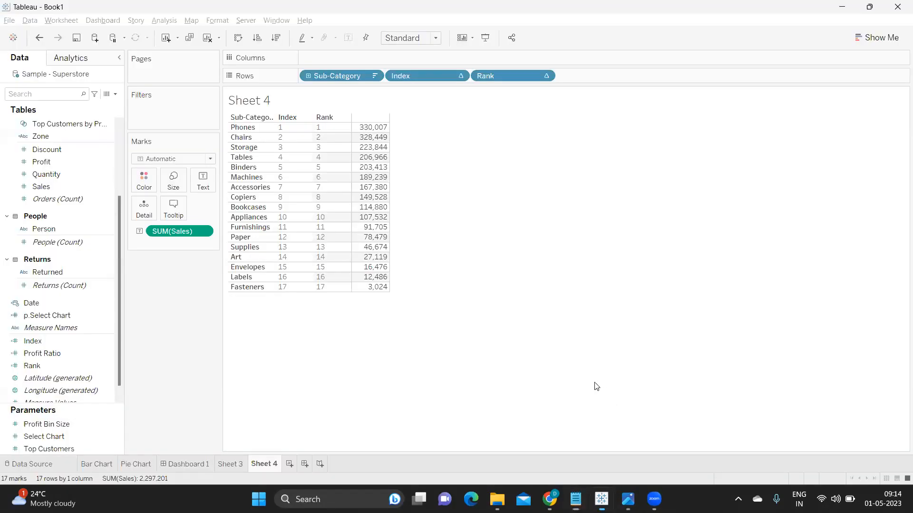
left_click(12, 38)
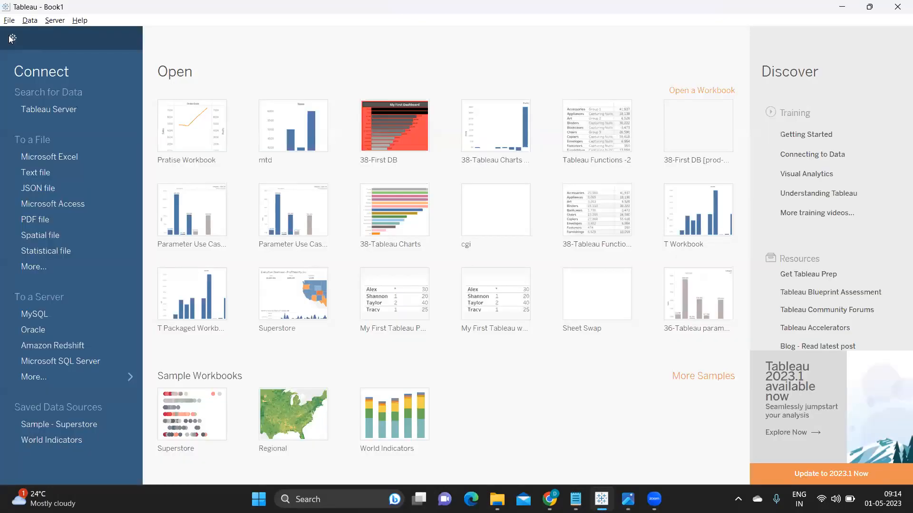
left_click(46, 376)
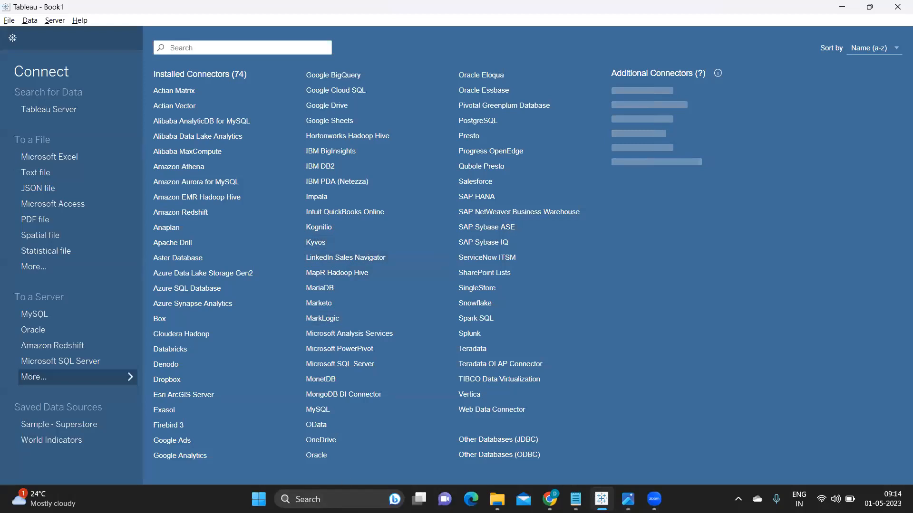
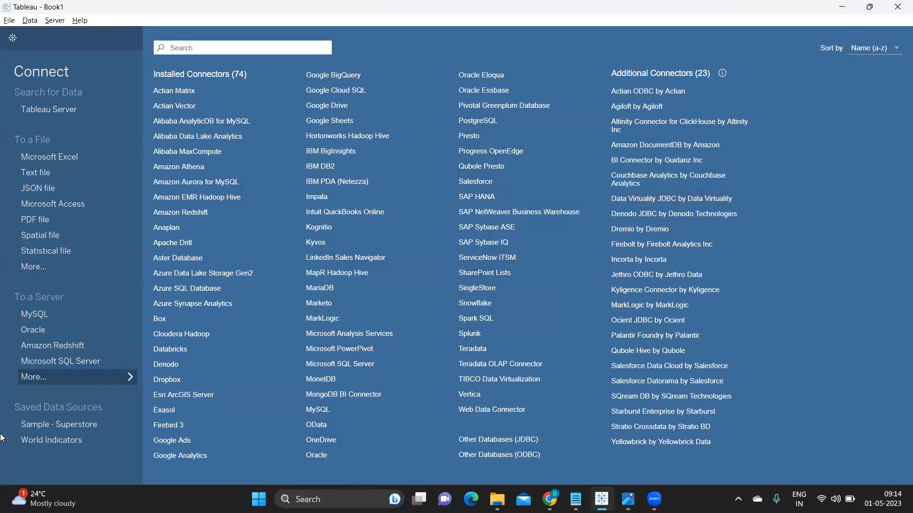
- Return to the Notepad scenario list and highlight question 10 and its Left(3, “Tableau”) expression
key("alt+Tab")
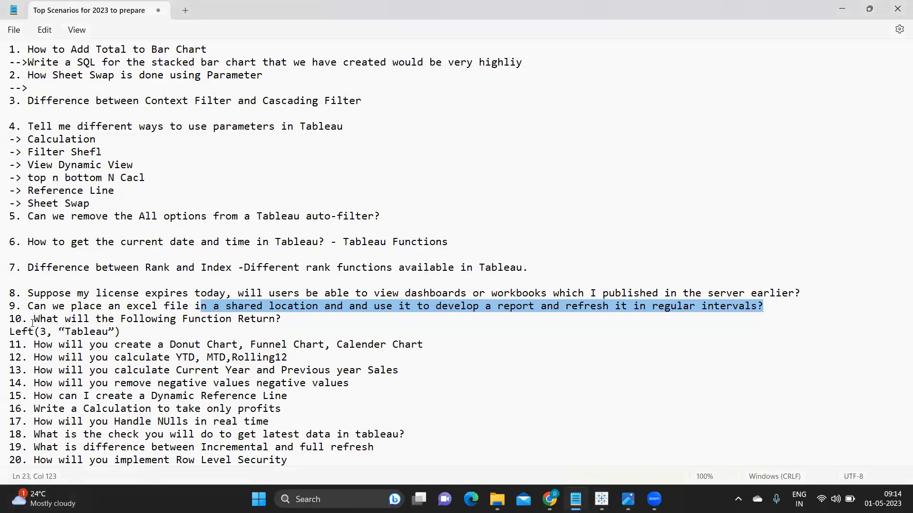
left_click_drag(33, 320, 294, 314)
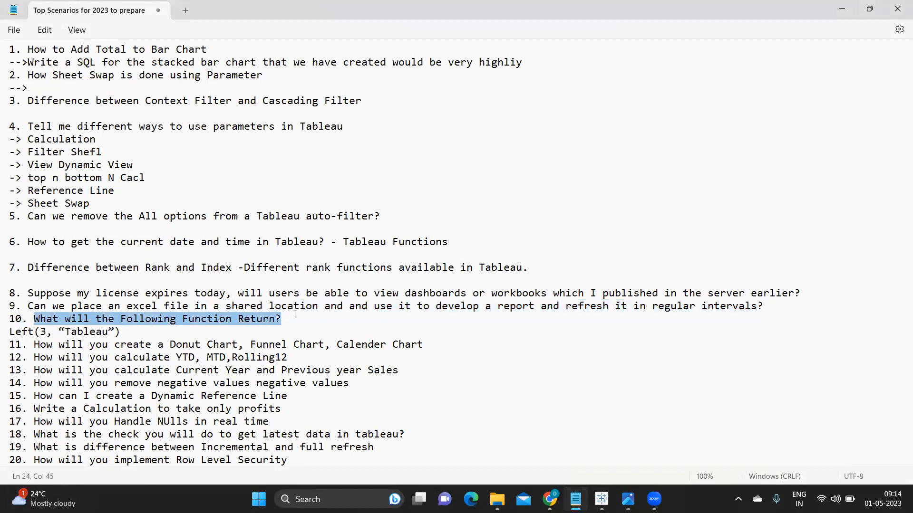
left_click(154, 332)
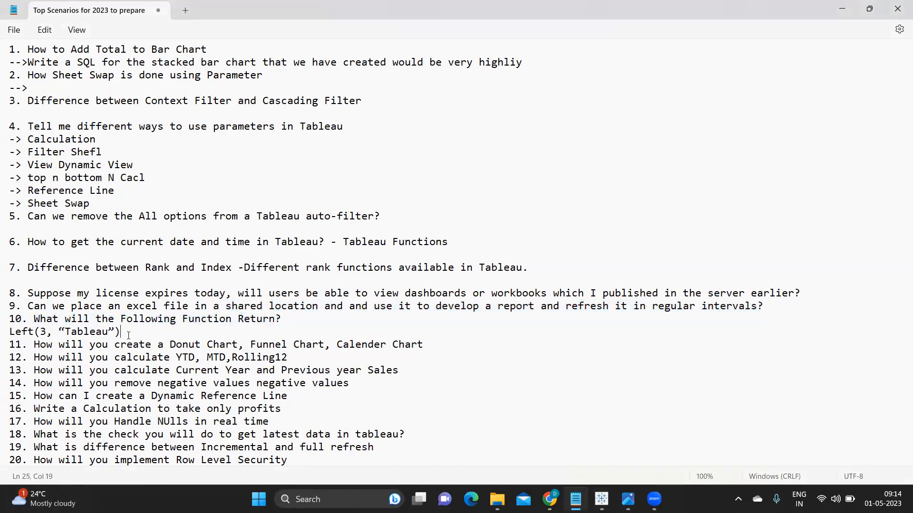
left_click_drag(128, 335, 6, 336)
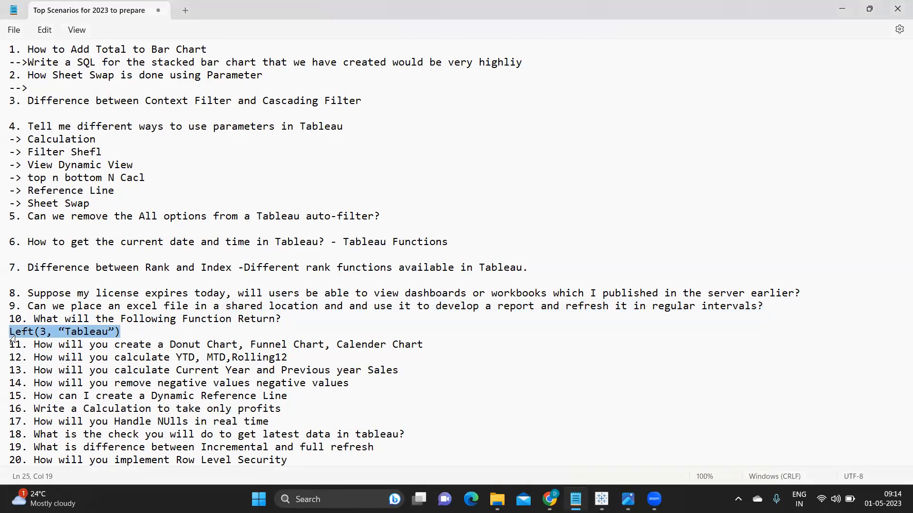
left_click(34, 331)
left_click_drag(124, 335, 9, 336)
left_click(39, 335)
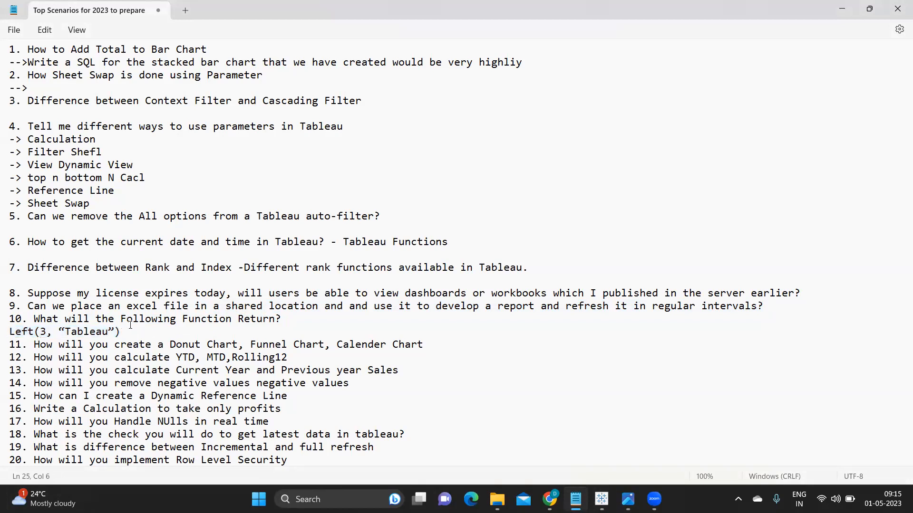
left_click_drag(131, 329, 5, 328)
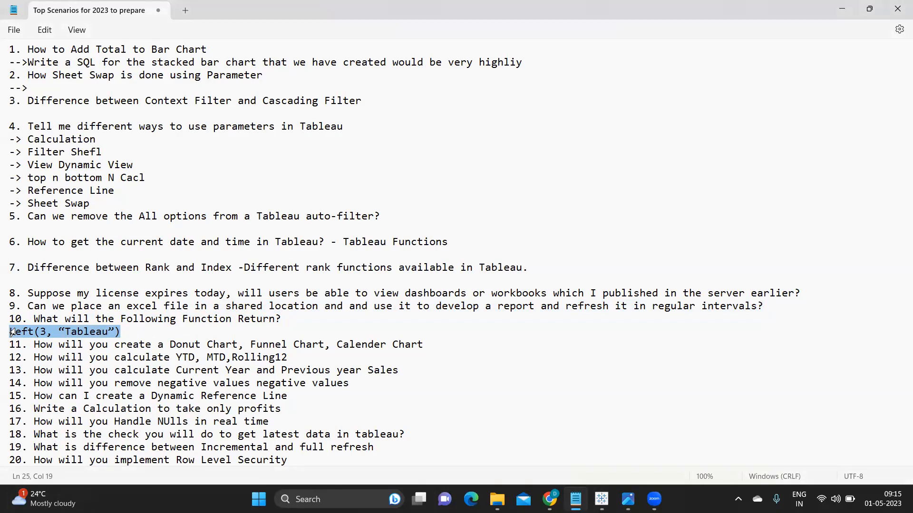
left_click(162, 332)
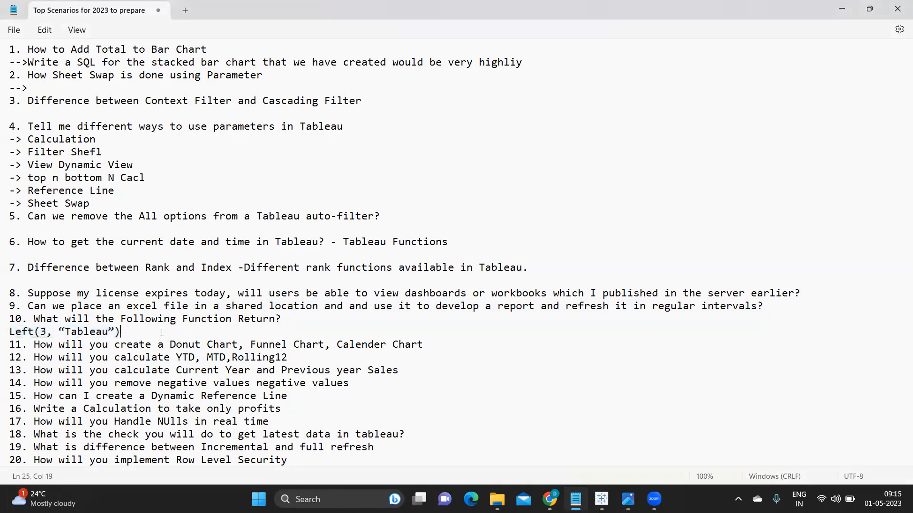
- Add a new line "10. What are the different functiosn" below the Left(3, “Tableau”) expression
key("Return")
type("10. Wh")
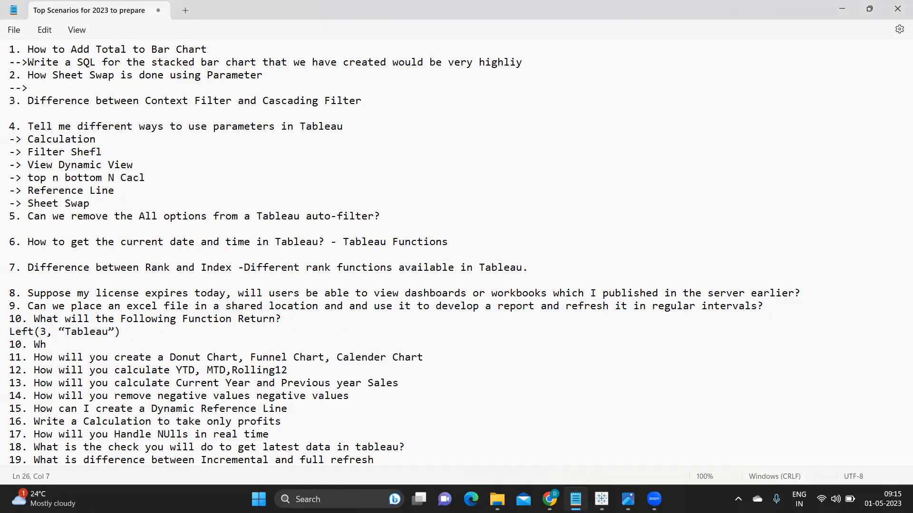
type("at are the different functiosn")
key("Return")
key("Return")
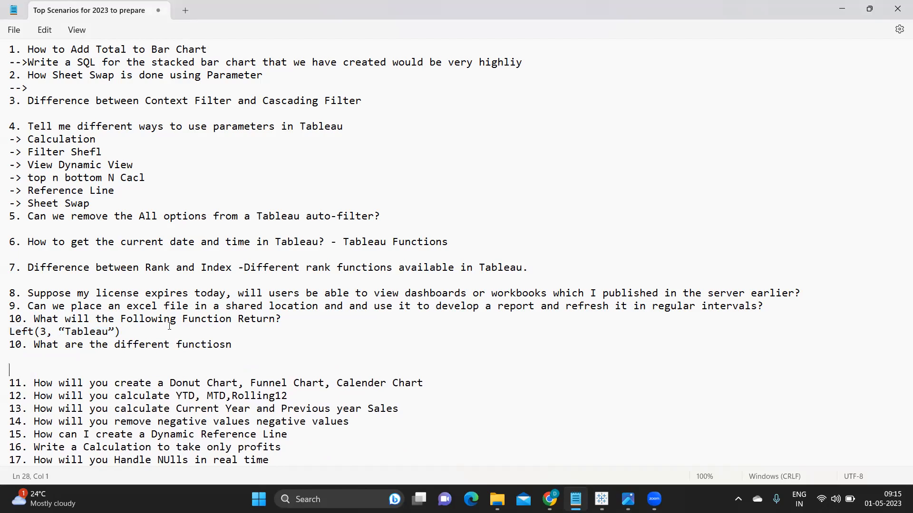
- Add the answer line "-> String Functions, Date Functions, Logical Functions, Number Functions" directly under the new question
key("BackSpace")
type("-> String")
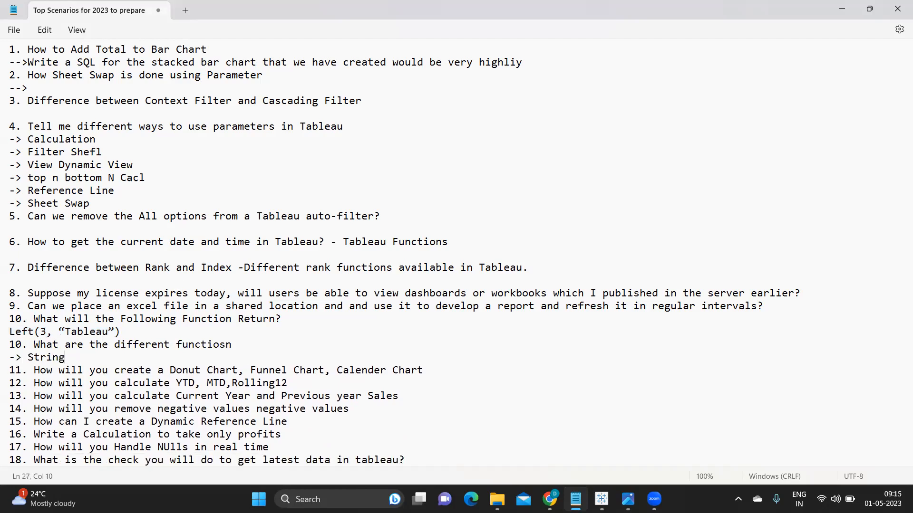
type(" Functions, Date Functions, ")
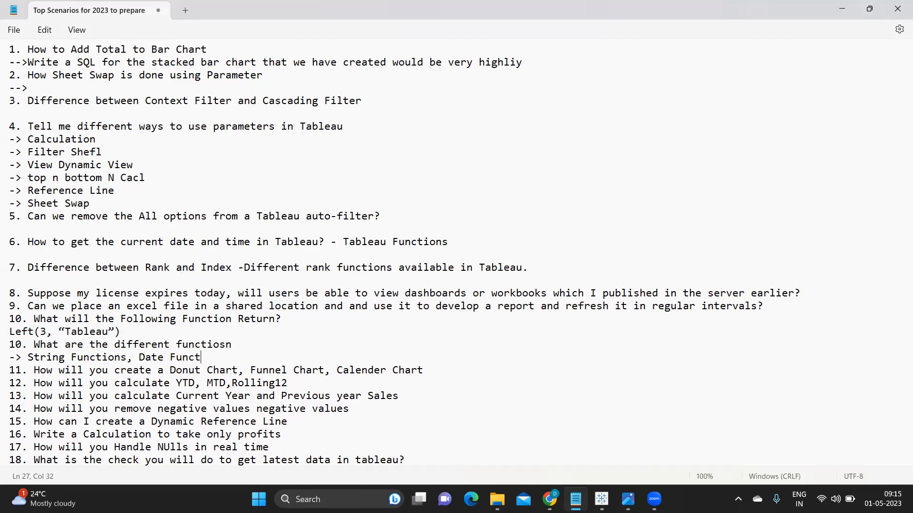
type("Logical Functions")
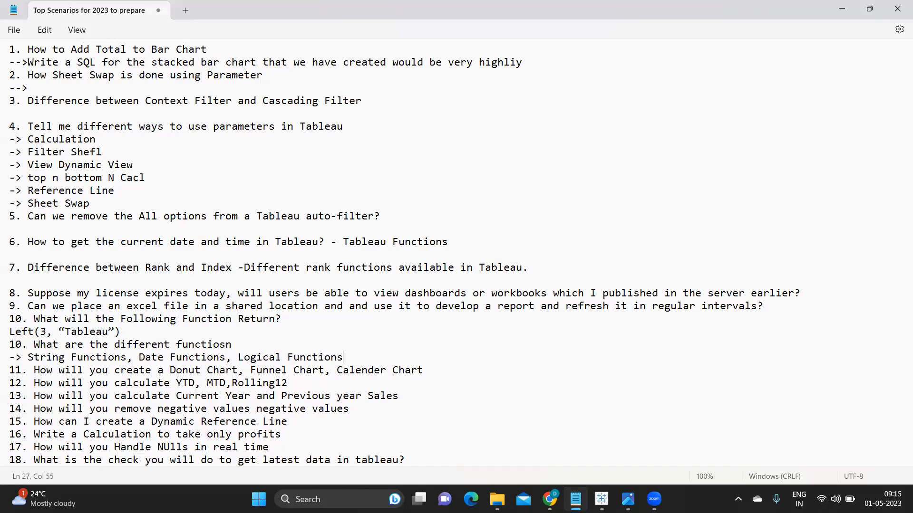
type(", Number Function")
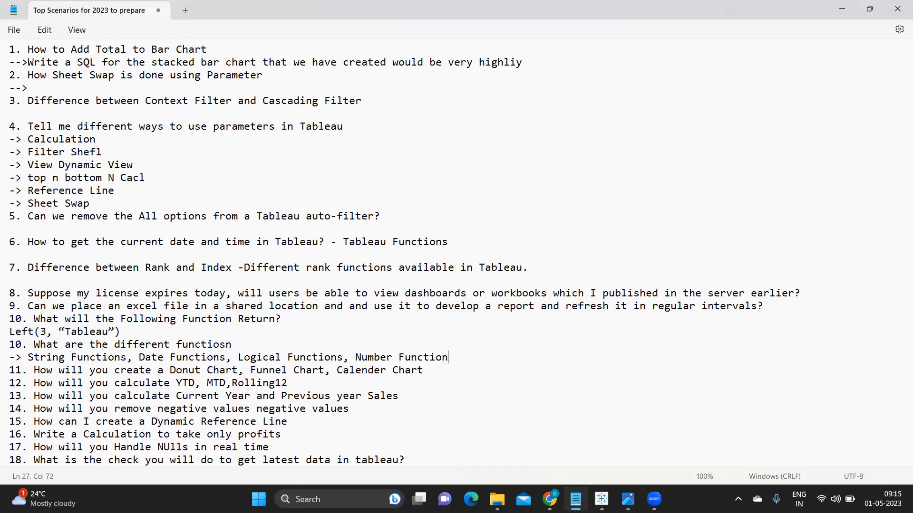
type("s")
- Highlight the function types answer line and insert a blank line between it and question 11
left_click_drag(9, 358, 490, 361)
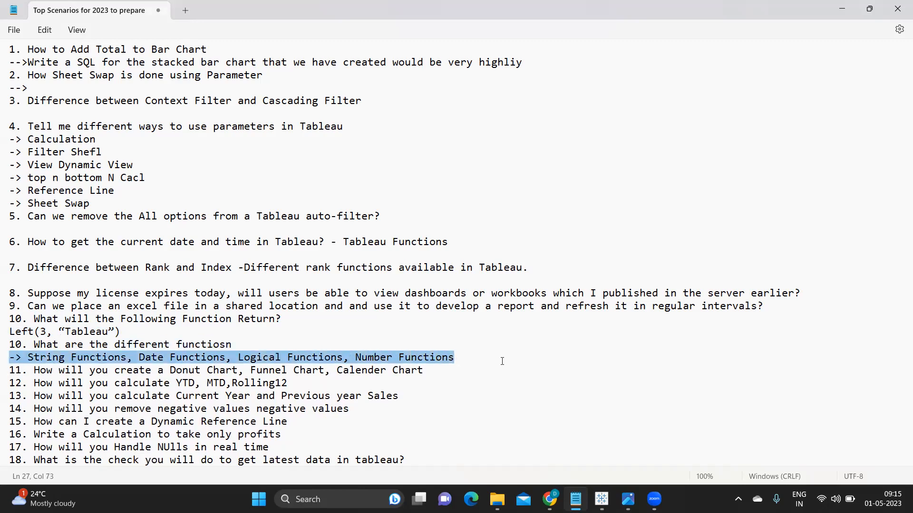
left_click(470, 359)
left_click_drag(470, 358, 5, 361)
left_click(469, 357)
key("Return")
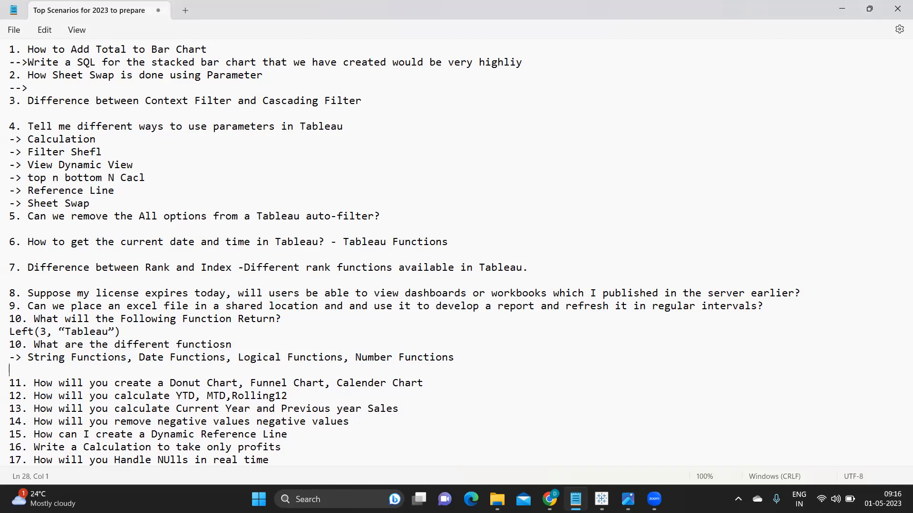
- Highlight the function types answer once more, then move the cursor to question 11
left_click_drag(471, 355, 12, 362)
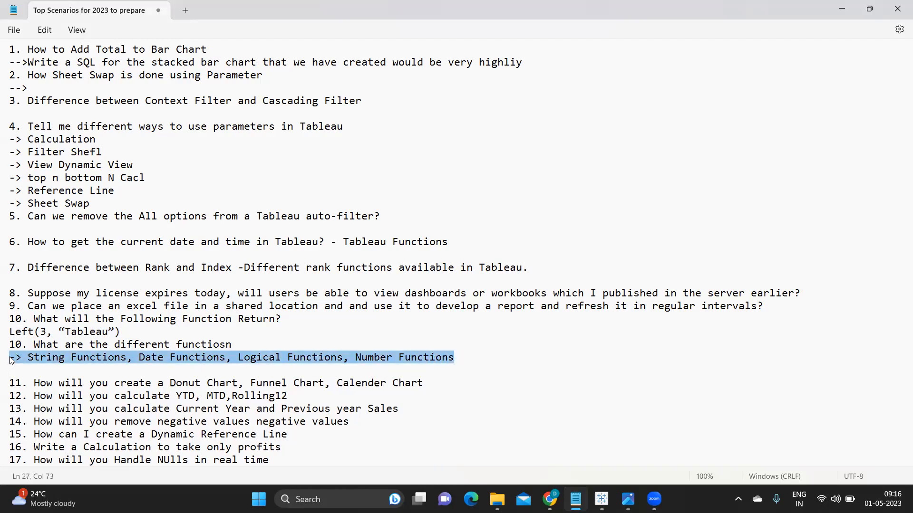
left_click(10, 358)
left_click_drag(11, 356, 464, 359)
left_click(29, 382)
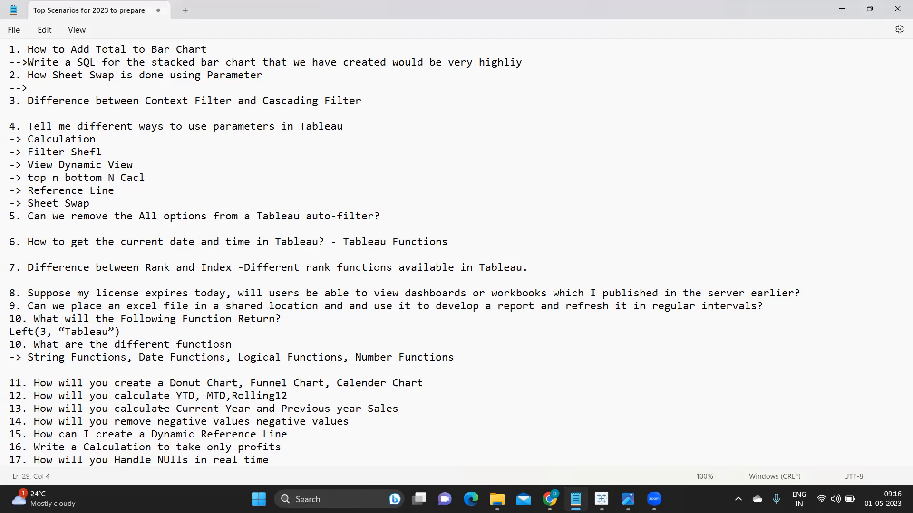
- Highlight the Donut, Funnel and Calender Chart names and the whole line of question 11, then clear the highlight
left_click_drag(170, 383, 327, 380)
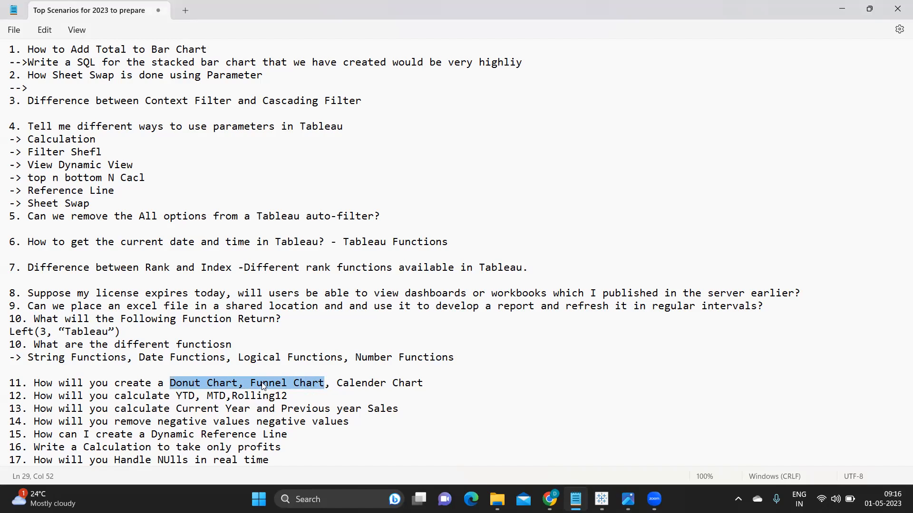
left_click_drag(337, 383, 464, 379)
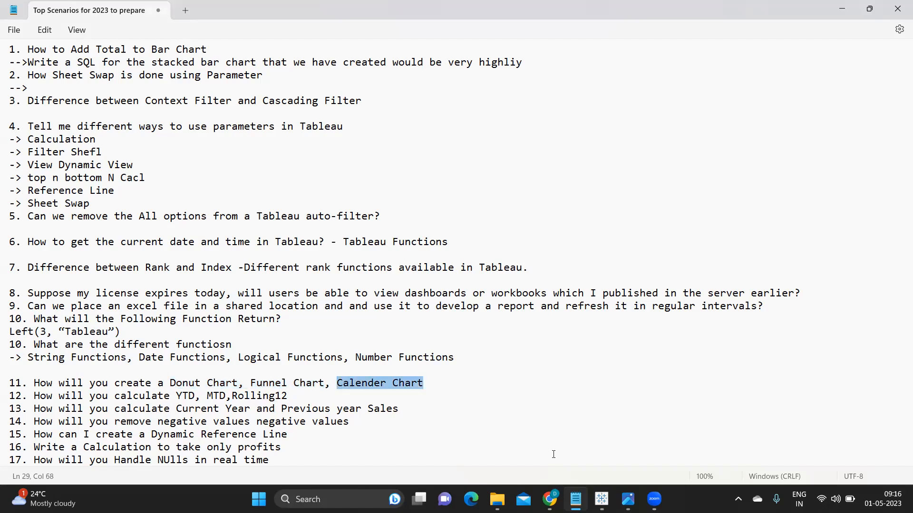
left_click_drag(423, 381, 138, 381)
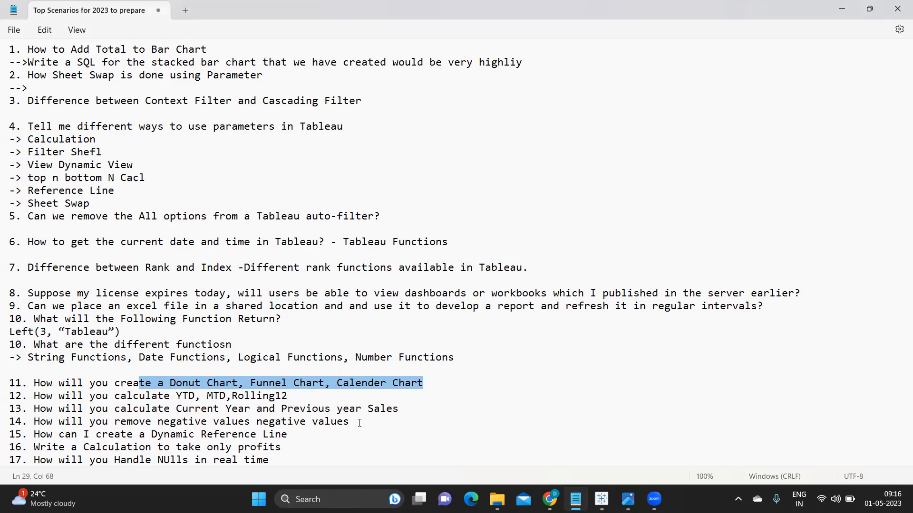
left_click(437, 379)
left_click_drag(423, 383, 167, 386)
scroll(168, 387, "down", 1)
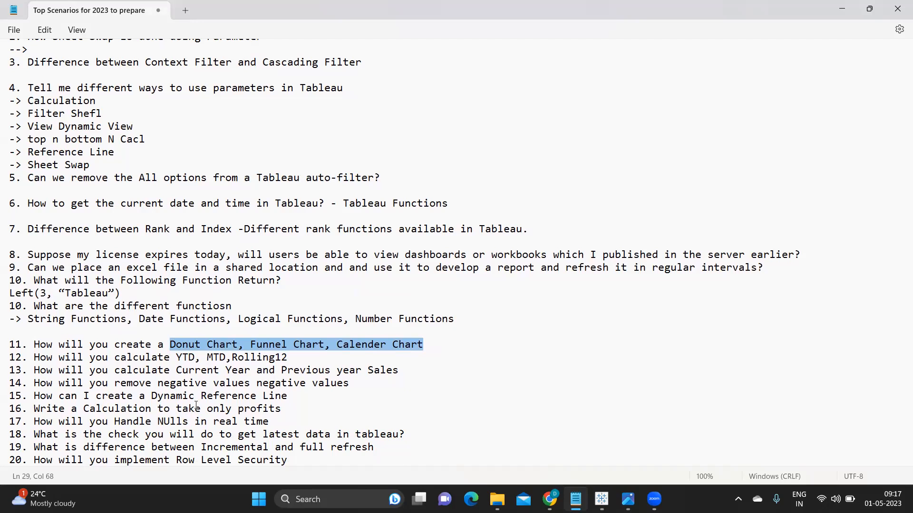
left_click(428, 345)
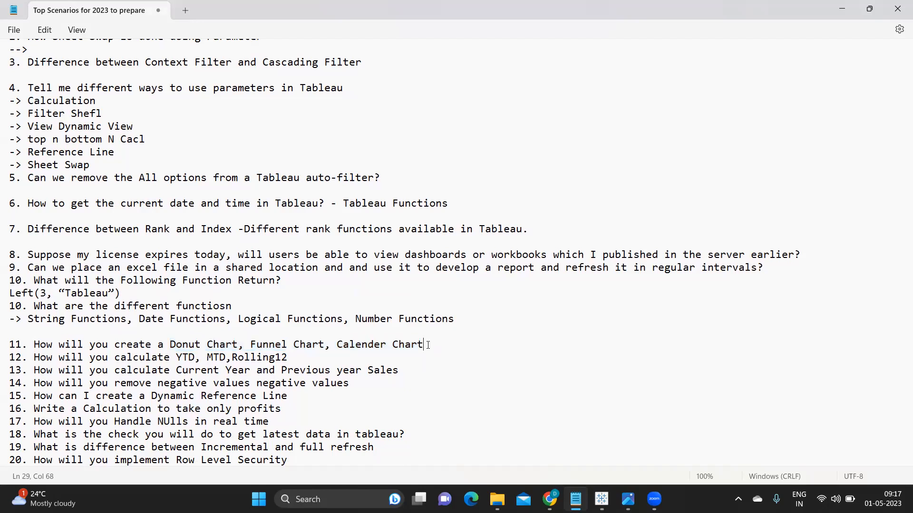
triple_click(238, 338)
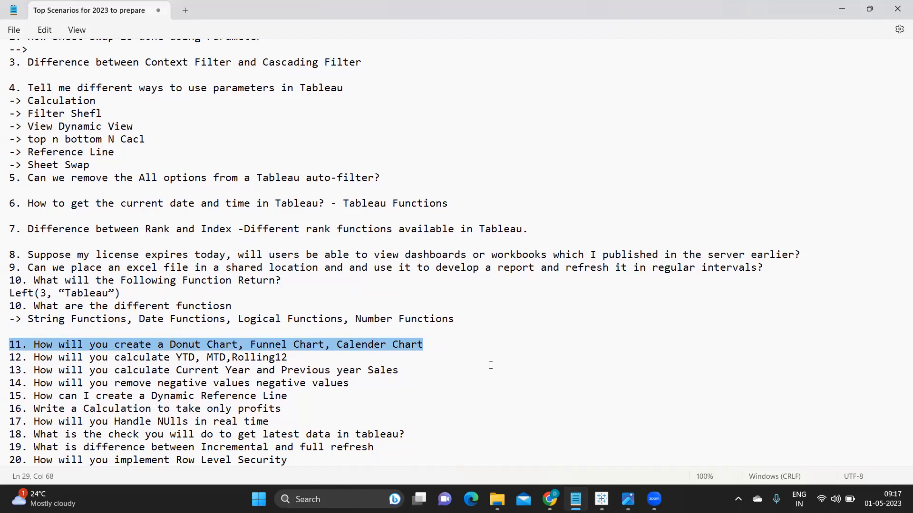
left_click(424, 343)
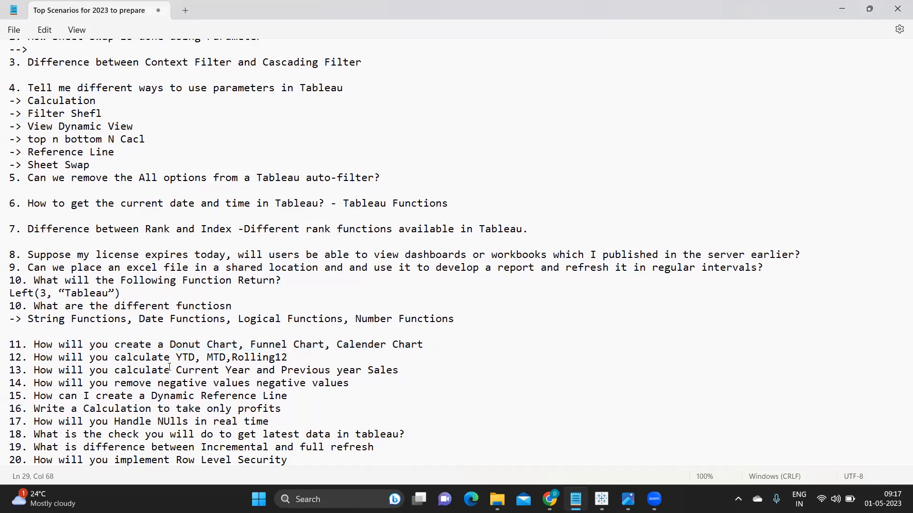
- Highlight "YTD, MTD,Rolling12" in question 12 and insert a blank line between questions 11 and 12
left_click_drag(175, 358, 301, 359)
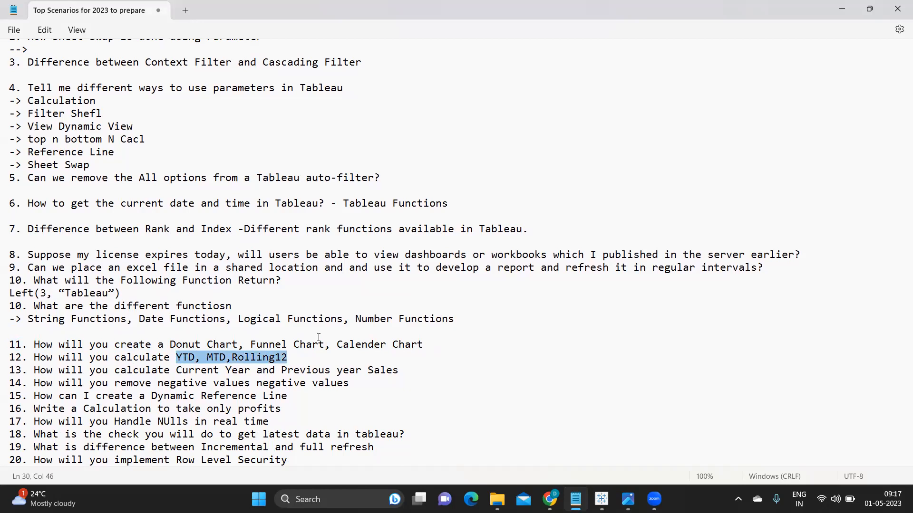
left_click(440, 345)
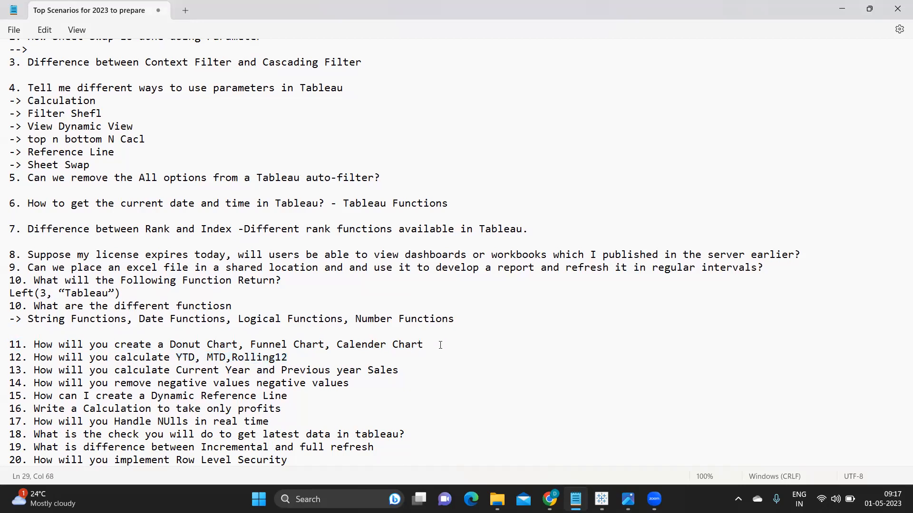
key("Return")
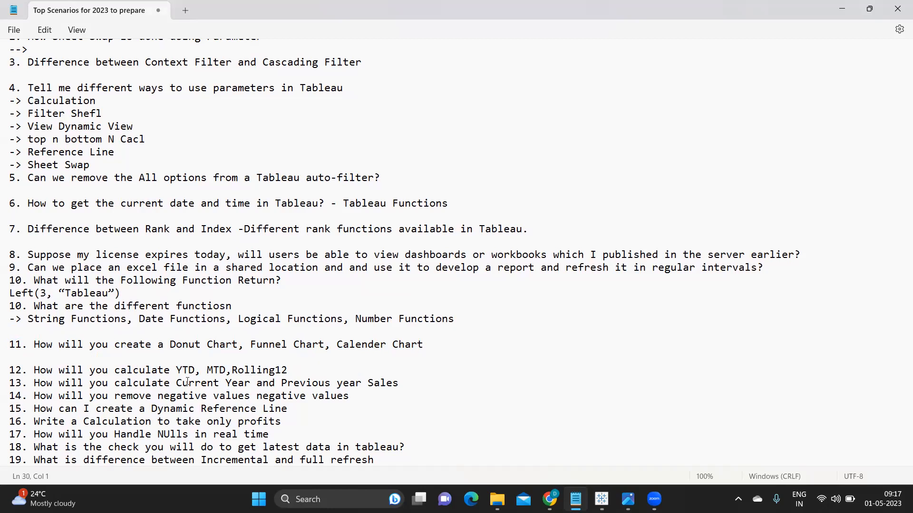
- Highlight "YTD, MTD,Rolling12" in question 12, then "Current Year and Previous year Sales" in question 13
left_click_drag(174, 370, 308, 368)
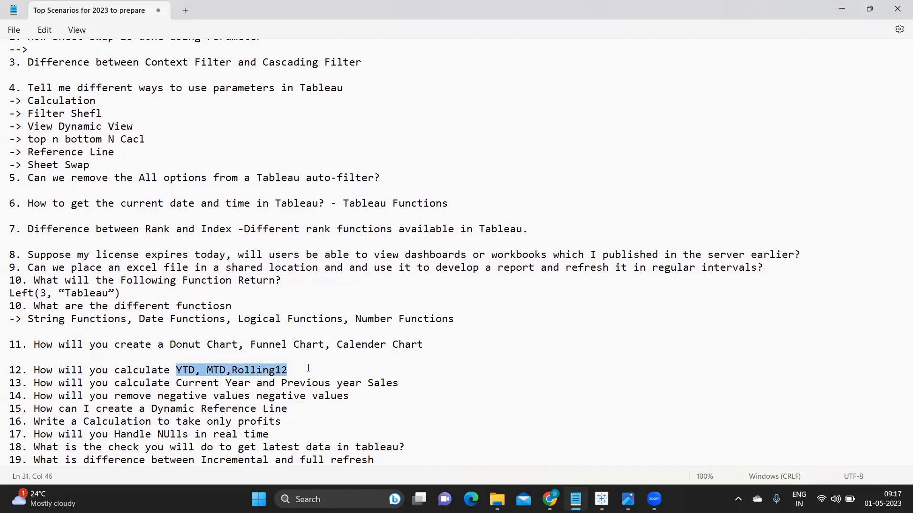
scroll(308, 369, "down", 1)
double_click(193, 371)
left_click_drag(239, 371, 417, 369)
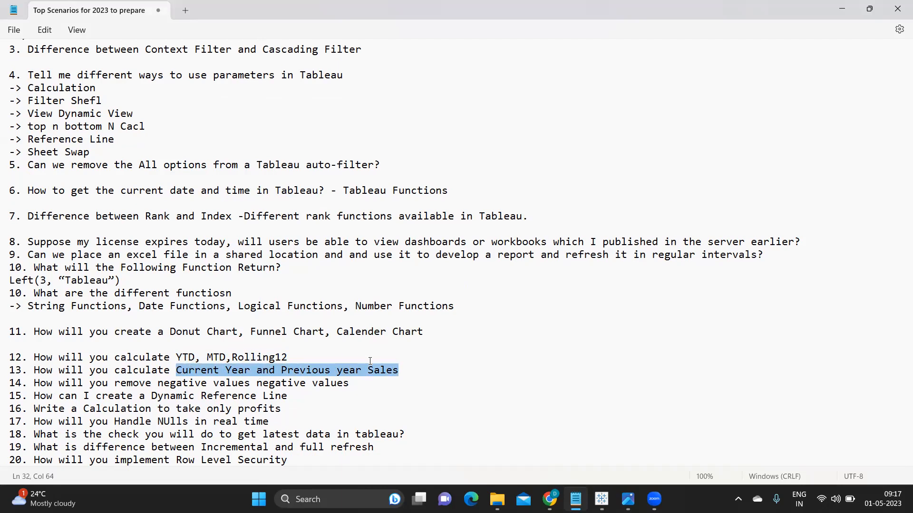
left_click(409, 371)
- Highlight questions 12 and 13 together, then the wording of question 13 and the block back up to the Left function line, and clear the highlight
left_click_drag(402, 371, 5, 358)
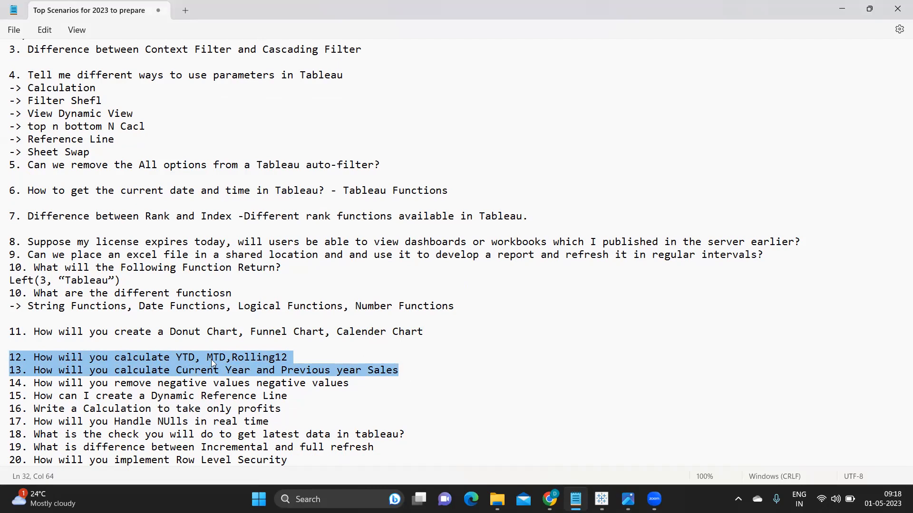
left_click(186, 358)
left_click_drag(189, 371, 420, 365)
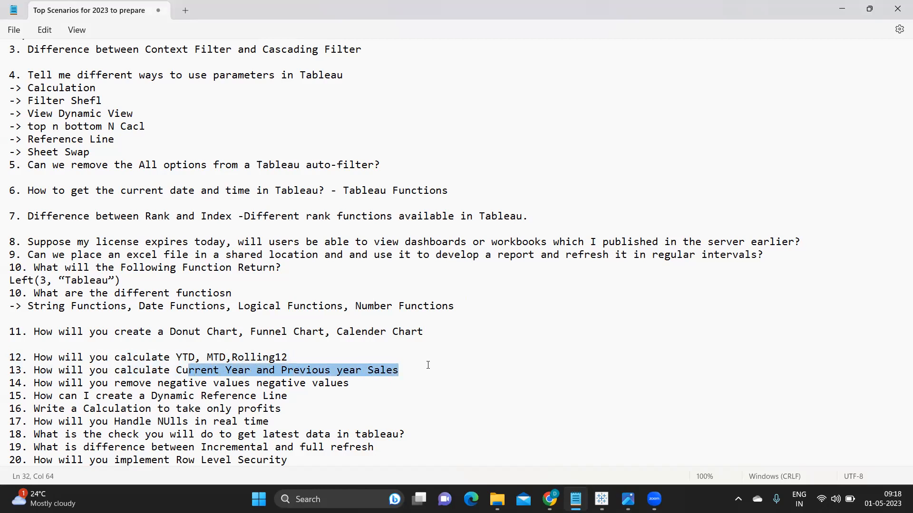
left_click(428, 365)
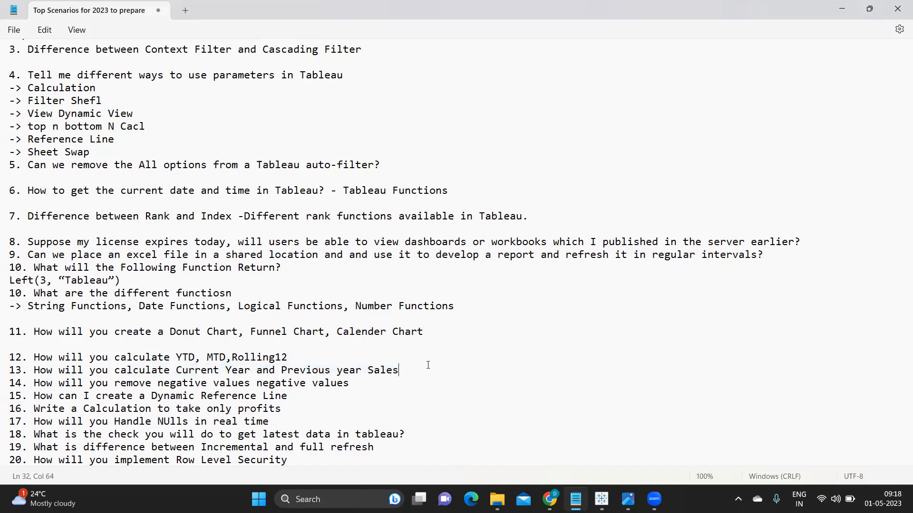
left_click_drag(428, 365, 7, 280)
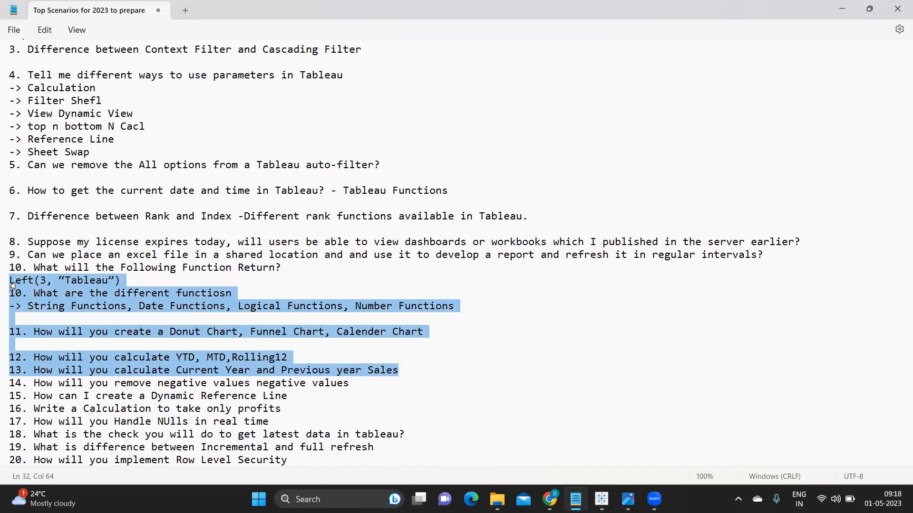
left_click(258, 370)
- Highlight question 14 and append "- abs-> Create a Filter to remove -ve values from Profit" to its line
left_click_drag(32, 384, 373, 385)
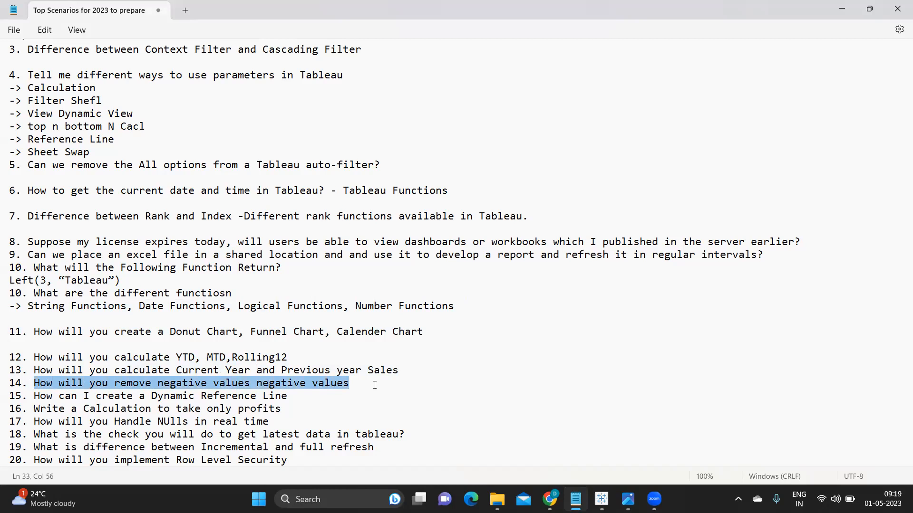
left_click(369, 385)
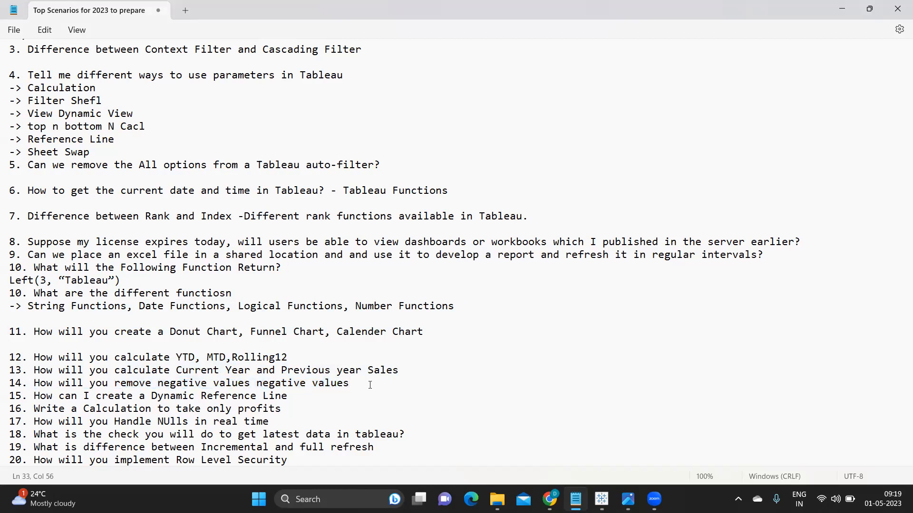
type("- abs")
type("->")
type("Wr")
key("BackSpace")
key("BackSpace")
type("Create a Filter to remove -ve values for")
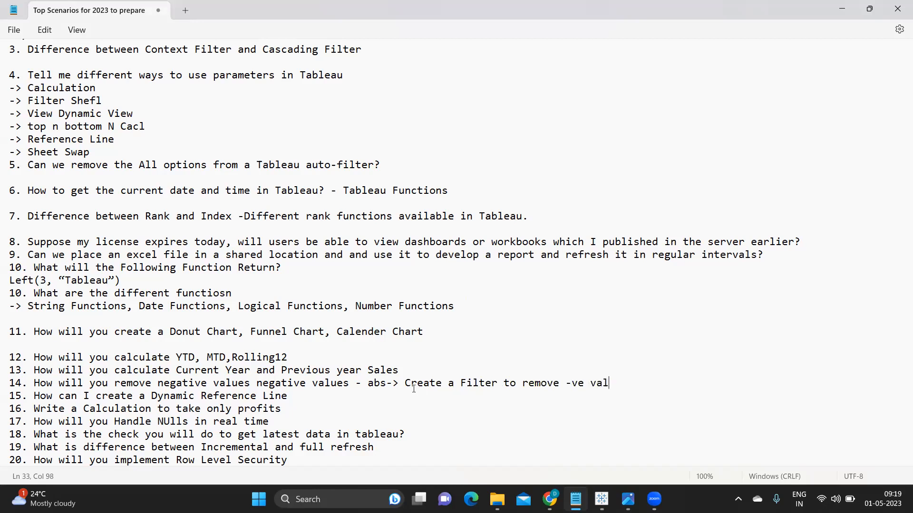
key("BackSpace")
key("BackSpace")
type("rom Profit")
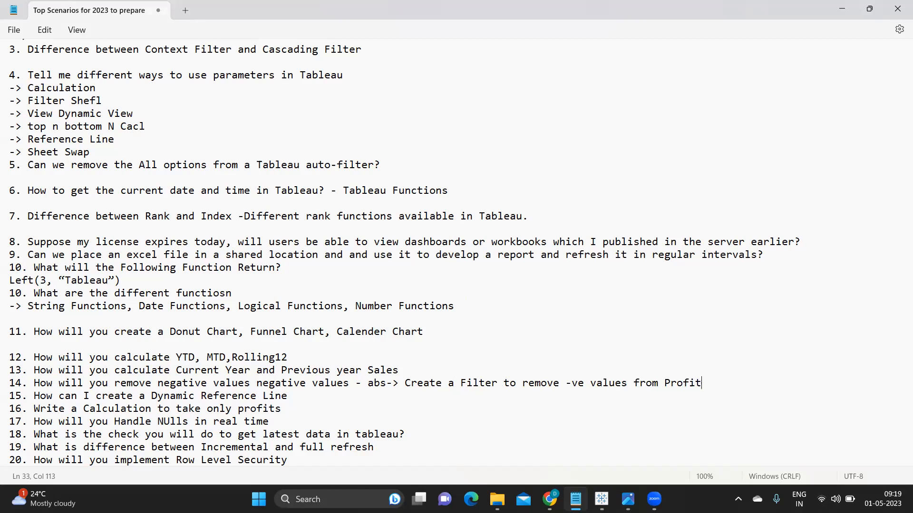
- Highlight the new filter note in question 14, then switch to Tableau and return from the start page to Sheet 4
left_click_drag(409, 389, 702, 386)
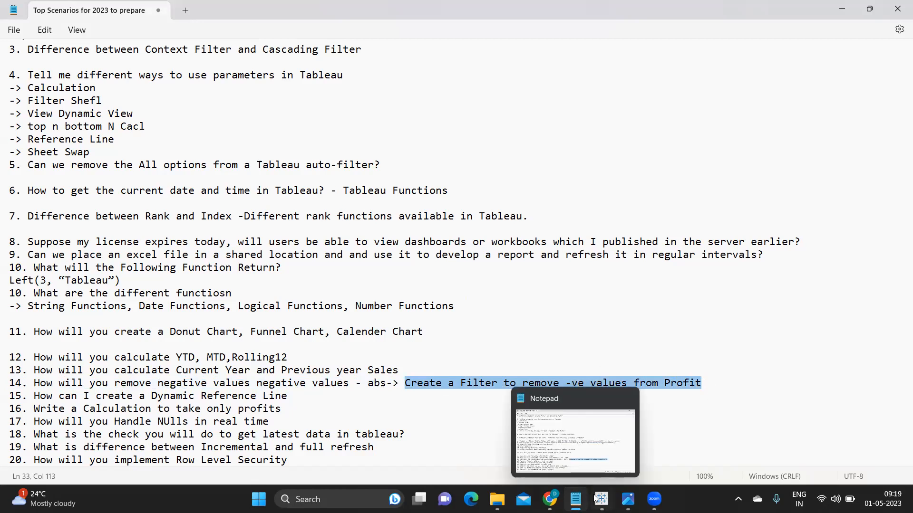
mouse_move(601, 499)
left_click(606, 461)
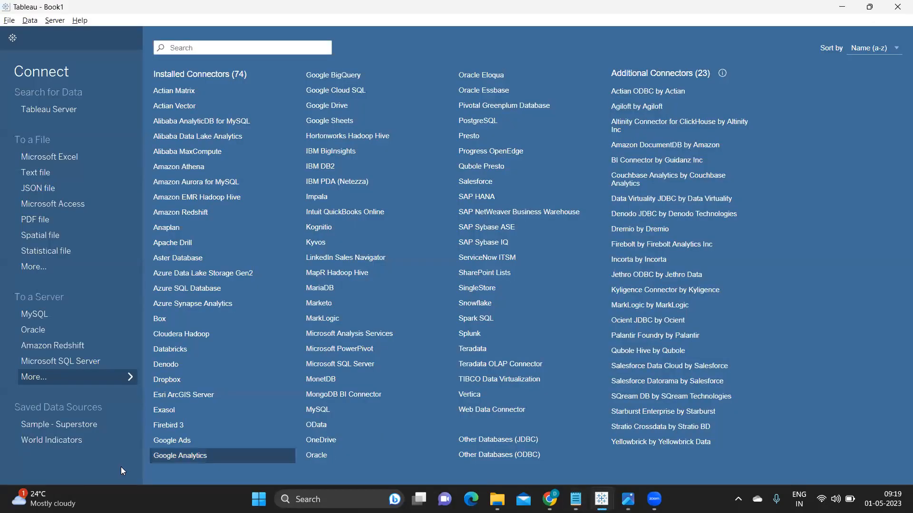
left_click(61, 377)
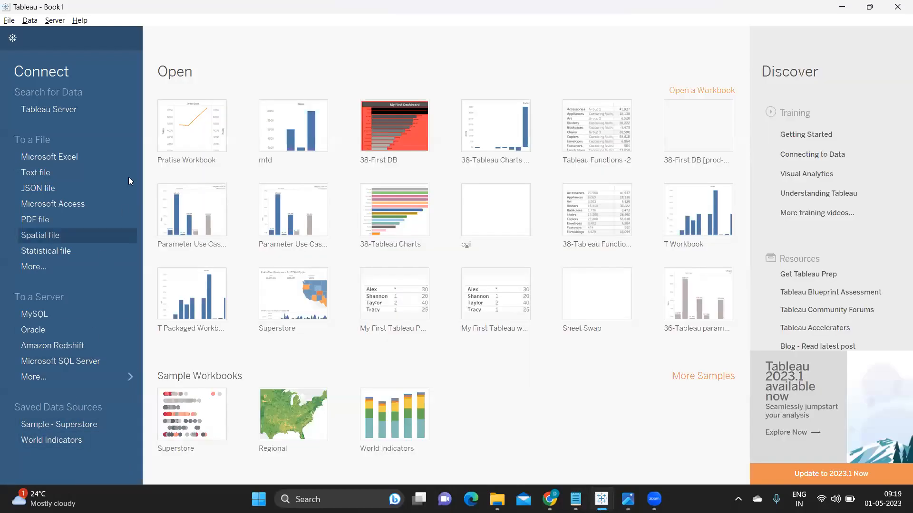
left_click(12, 39)
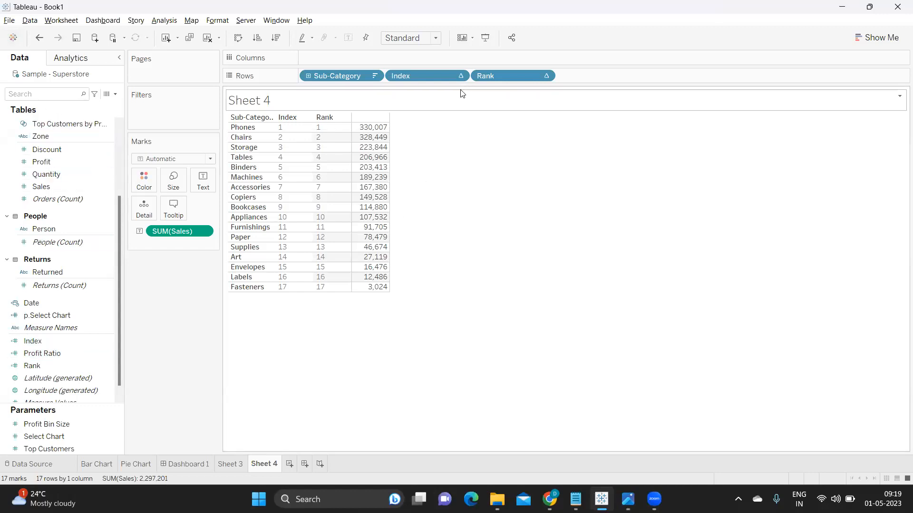
- Remove Rank from the rows and SUM(Sales) from the marks of Sheet 4
left_click_drag(491, 77, 505, 124)
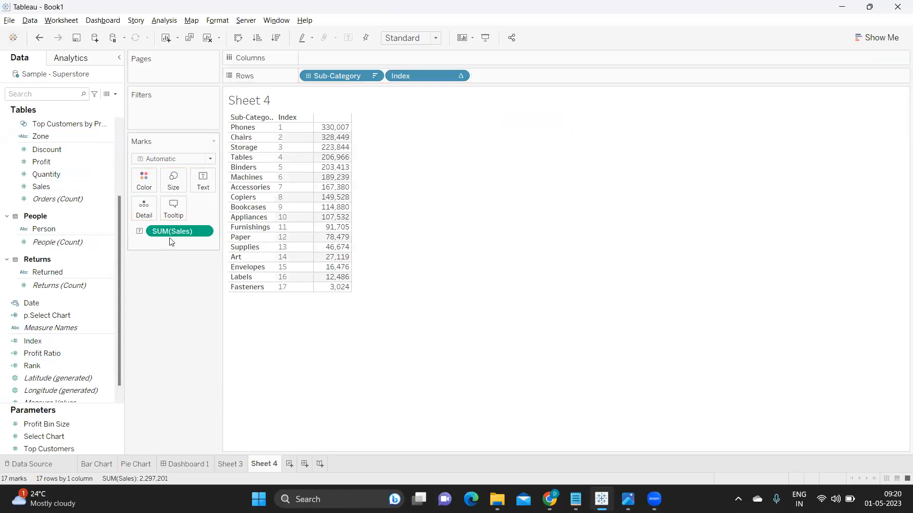
left_click_drag(173, 233, 174, 281)
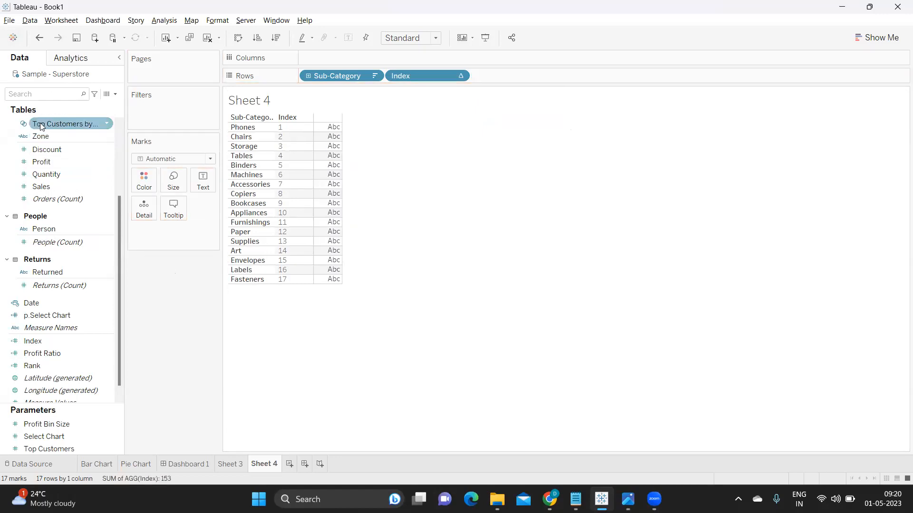
- Find the Profit field, show it as the table's text values, and sort the sub-categories in descending order
left_click(50, 94)
type("pr")
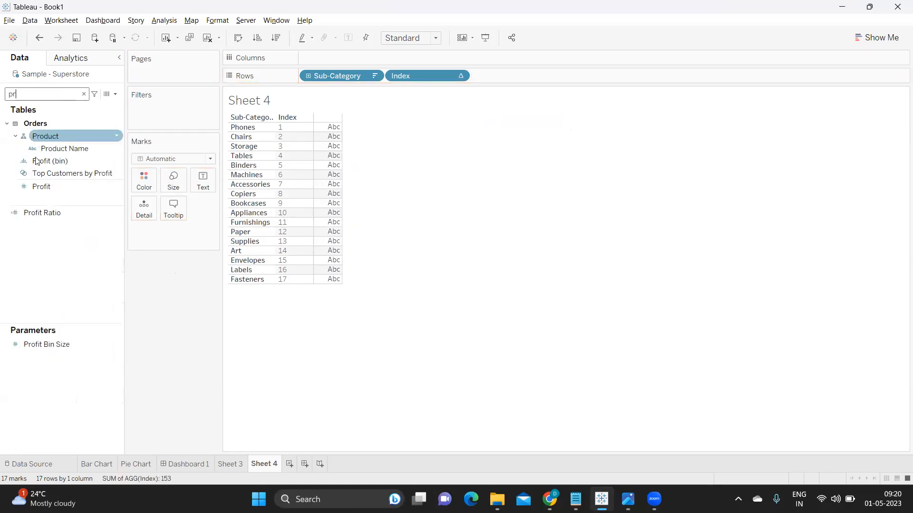
left_click_drag(42, 188, 202, 183)
mouse_move(329, 162)
mouse_move(350, 251)
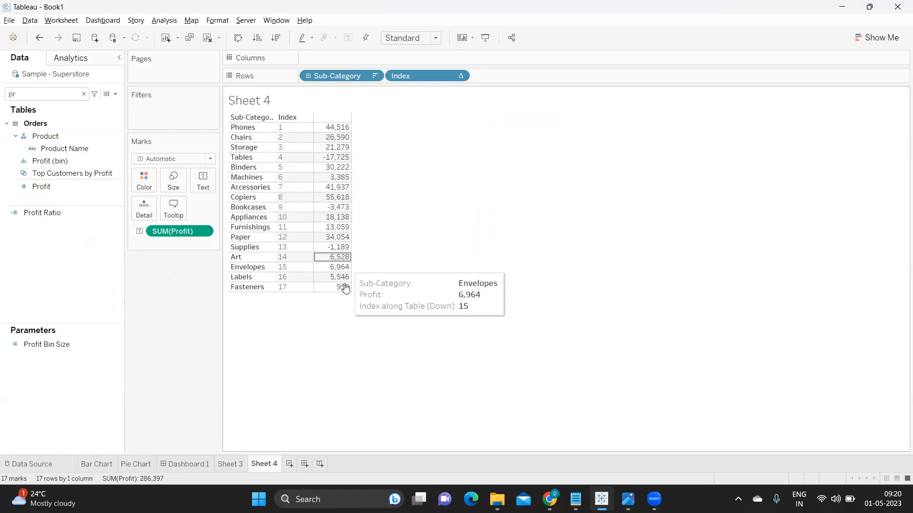
left_click(276, 38)
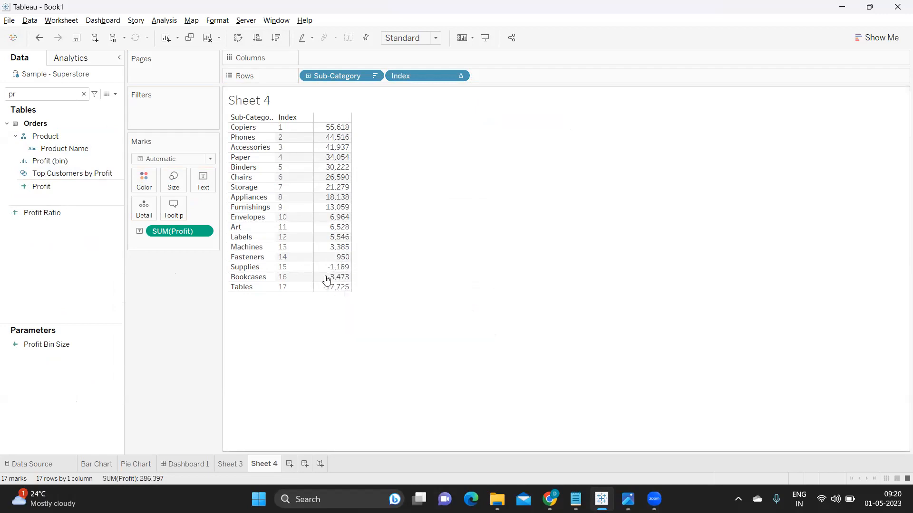
- Start a new calculated field with the expression SUM([Profit])> 0 THEN "True" ELSE "False"
left_click(115, 94)
left_click(95, 105)
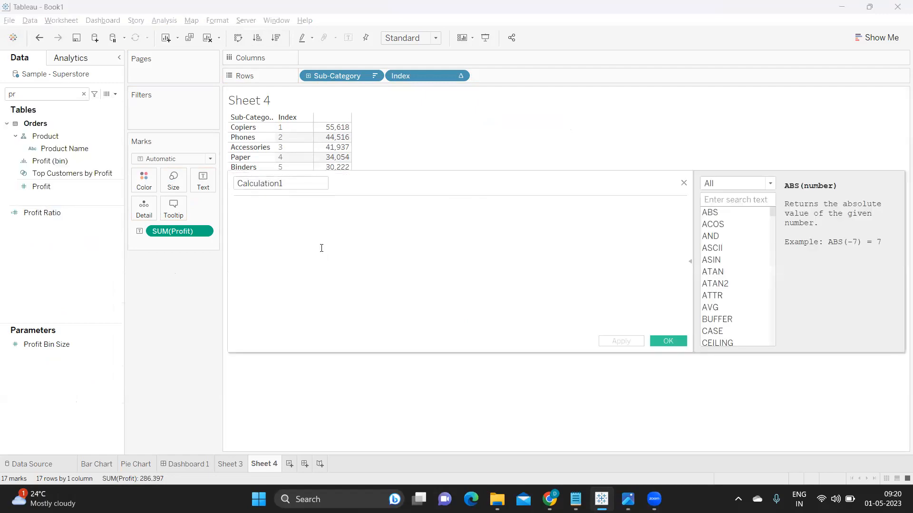
type("sum")
key("Return")
type("prof")
key("Return")
type("> 0 th")
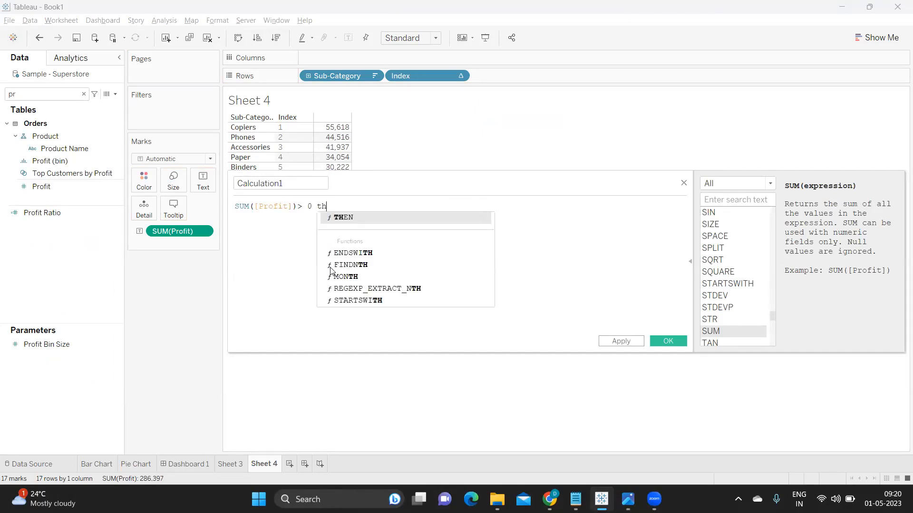
key("Return")
type("\"")
key("BackSpace")
type("T")
key("BackSpace")
type("\"")
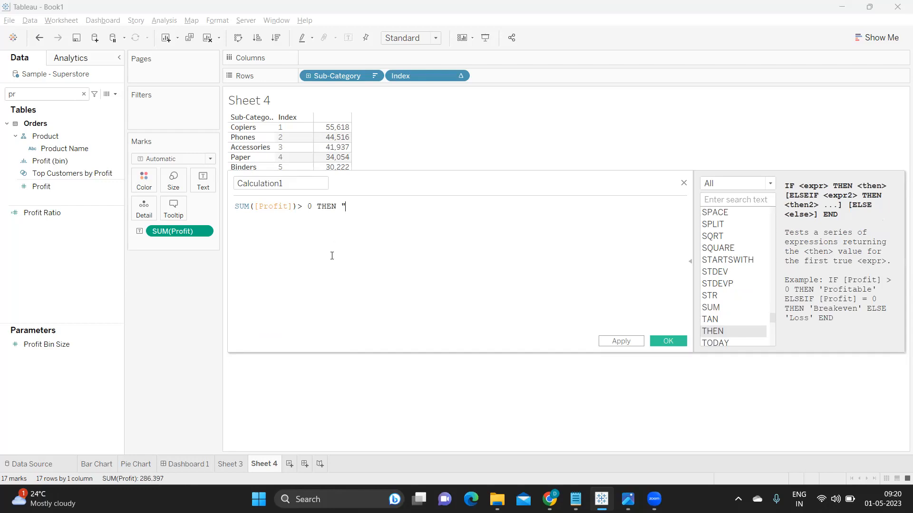
type("True\" ELSE ")
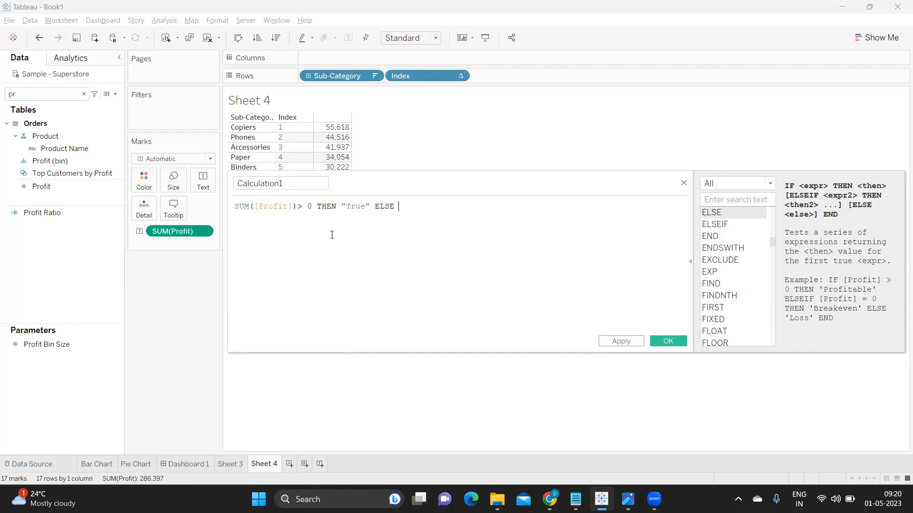
type("\"False\"")
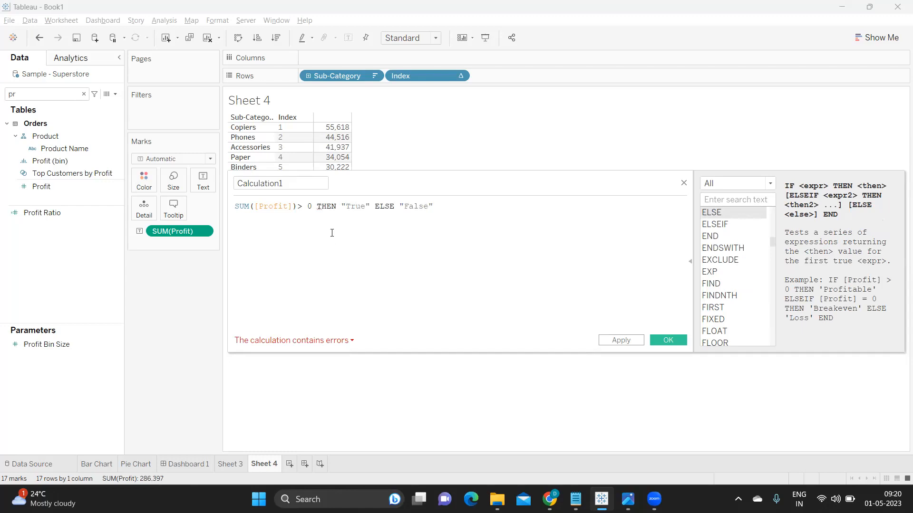
- Complete the calculation by adding IF on a line above the SUM expression and END after "False", and save the field
left_click(235, 206)
key("Return")
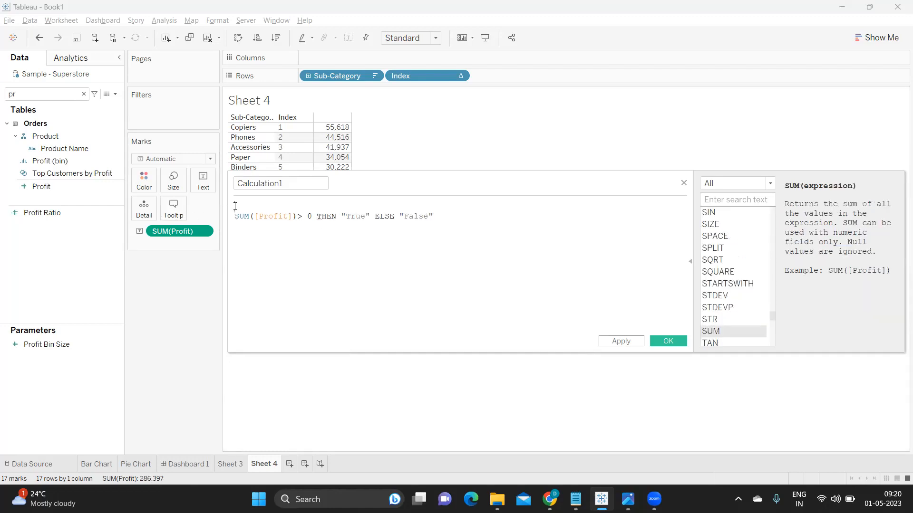
type("if")
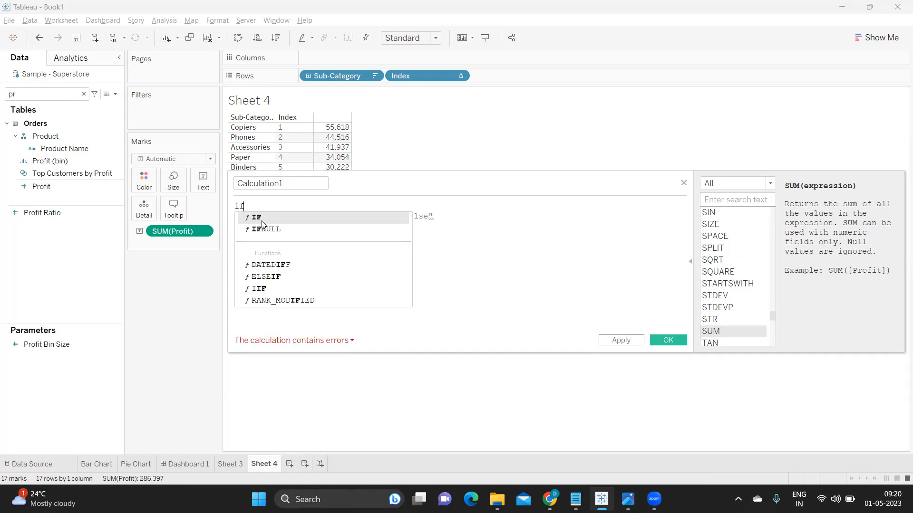
key("Return")
type("end")
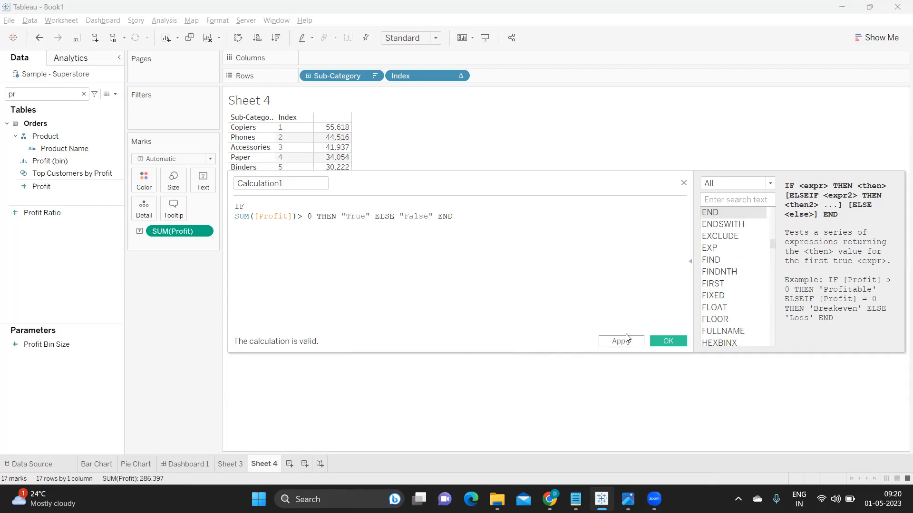
left_click(621, 341)
left_click(657, 341)
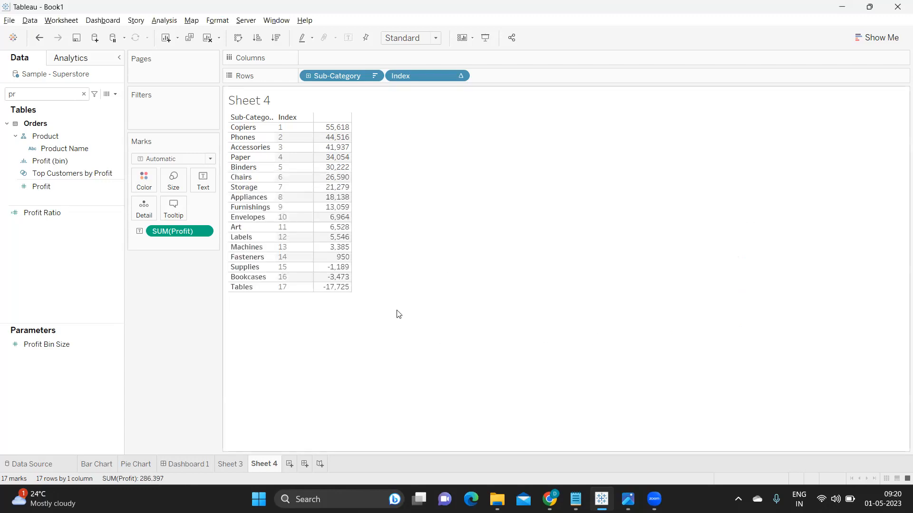
- Find Calculation1 and filter the sheet by it, keeping only the True value
left_click(86, 93)
type("ca")
left_click_drag(30, 205, 131, 119)
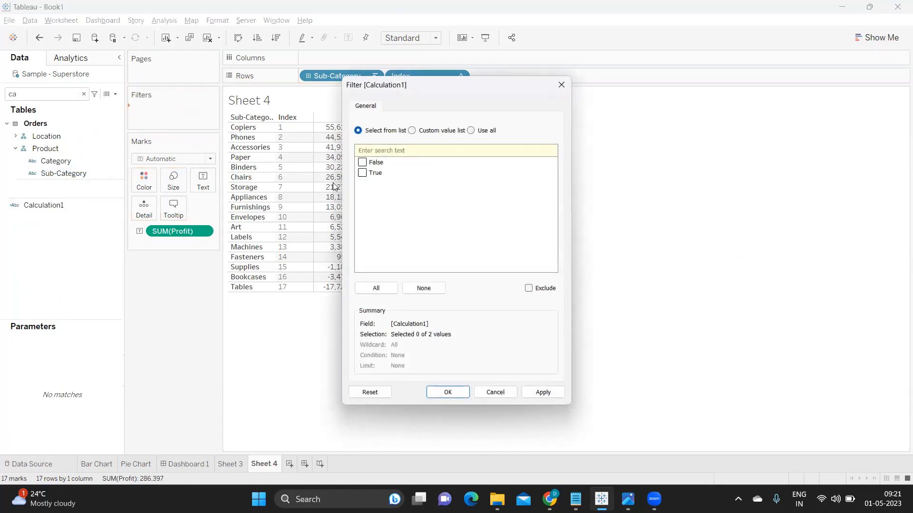
left_click(364, 173)
left_click(544, 393)
left_click(437, 392)
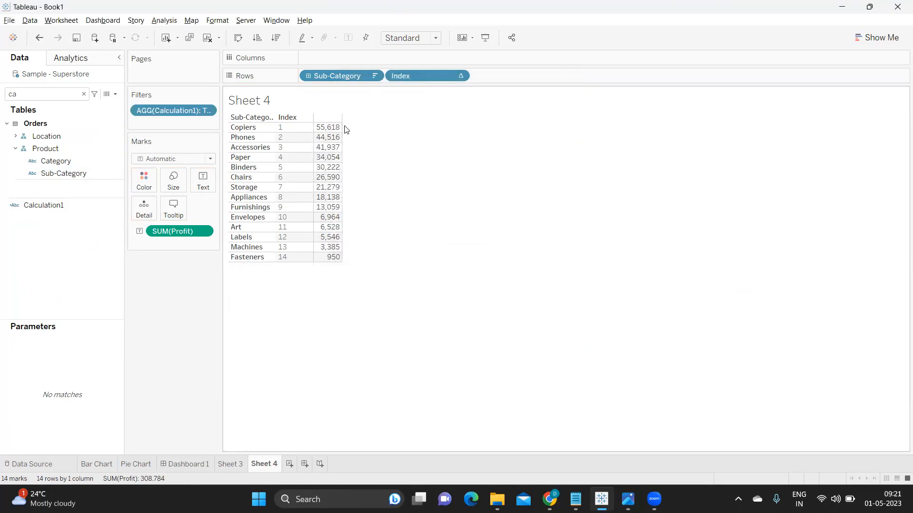
- Switch back to Notepad, highlight question 15 about the Dynamic Reference Line, and clear the highlight
key("alt+Tab")
left_click(535, 383)
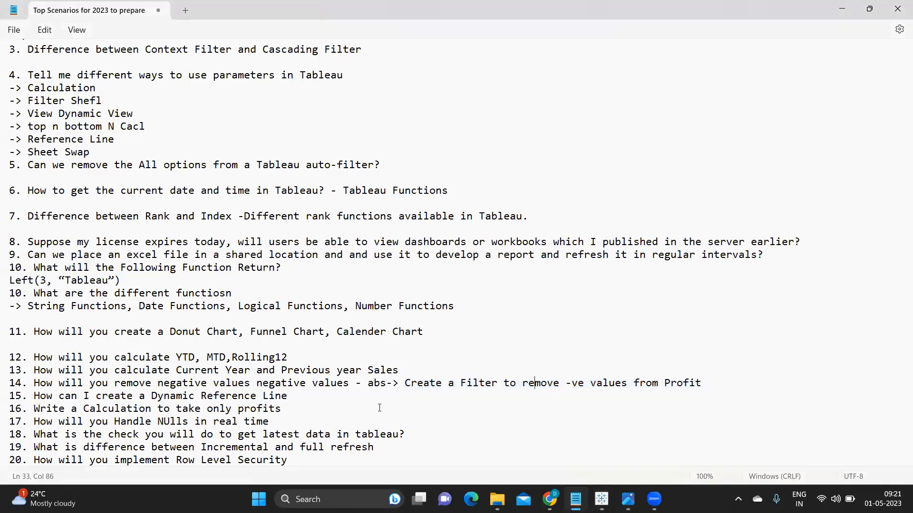
left_click_drag(732, 385, 293, 401)
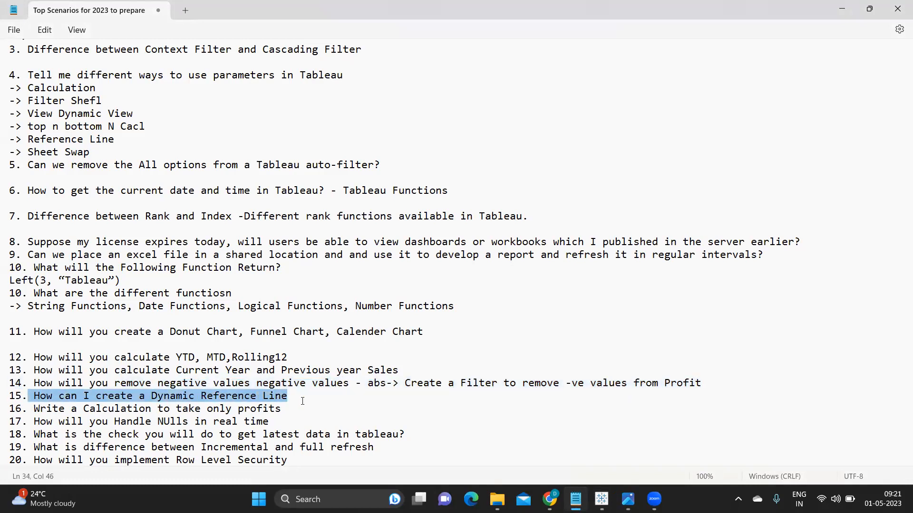
left_click(308, 394)
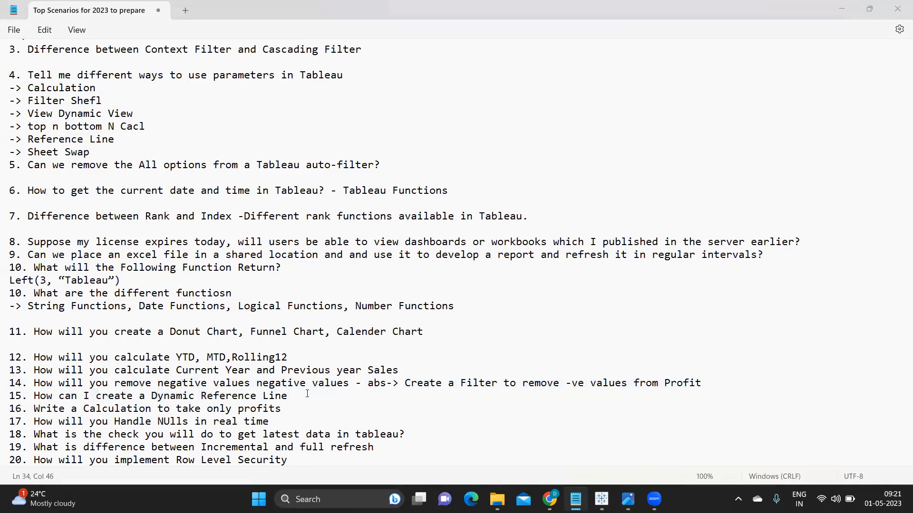
- Switch to Tableau, open the Bar Chart sheet, and set the Select Chart parameter to Bar Chart
key("alt+Tab")
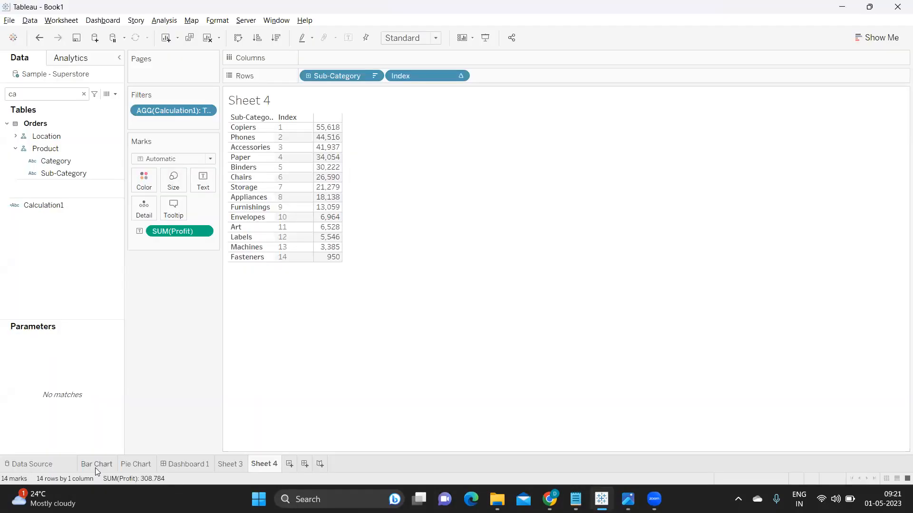
left_click(97, 465)
left_click(126, 465)
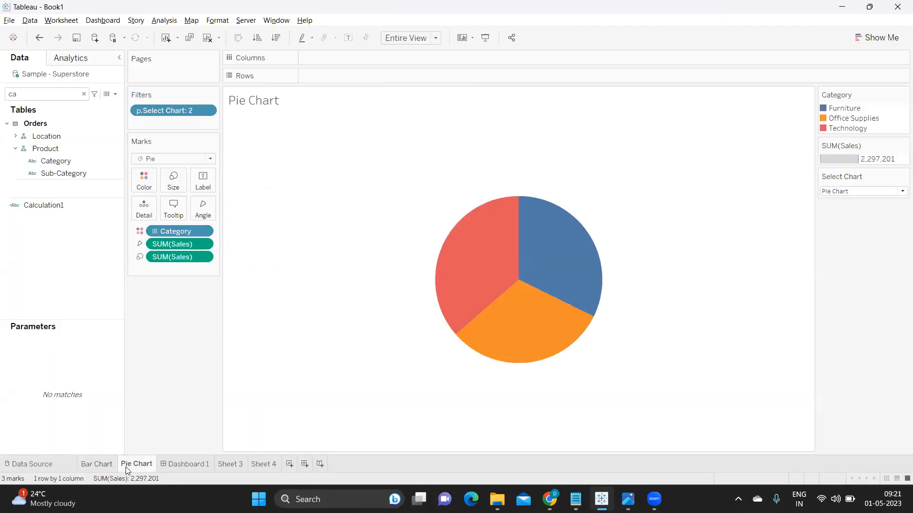
left_click(95, 465)
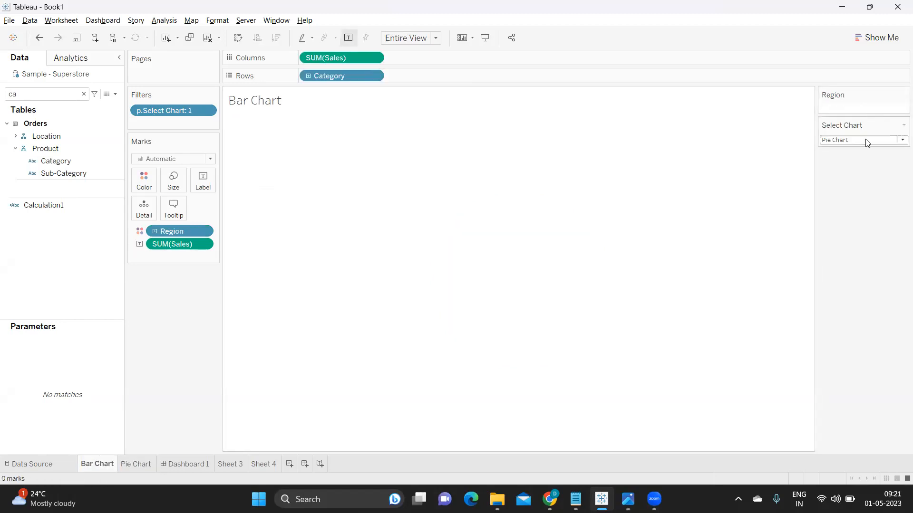
left_click(885, 140)
left_click(846, 150)
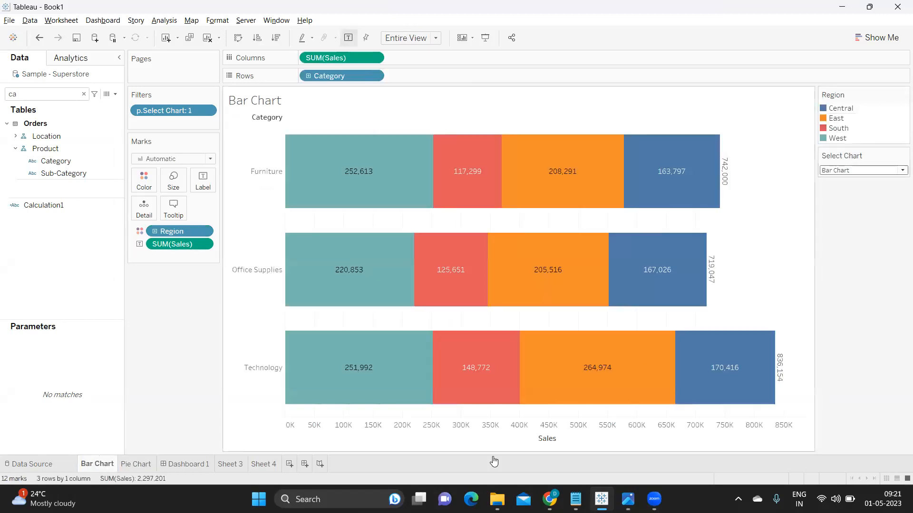
- Add a reference line to the Sales axis scoped to the entire table, using a new parameter with default settings as its value
right_click(480, 437)
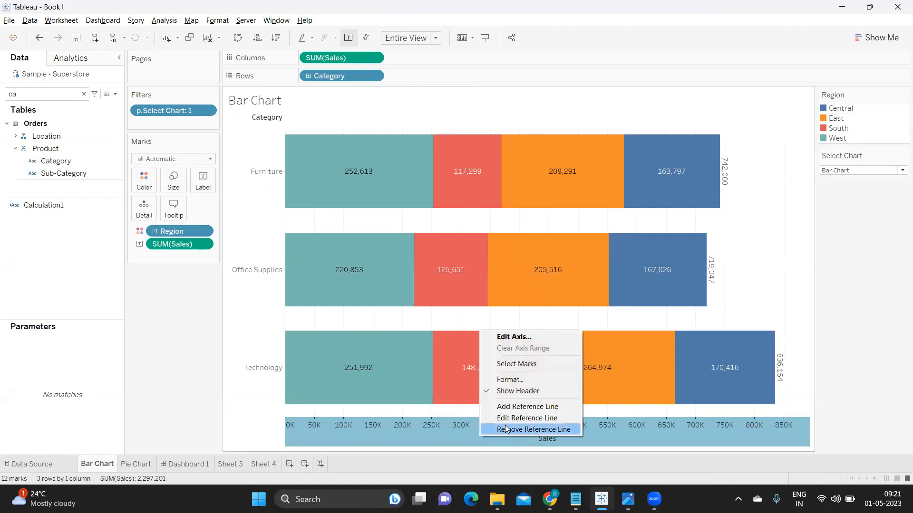
left_click(509, 408)
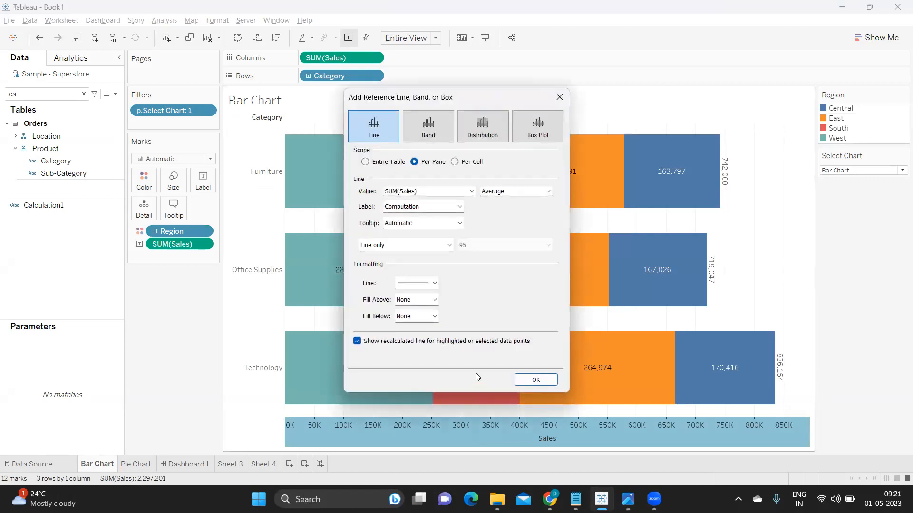
left_click(365, 162)
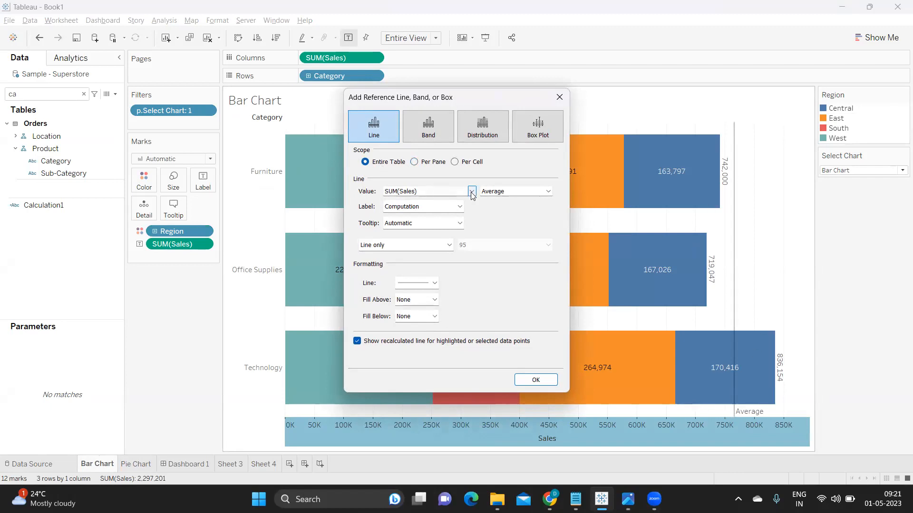
left_click(429, 192)
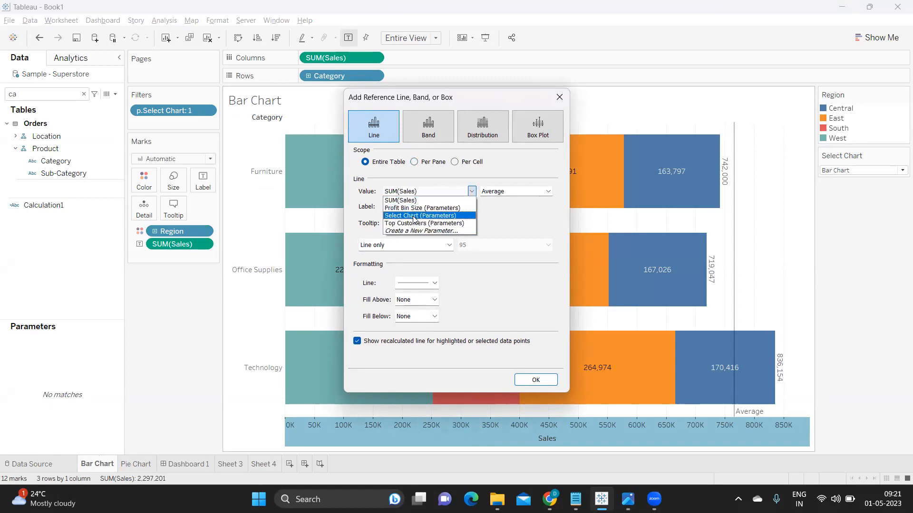
left_click(416, 231)
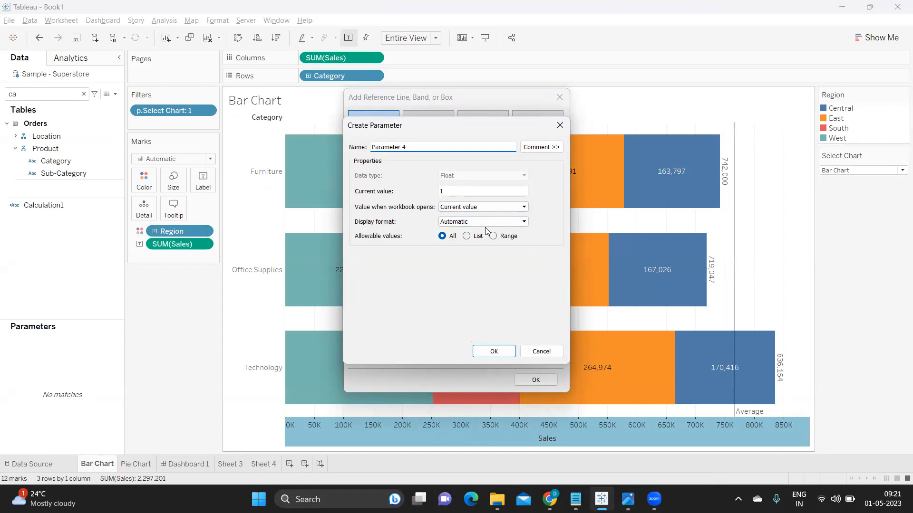
left_click(489, 352)
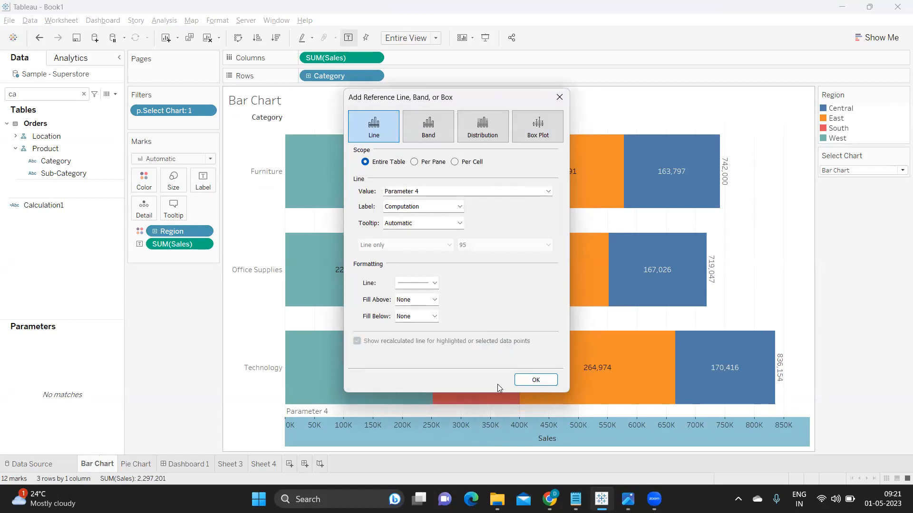
- Label the reference line with its value and apply the line to the chart
left_click(429, 209)
left_click(430, 223)
left_click(537, 379)
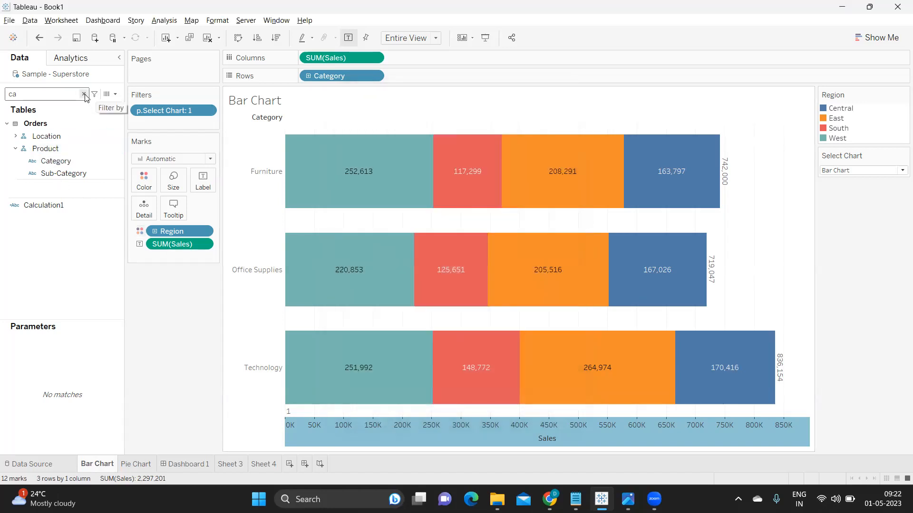
- Clear the data pane search, show the Parameter 4 control, and set its value to 7,42,000
left_click(84, 94)
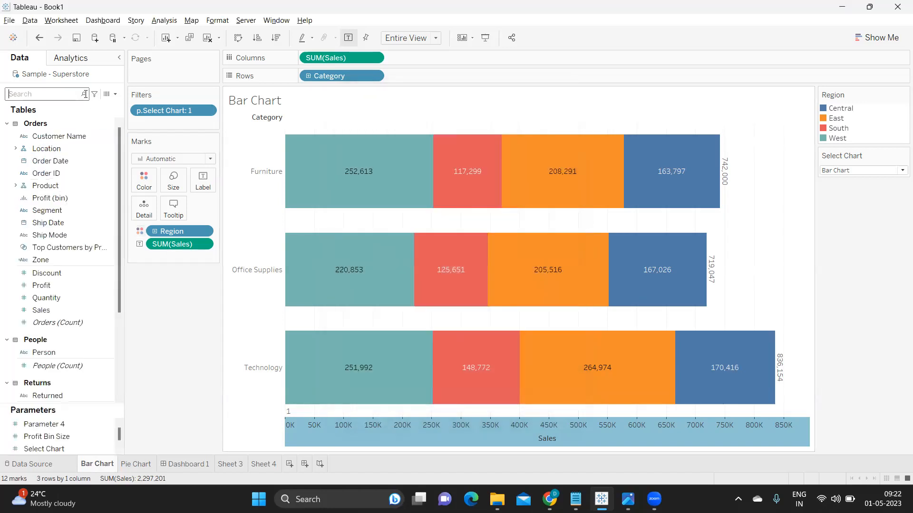
left_click(107, 424)
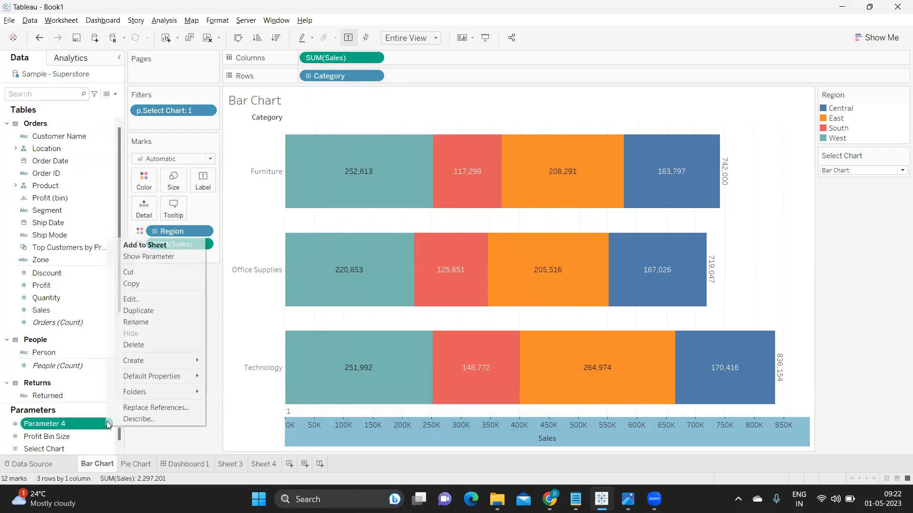
left_click(151, 257)
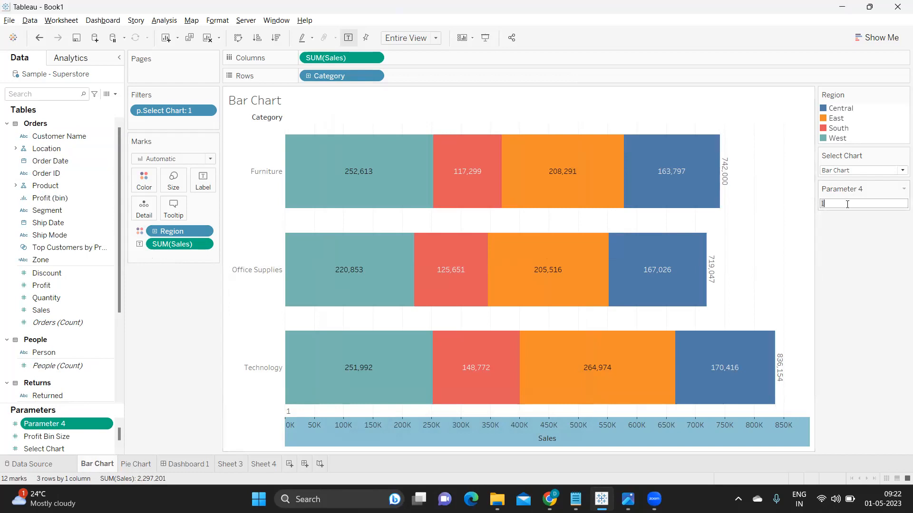
type("7,4")
type("2,000")
key("Return")
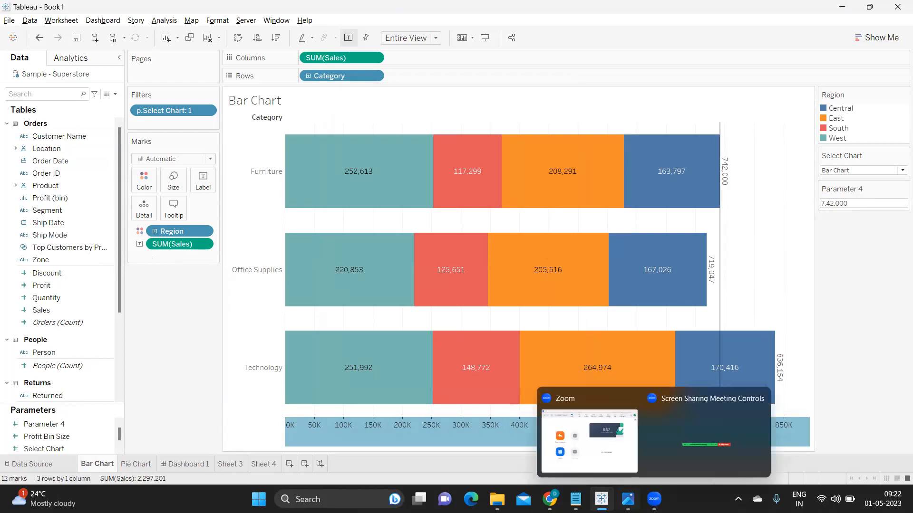
- Switch to Notepad and highlight question 16 on taking only profits, comparing it with the filter note in question 14
left_click(576, 499)
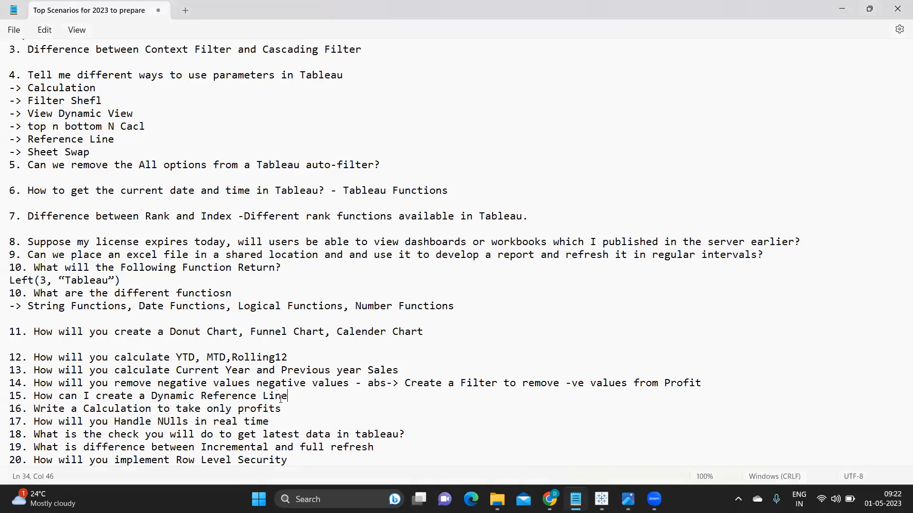
left_click_drag(30, 407, 346, 409)
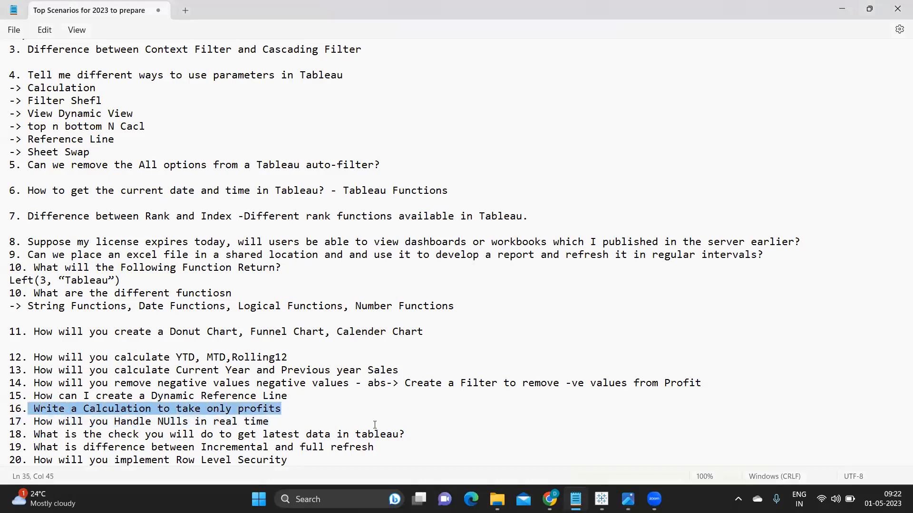
left_click_drag(400, 383, 723, 380)
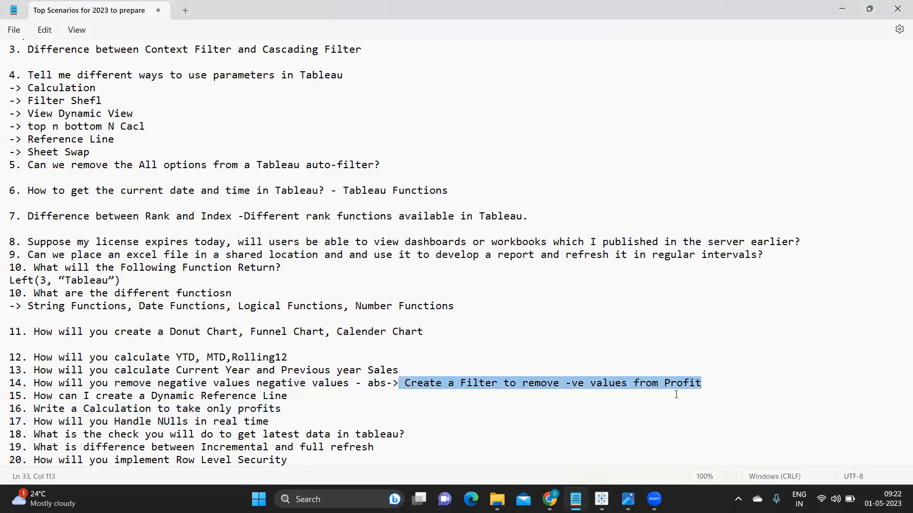
left_click_drag(288, 411, 4, 411)
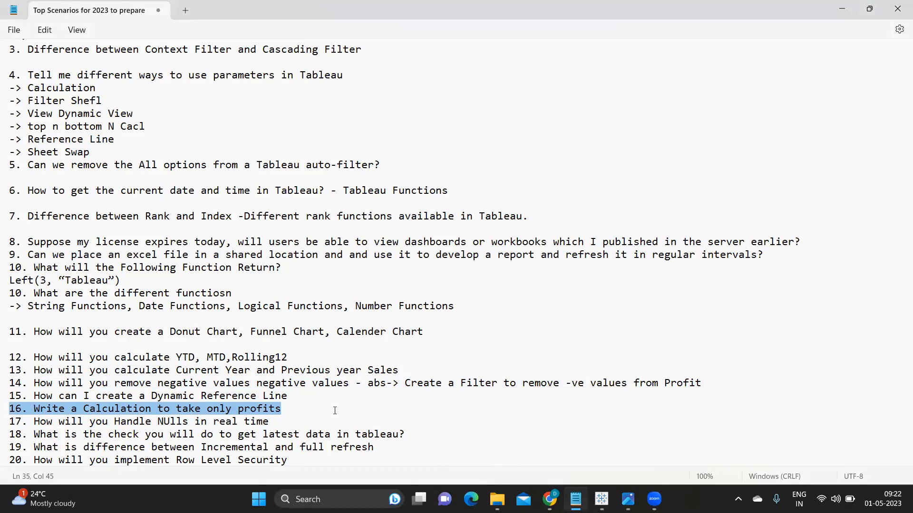
- Append "---> Consider only +ve profits while calculating total profits" to question 16 and add a blank line below it
left_click(313, 406)
type("---")
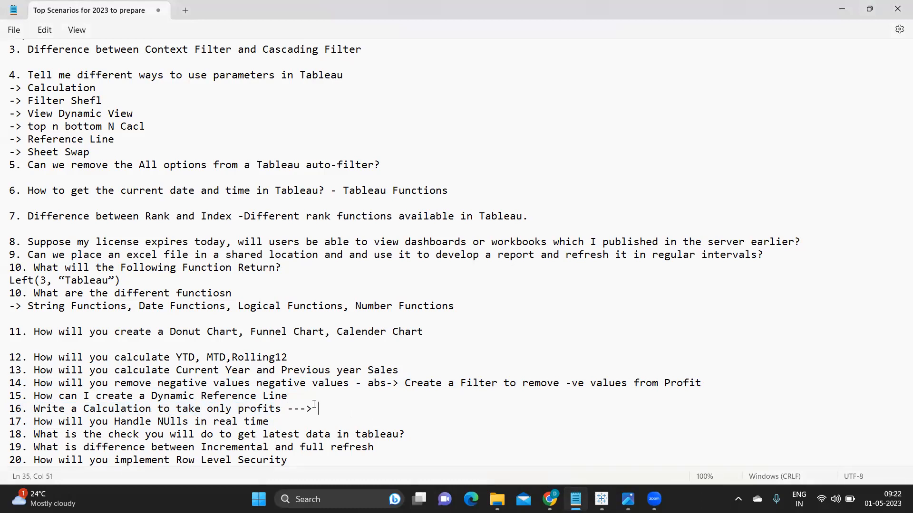
type("> Consider only +ve")
key("BackSpace")
key("BackSpace")
type("e profits while ")
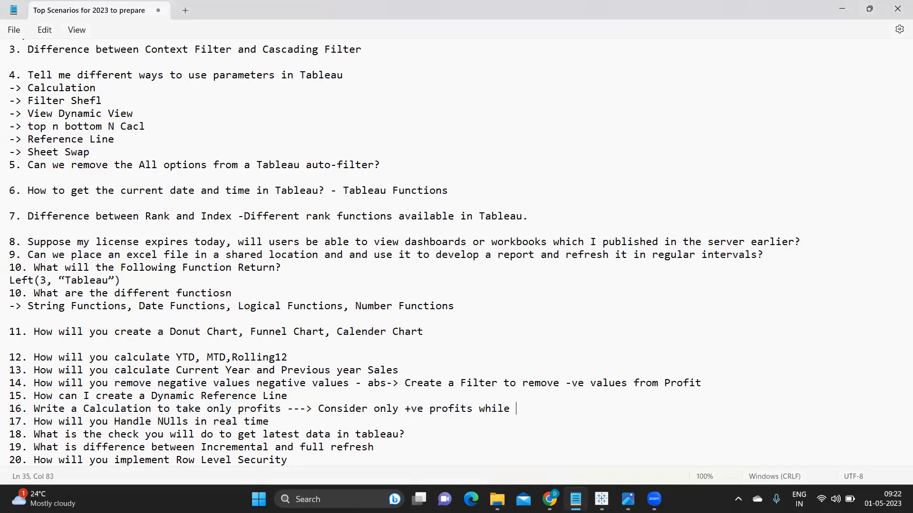
type("calculating total profits")
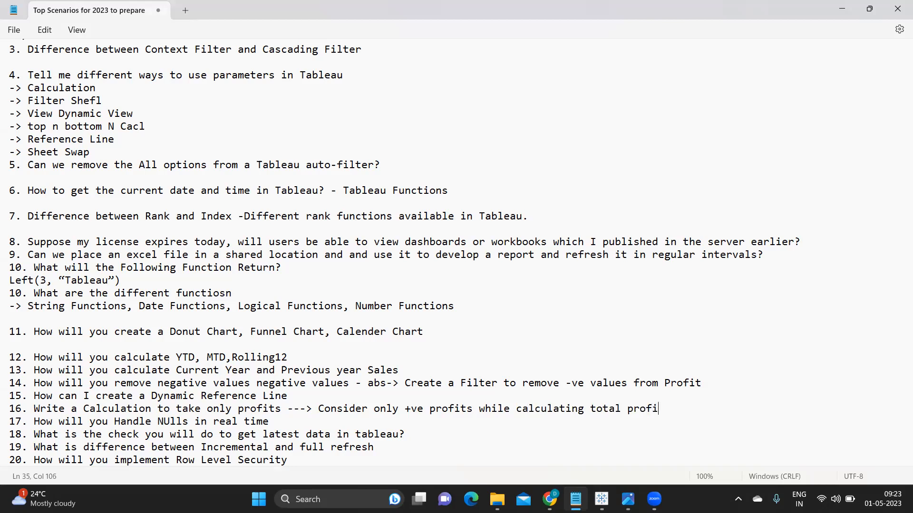
key("Return")
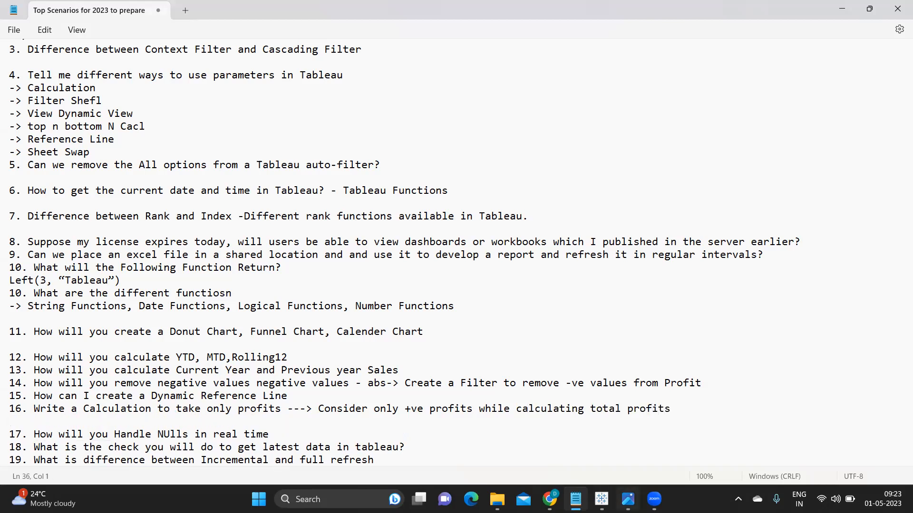
- Switch to Tableau and start a new calculated field with the expression IF [Profit] > 0 THEN [Profit] ELSE 0 END
mouse_move(601, 499)
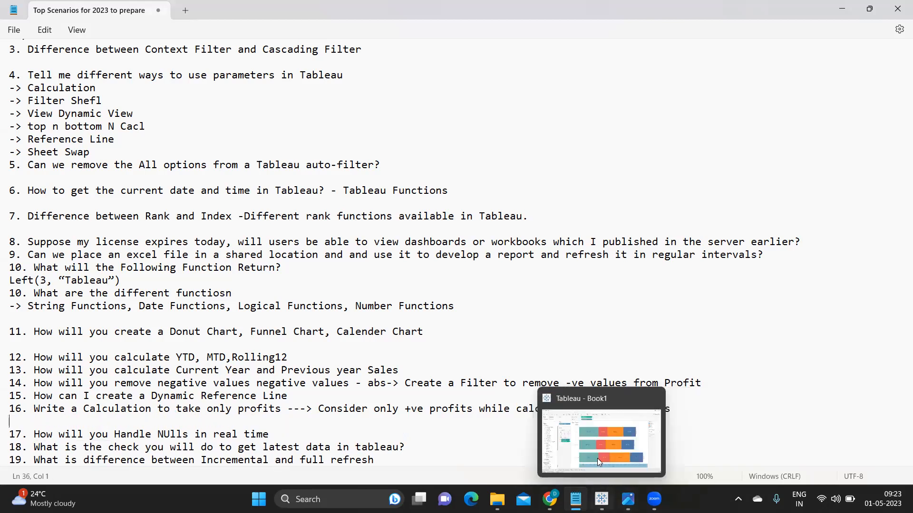
left_click(598, 460)
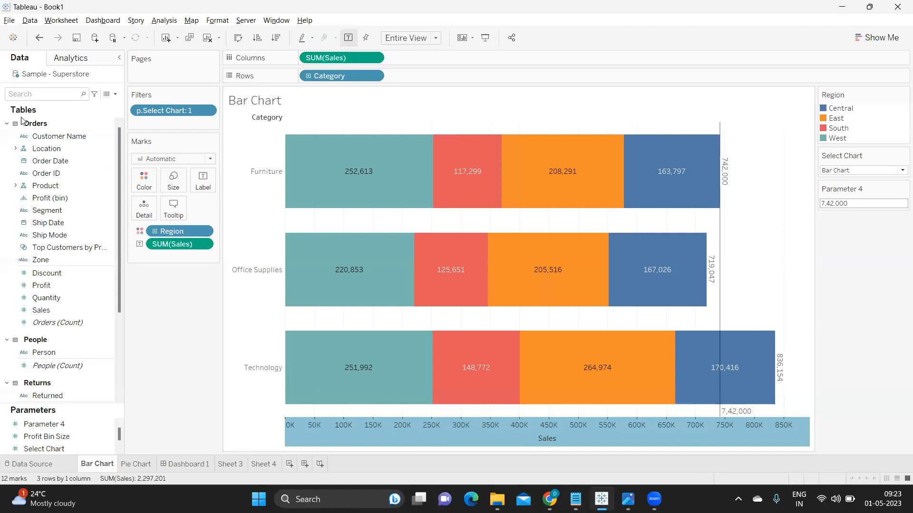
left_click(115, 94)
left_click(112, 103)
left_click(269, 230)
type("IF prof")
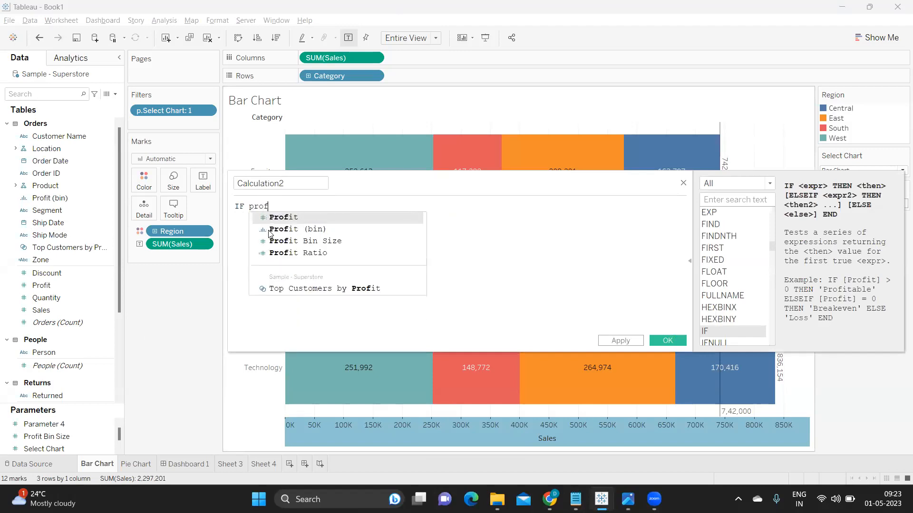
key("Return")
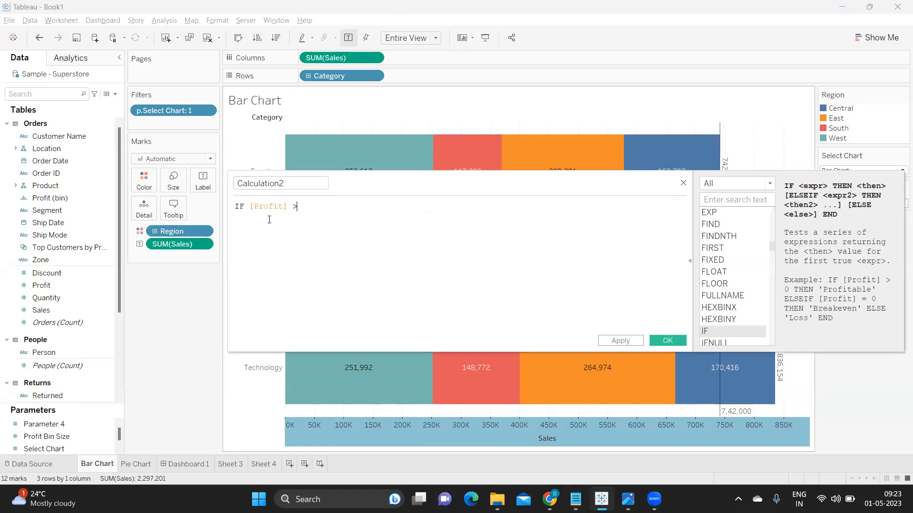
type("> 0 THEN")
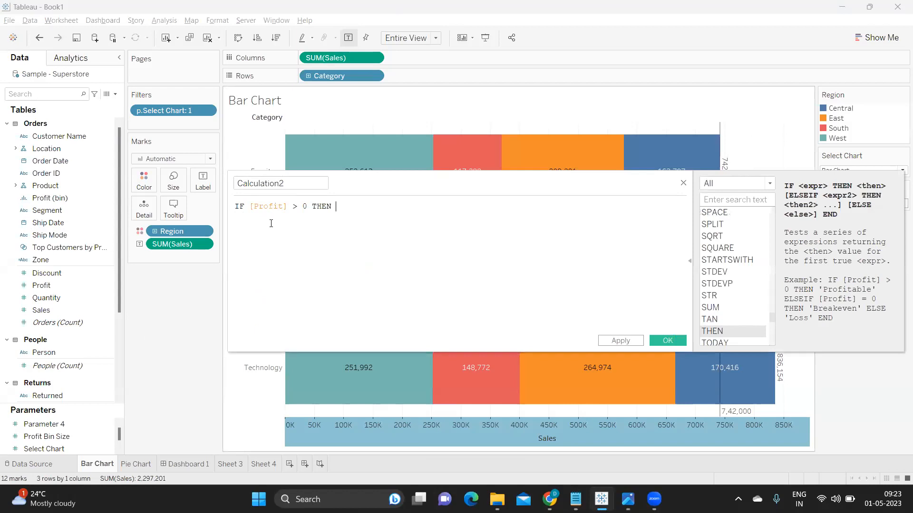
type(" profi")
key("Return")
type("ELSE 0 end")
key("Return")
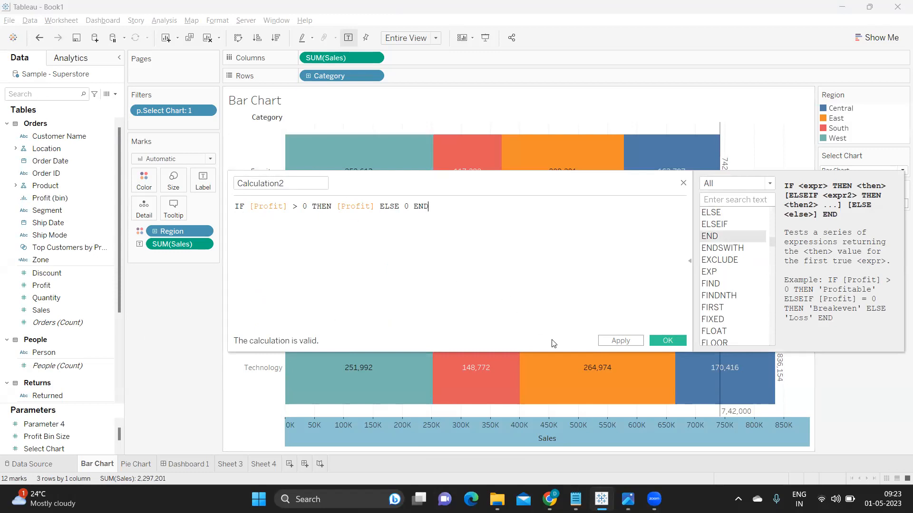
- Name the calculated field Profit Testing, then apply and save it
left_click_drag(289, 183, 186, 175)
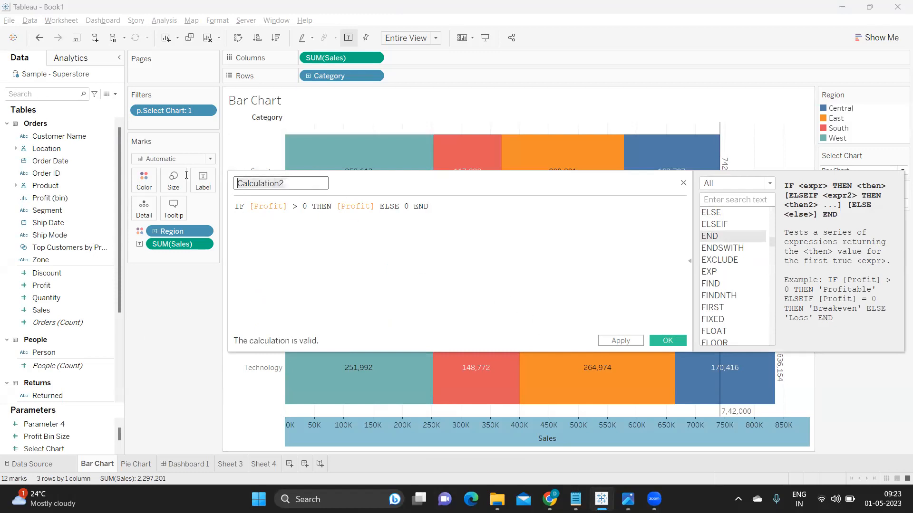
type("Profit Testing")
left_click_drag(292, 206, 248, 207)
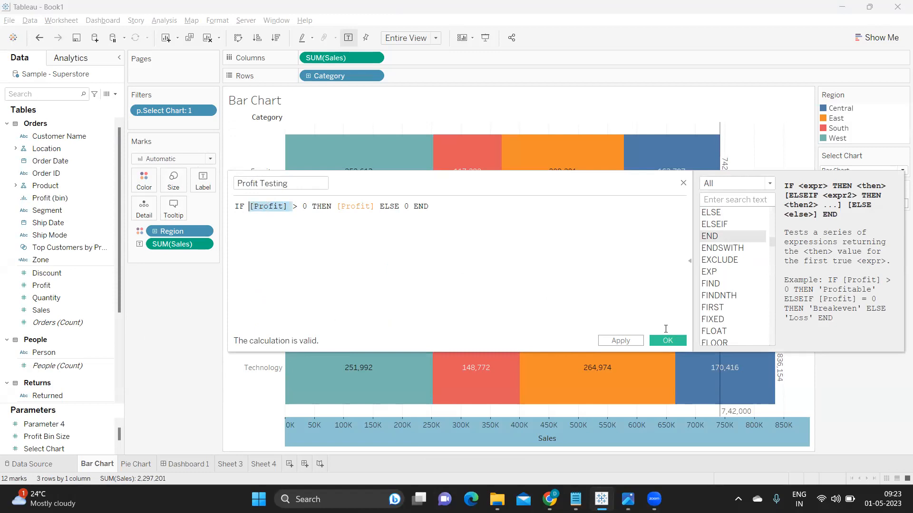
left_click(621, 341)
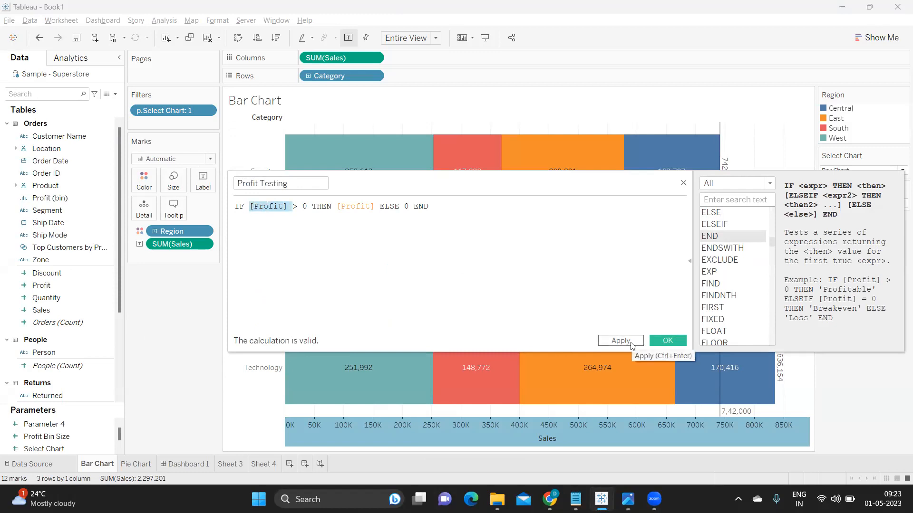
left_click(659, 342)
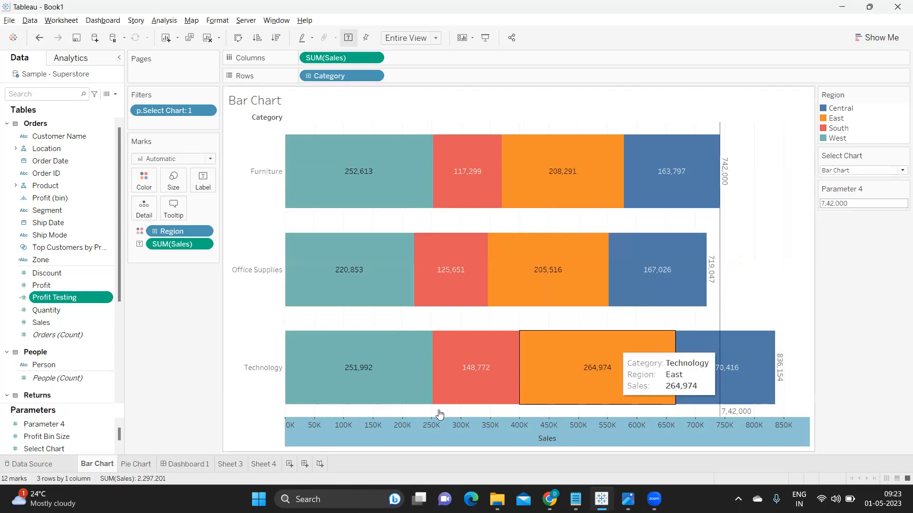
- Open Sheet 4, clear its contents, and place Order ID on Rows
left_click(253, 466)
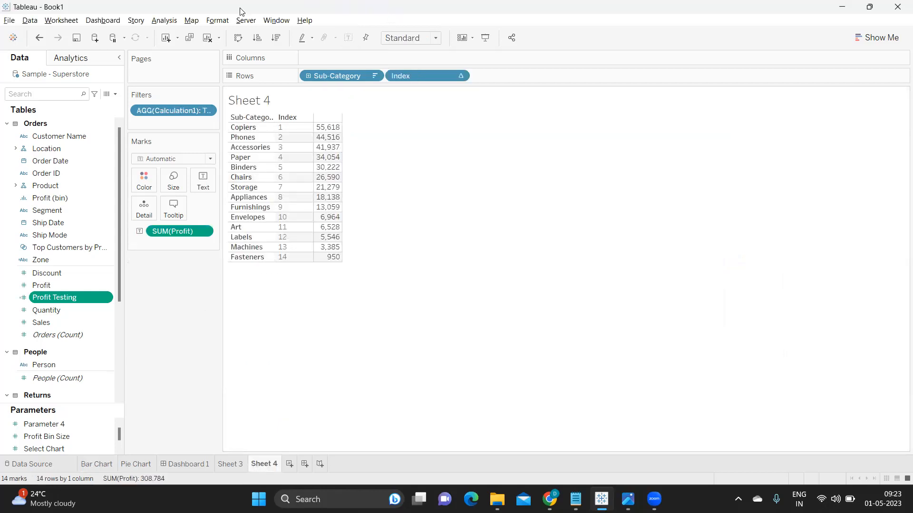
left_click(207, 38)
left_click_drag(46, 174, 318, 75)
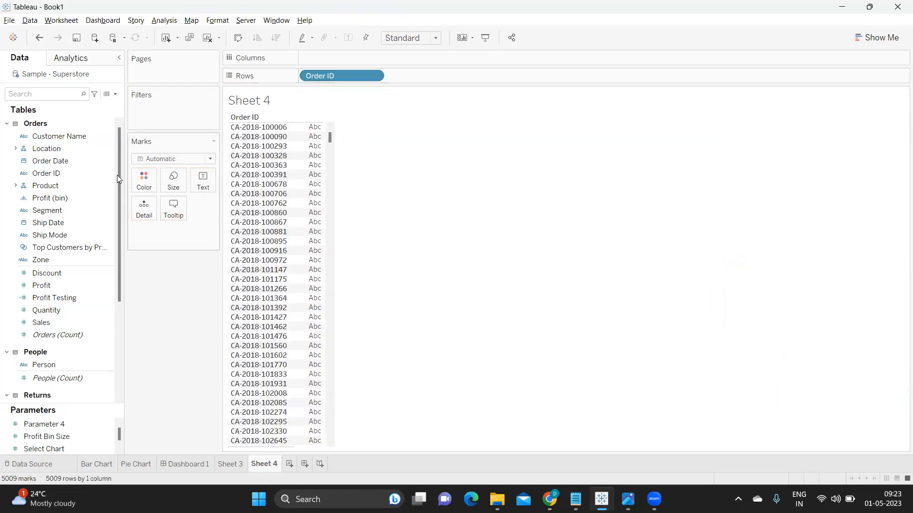
- Add Profit to Rows after Order ID, turn off measure aggregation, and make Profit discrete
left_click_drag(42, 288, 417, 78)
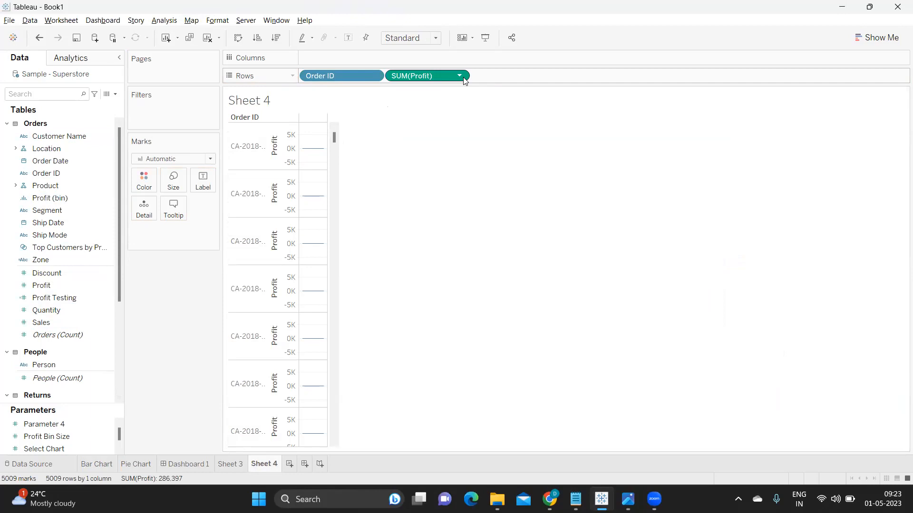
left_click(459, 77)
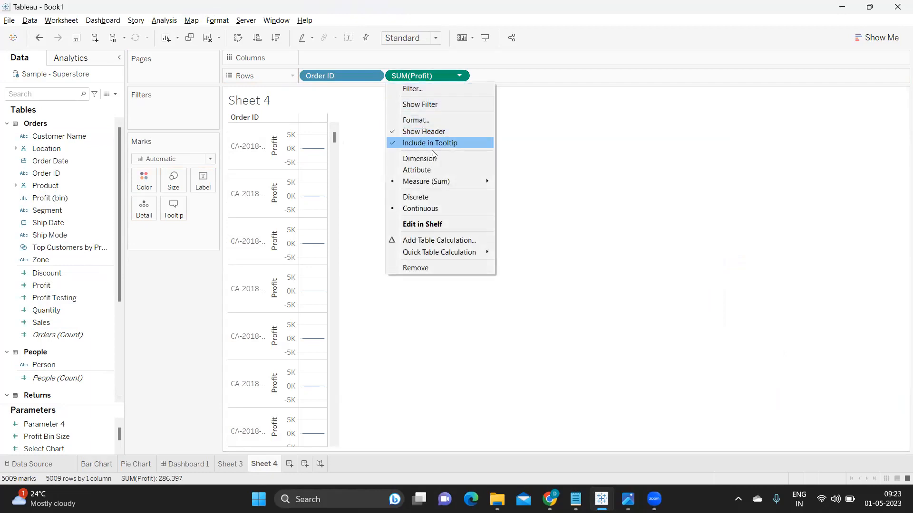
left_click(168, 21)
left_click(167, 21)
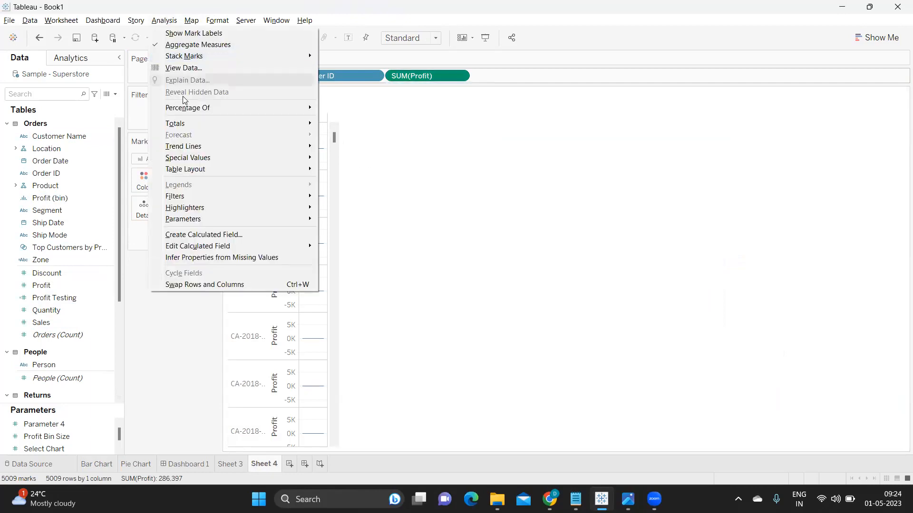
left_click(183, 44)
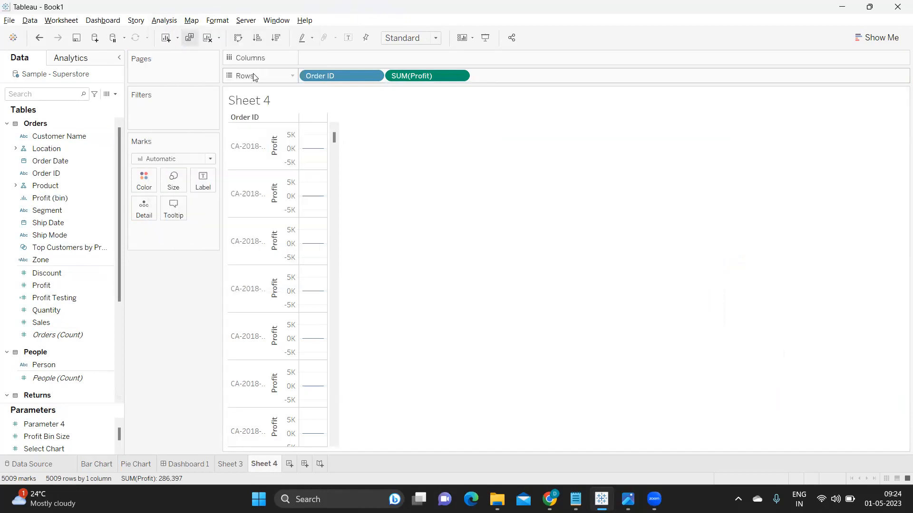
left_click(459, 76)
left_click(435, 197)
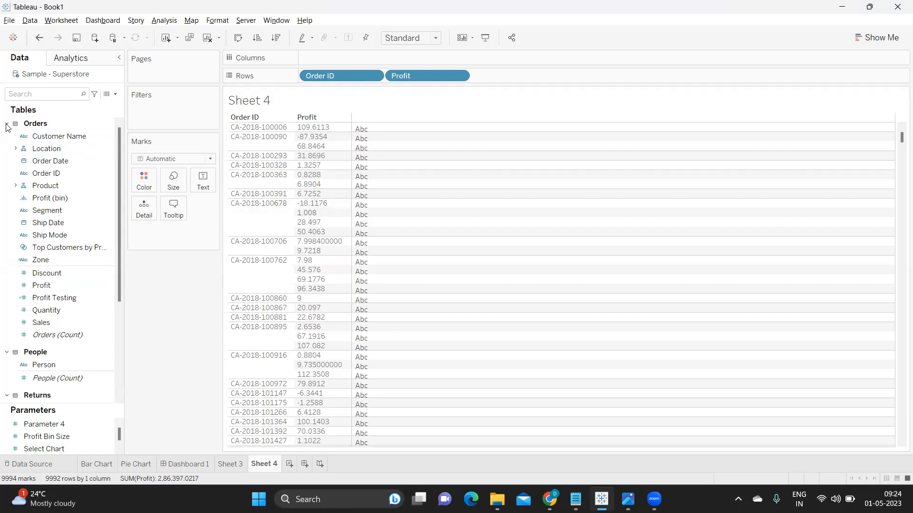
- Add Profit Testing to Rows after Profit as a discrete field and compare the two columns
left_click_drag(41, 299, 499, 85)
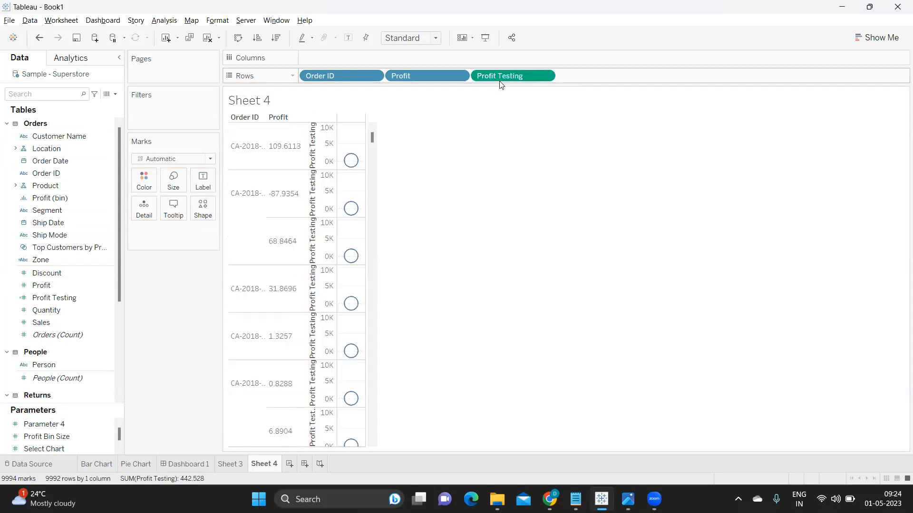
left_click(543, 77)
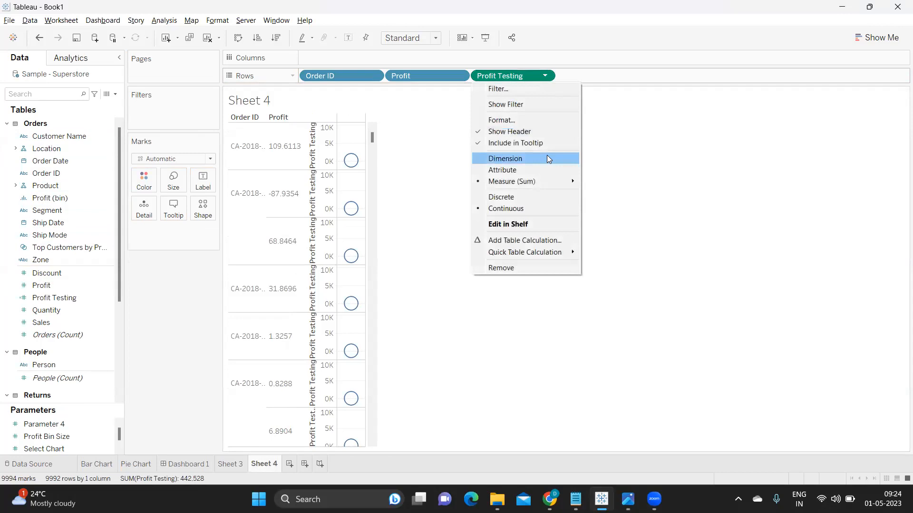
left_click(540, 197)
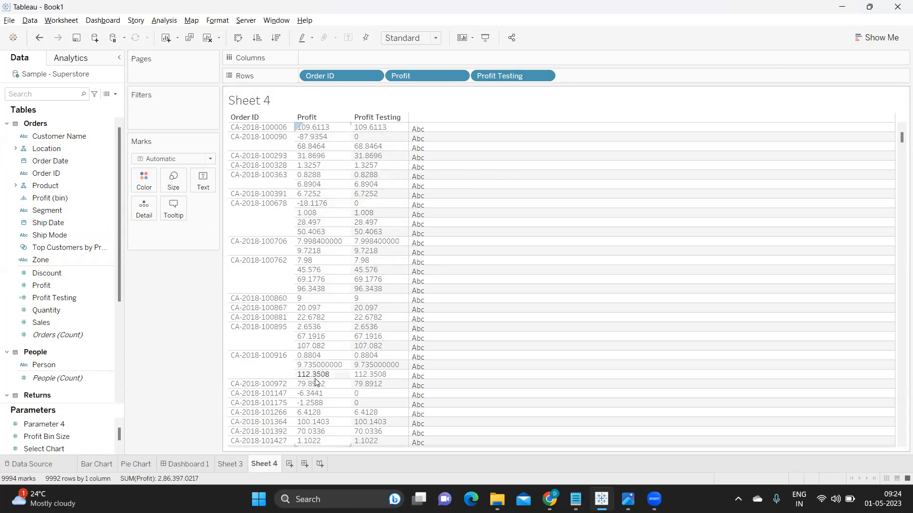
scroll(323, 282, "down", 3)
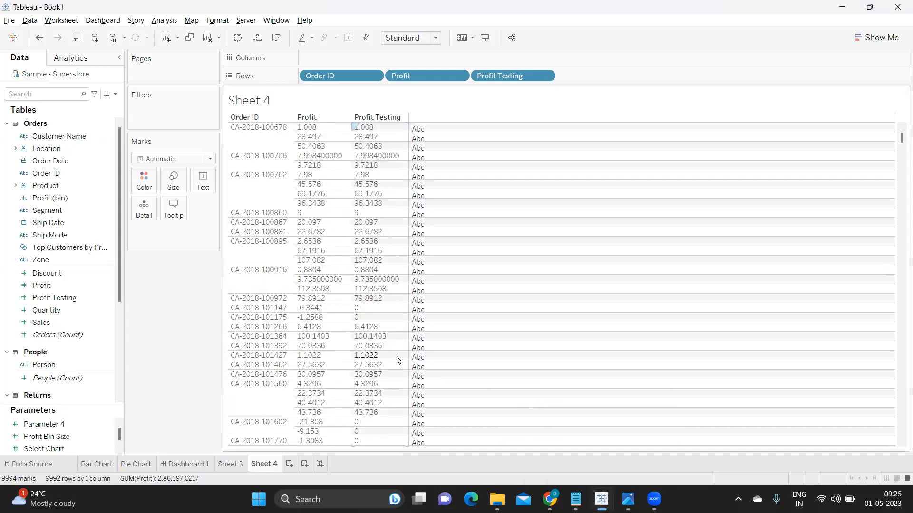
- Switch to Notepad and add the line "zn , ifnull,isnull()" below question 17 about handling nulls
left_click(589, 460)
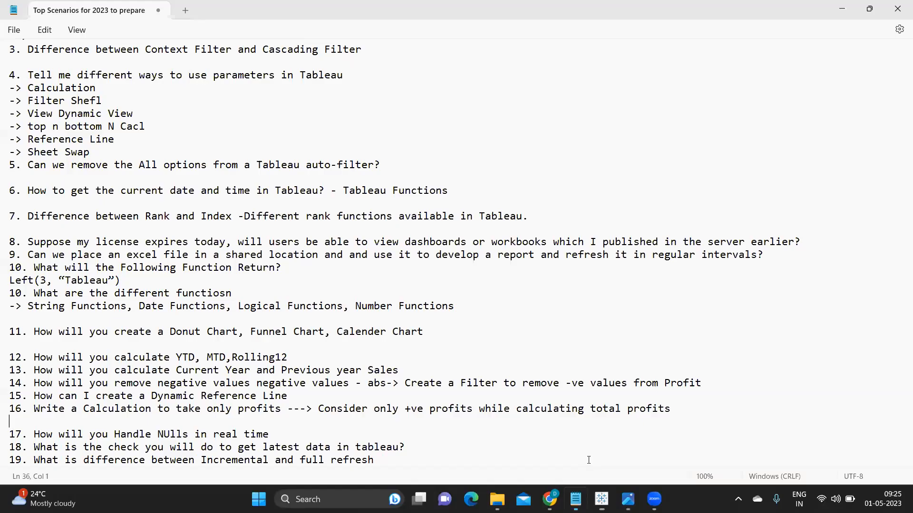
scroll(172, 408, "down", 1)
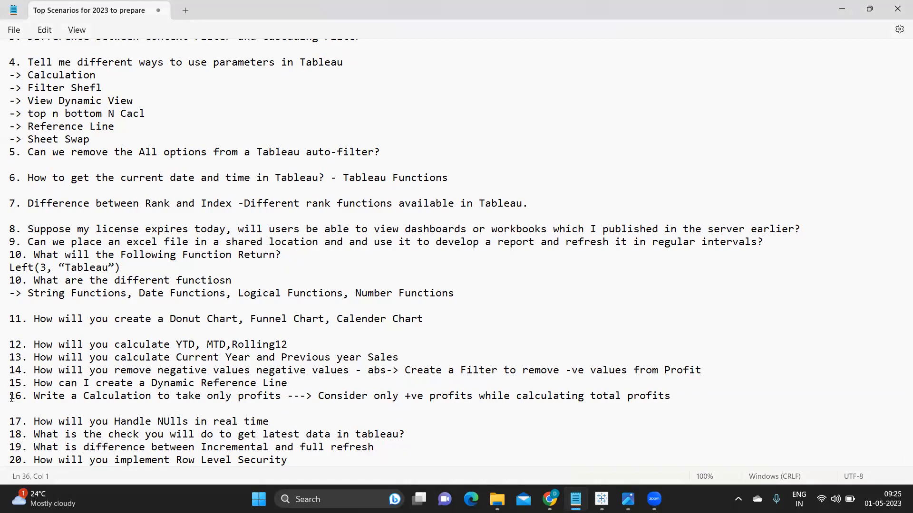
left_click_drag(9, 396, 711, 400)
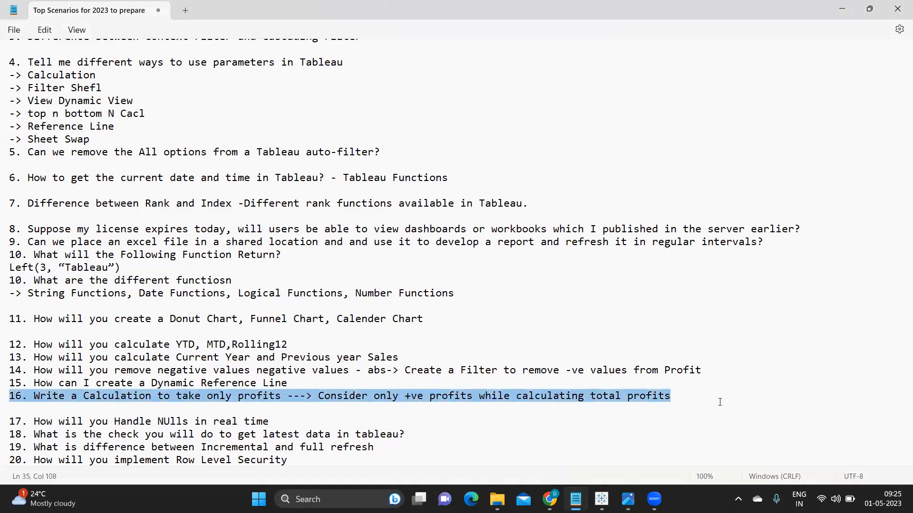
left_click_drag(35, 422, 281, 422)
left_click(281, 422)
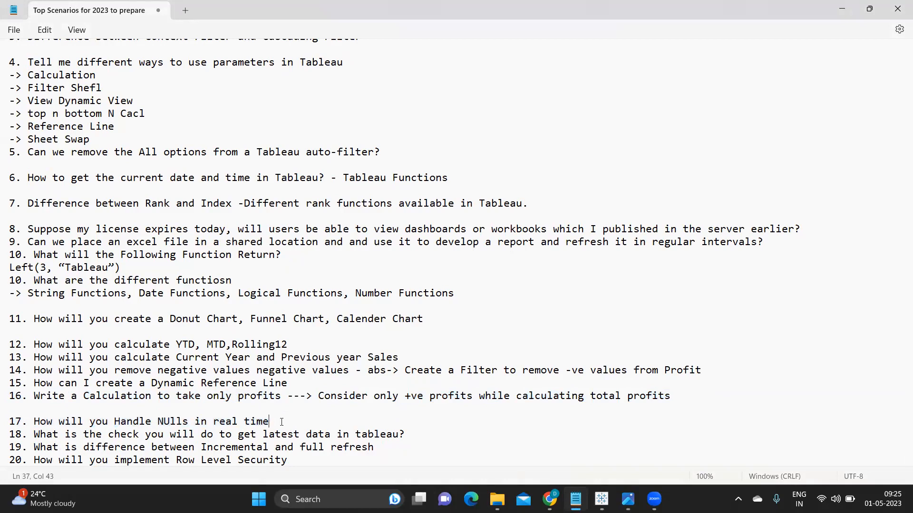
key("Return")
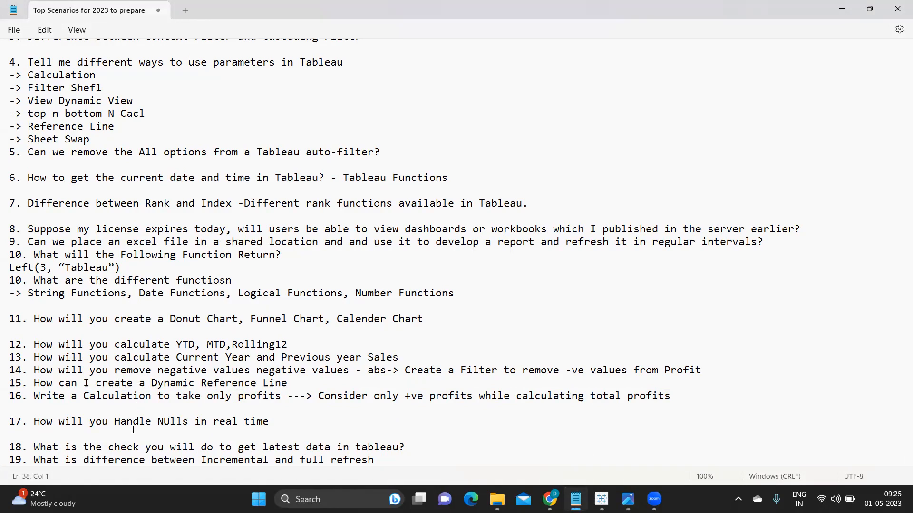
left_click_drag(158, 421, 189, 426)
left_click(185, 432)
type("zn , ifnull,isnull()")
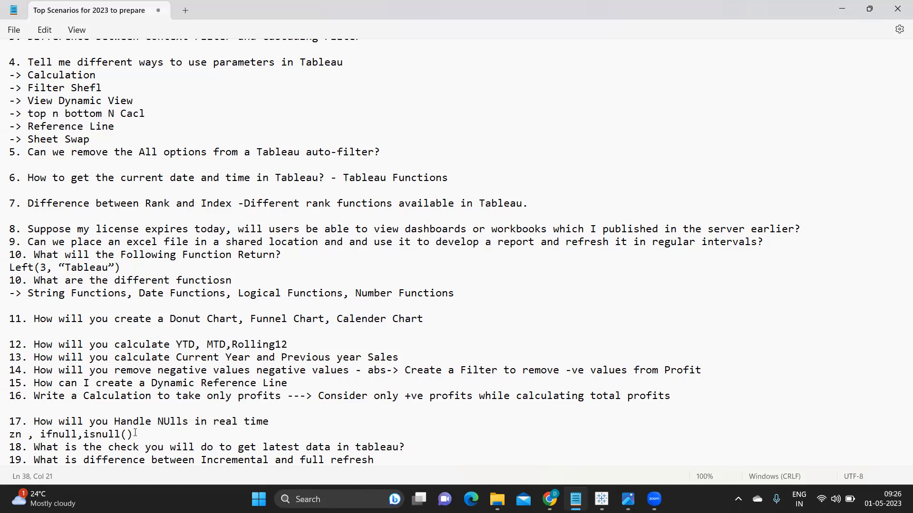
left_click_drag(133, 434, 11, 436)
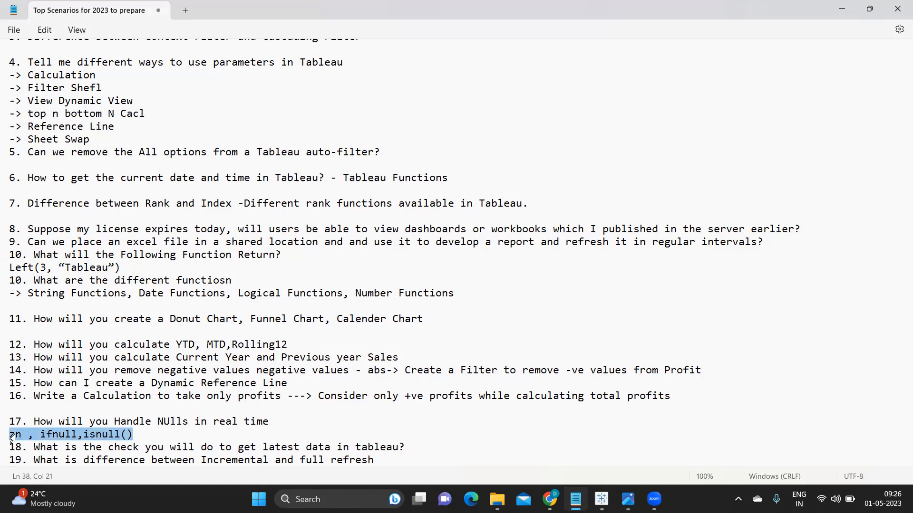
- Below question 18, add the line "-> if refresh is completed or not?->Check what is latest data that you have in your DB"
scroll(13, 437, "down", 1)
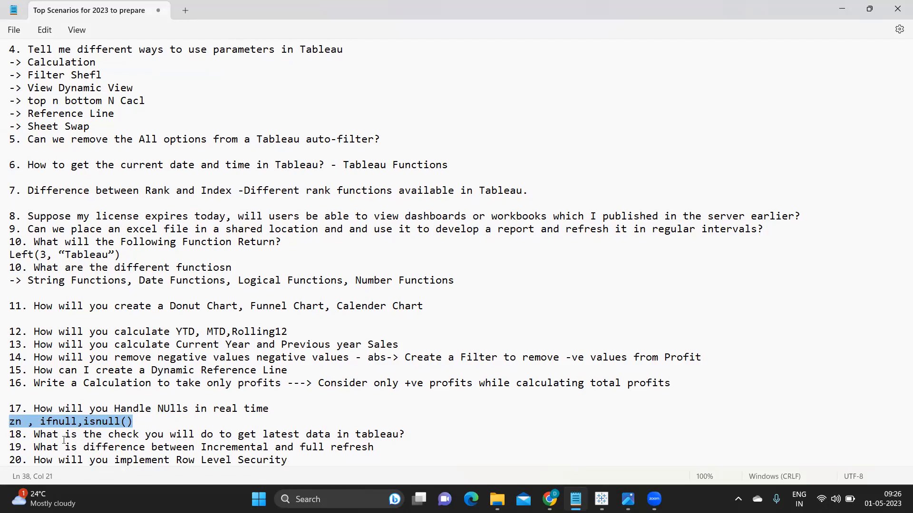
left_click_drag(61, 434, 428, 438)
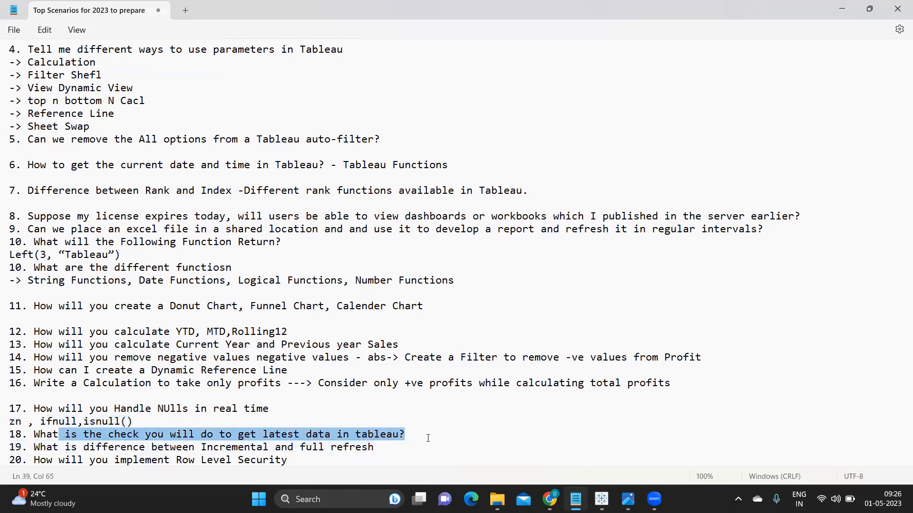
left_click(421, 440)
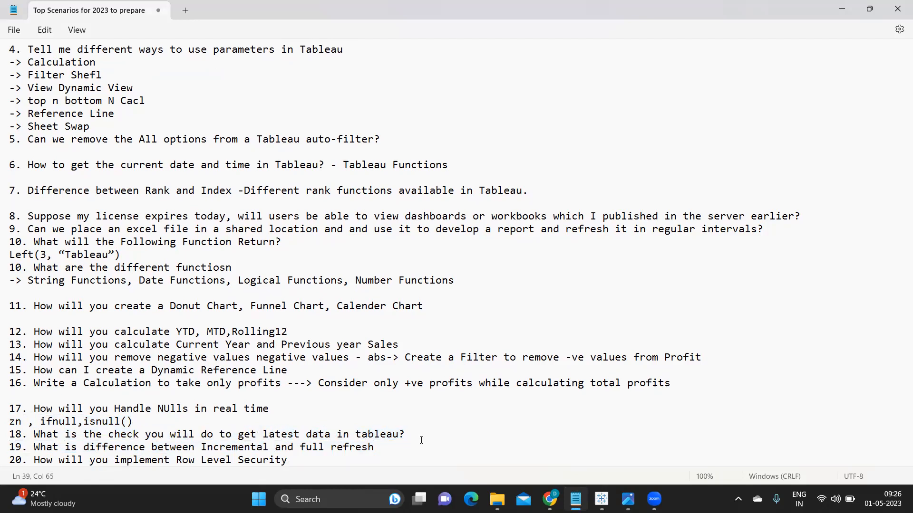
key("Return")
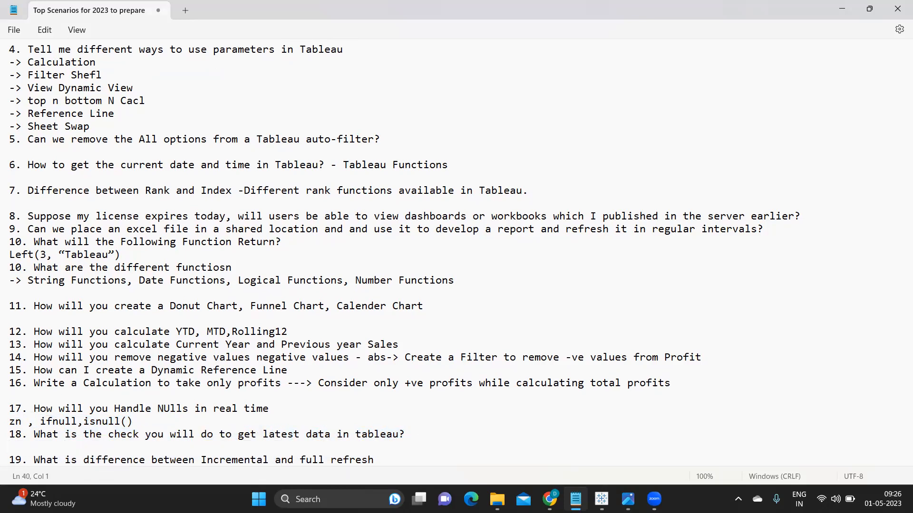
scroll(421, 439, "down", 1)
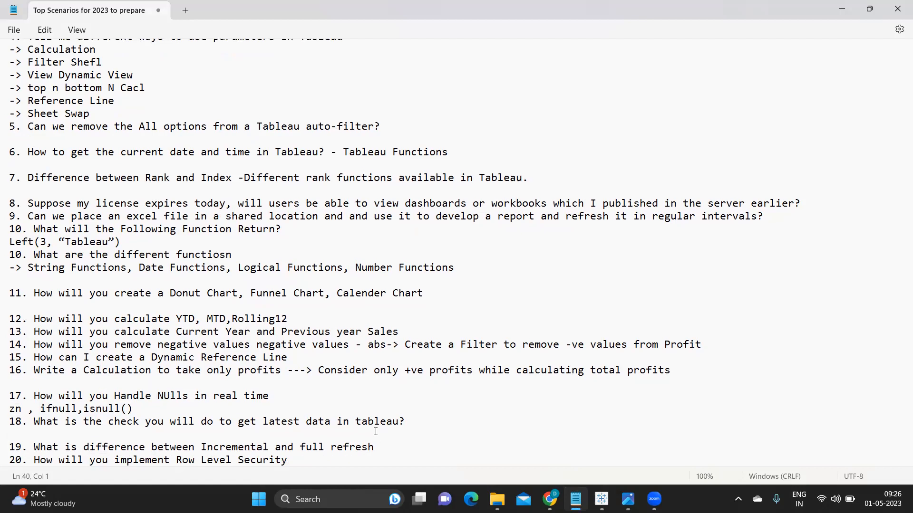
type("-> if refresh is completed or not?")
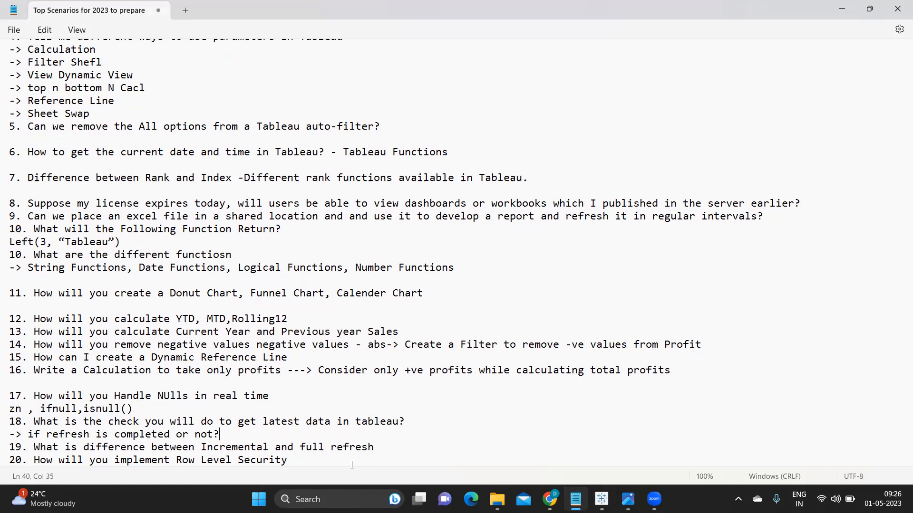
type("->Check what is latest data ")
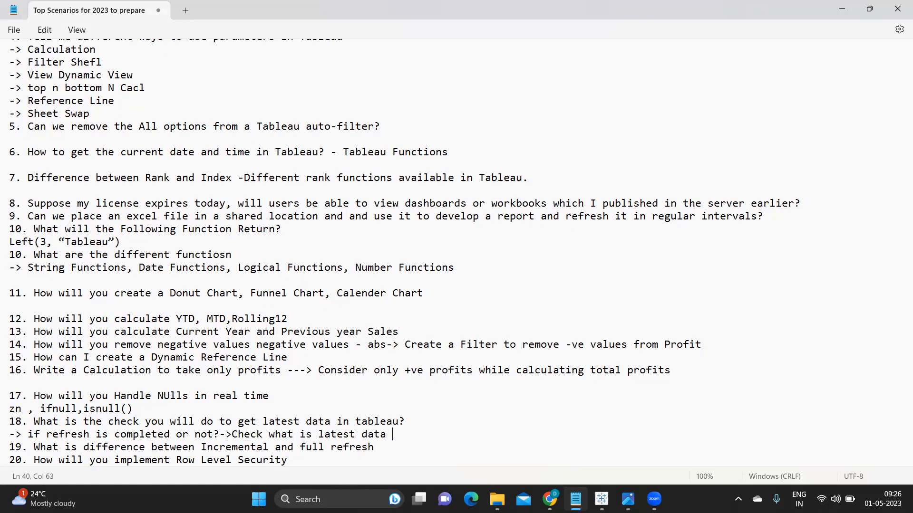
type("that you have in your DB")
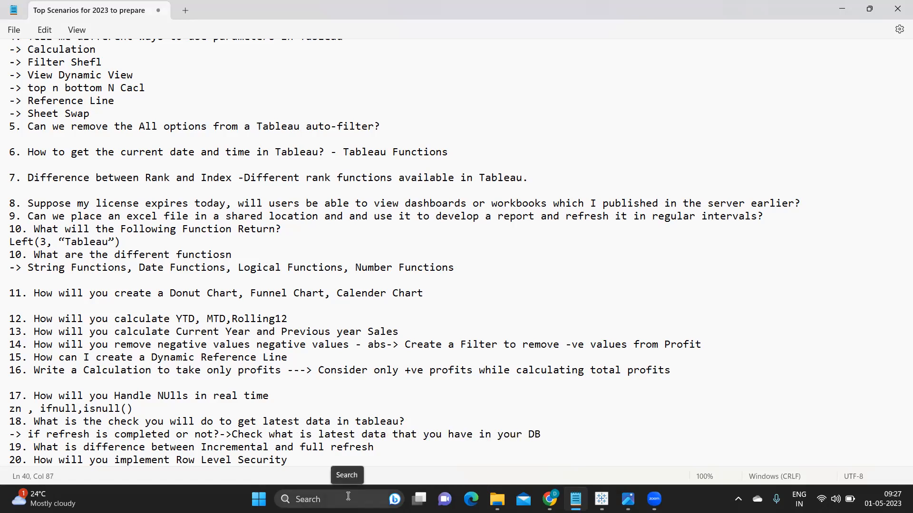
- Append the example dates "(30 Apr) - 30 Apr" to the answer line under question 18
type(" (3")
type("Apr)")
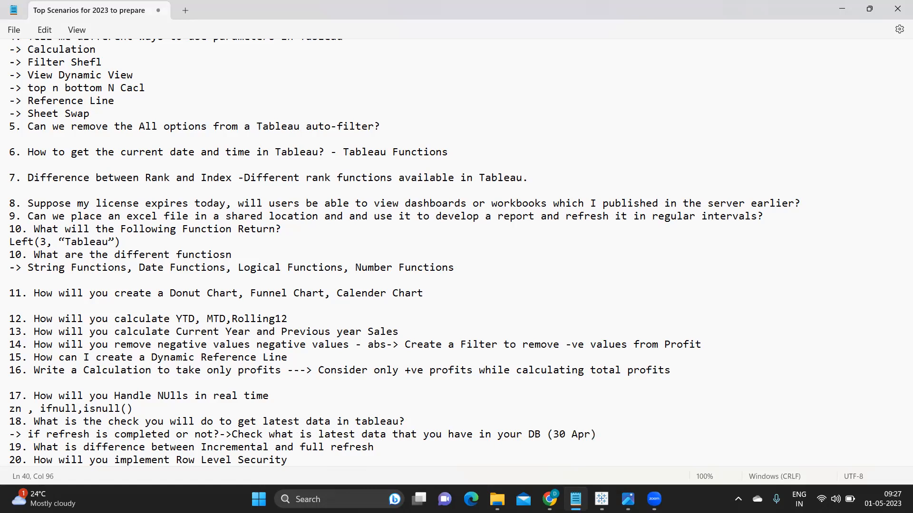
type(" - 29 Apr")
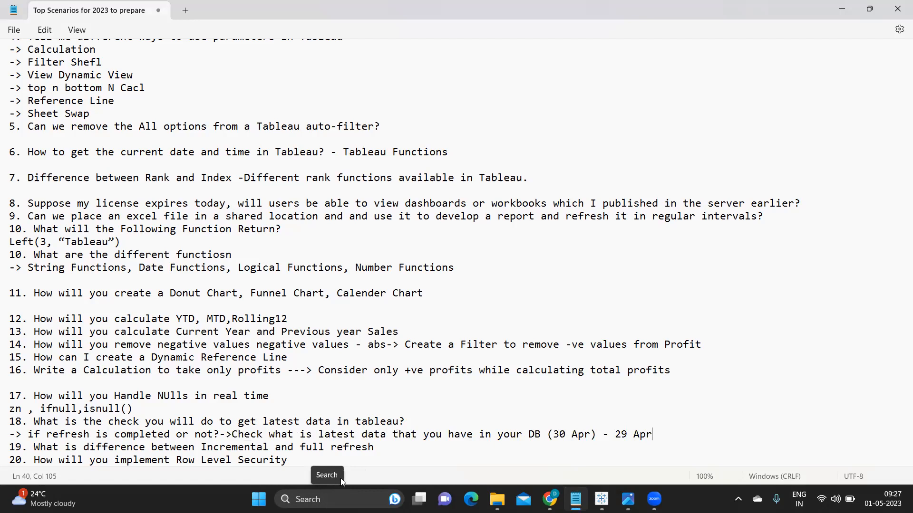
key("BackSpace")
key("BackSpace")
key("BackSpace")
key("BackSpace")
key("BackSpace")
key("BackSpace")
type("30 Apr")
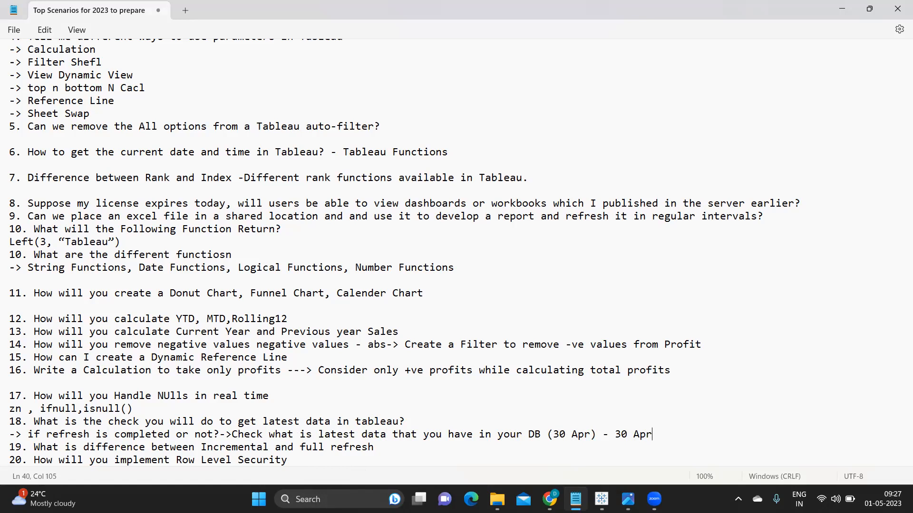
- Finish the question 18 answer line with "-> Values matchig -> Re run the job"
type("-> Values matchig")
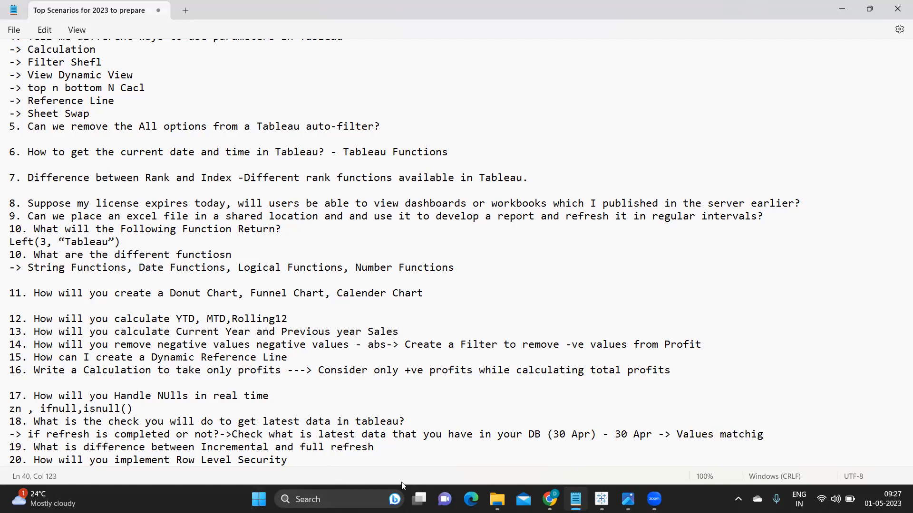
left_click_drag(542, 434, 804, 436)
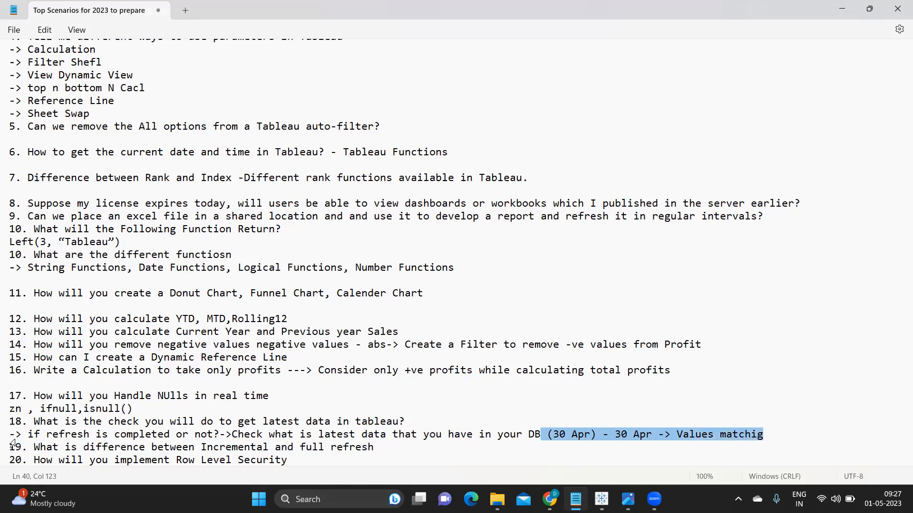
left_click_drag(27, 435, 90, 435)
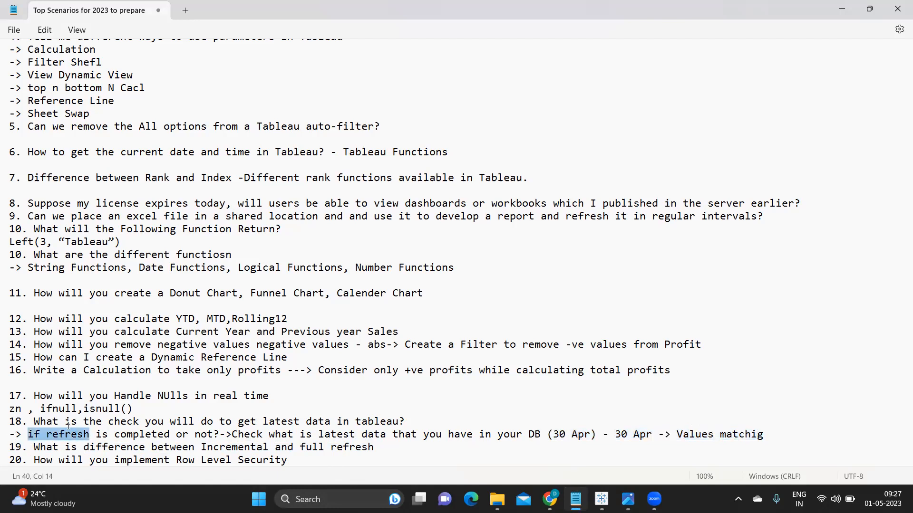
left_click(793, 434)
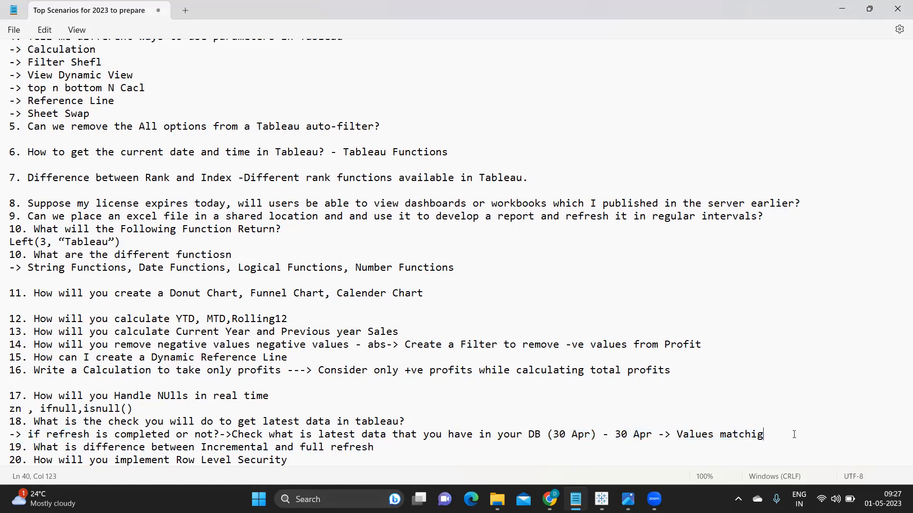
type("-> Re run the job")
- Append "-> Entire data, incremental (A-B)" to question 19 about incremental and full refresh
left_click_drag(10, 448, 413, 451)
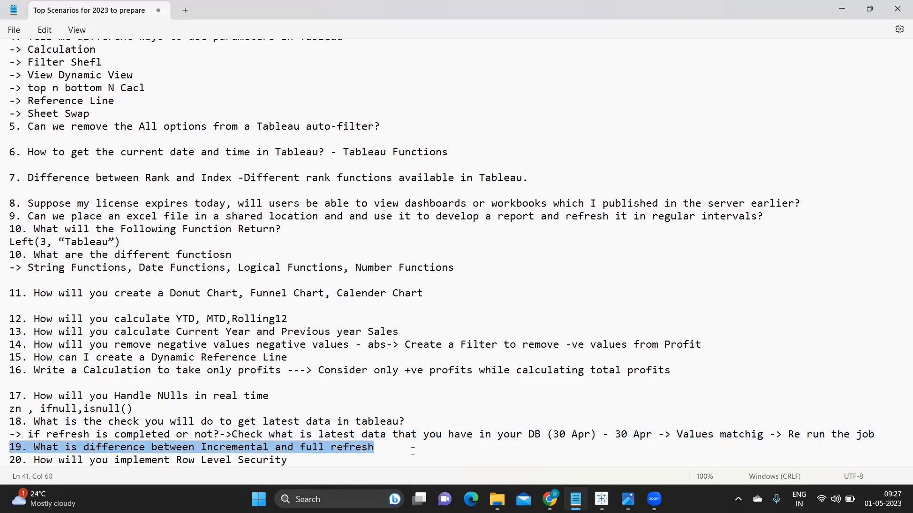
left_click(407, 451)
type("->")
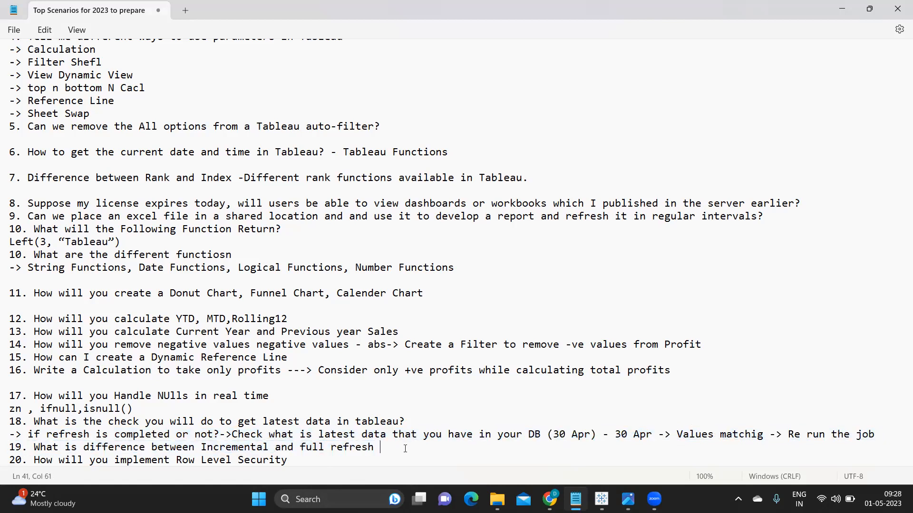
type(" Entre")
key("BackSpace")
key("BackSpace")
type("ire data")
type(", increme")
type("ntal ")
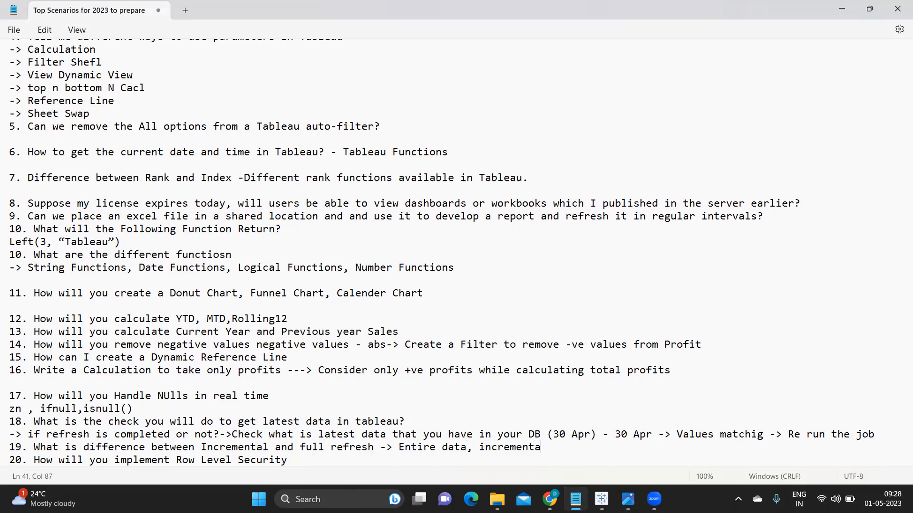
type("(A-b")
key("BackSpace")
type("B)")
left_click_drag(397, 449, 571, 449)
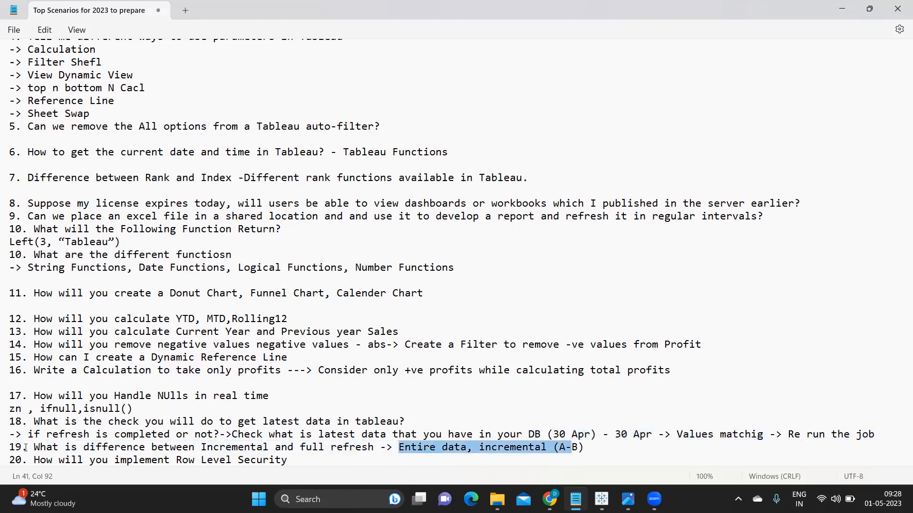
- Highlight questions 19 and 20 while reviewing them, ending on the words "Row Level Security"
left_click_drag(26, 447, 403, 463)
left_click(318, 464)
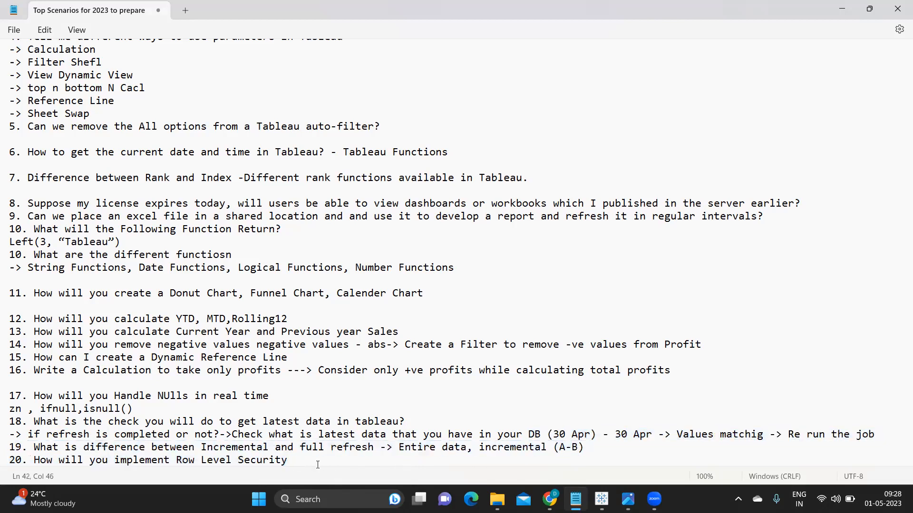
left_click_drag(15, 460, 320, 464)
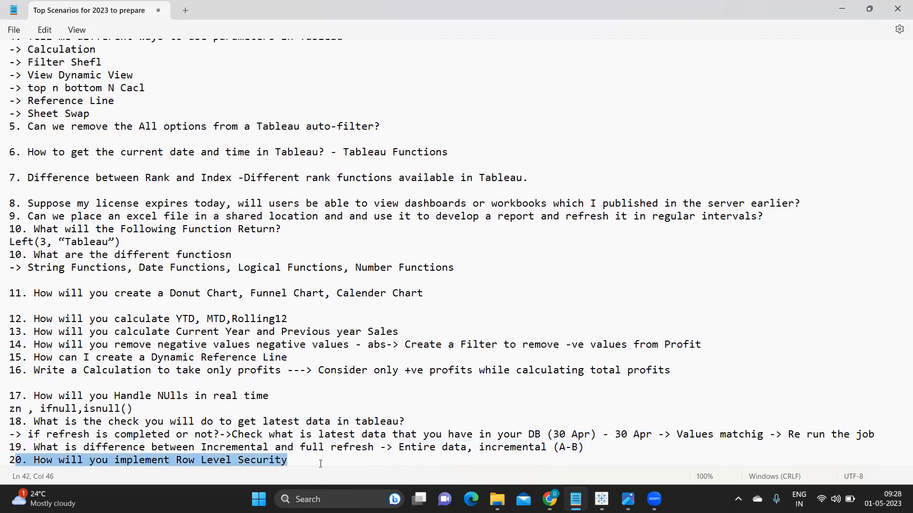
left_click(309, 463)
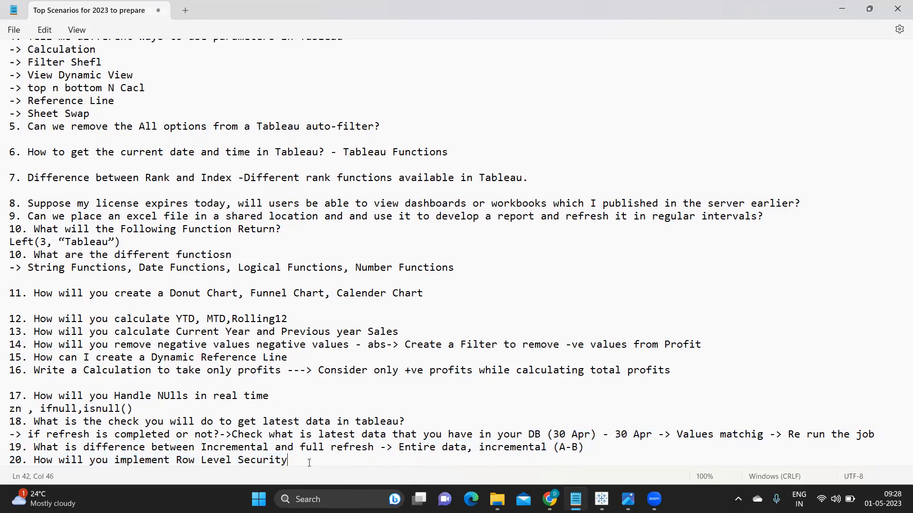
left_click_drag(170, 460, 308, 462)
- Below question 20, add the answer lines "->User Filter", "->Is Member of" and "->Table level"
left_click(311, 460)
key("Return")
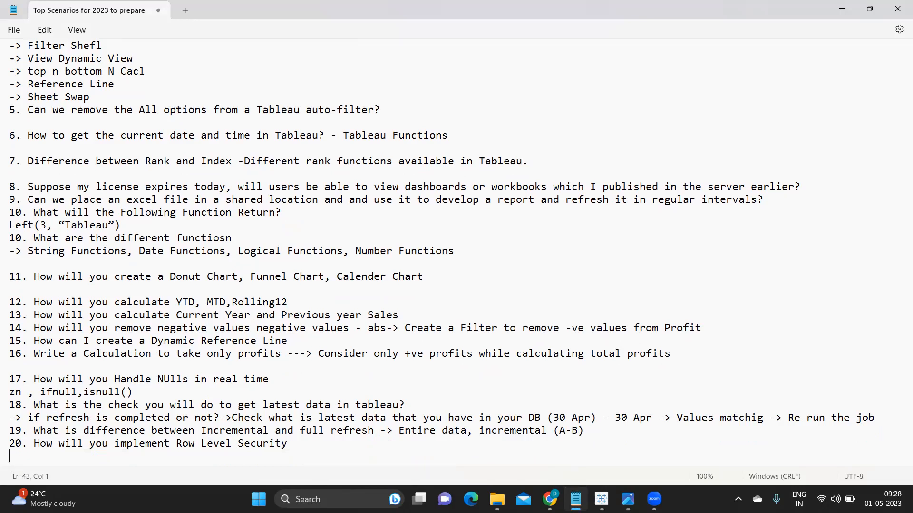
type("->User Filter")
key("Return")
type("->")
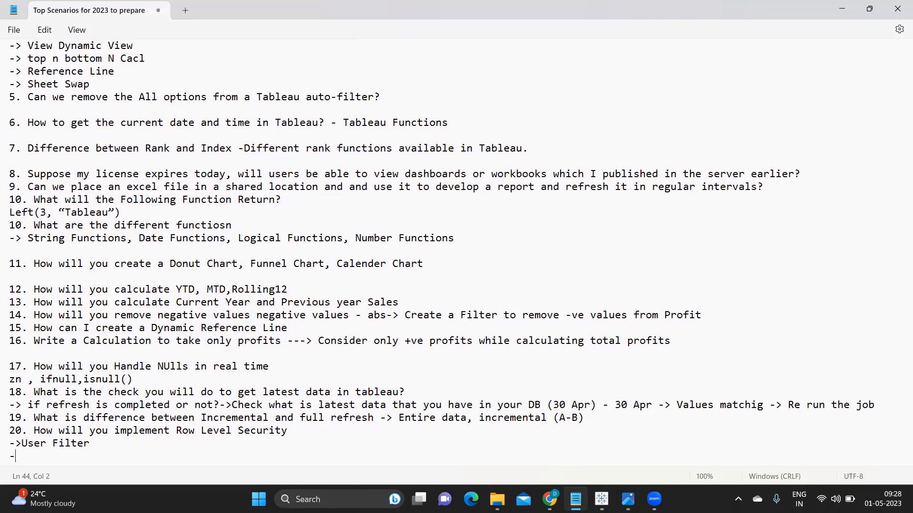
type("Is Member of")
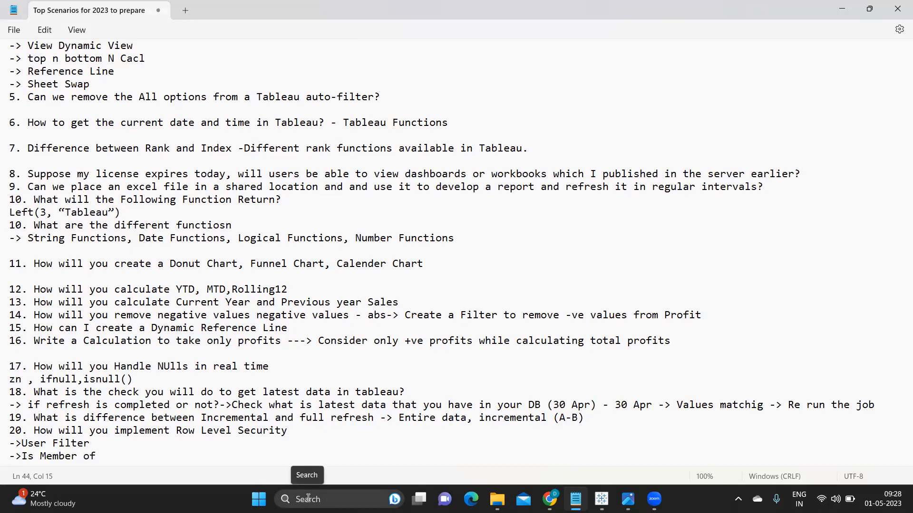
key("Return")
type("-")
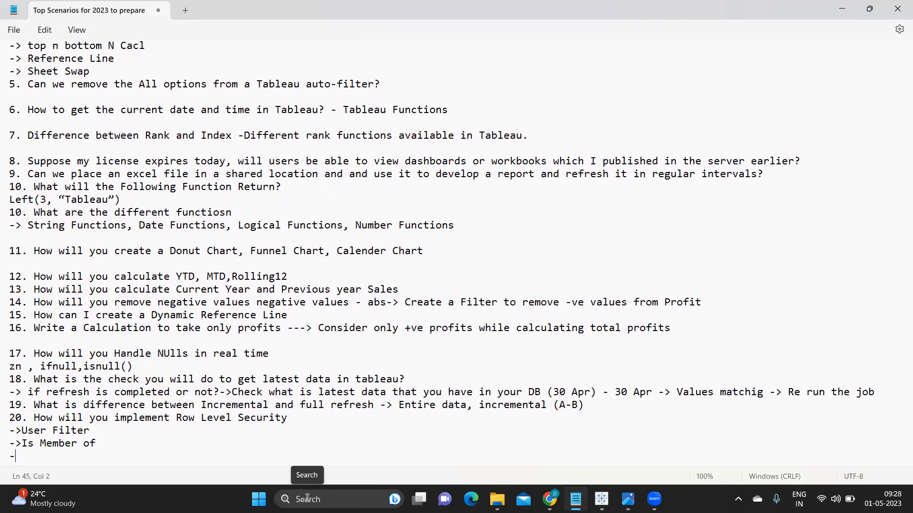
type(">Table level")
- Highlight question 20 on Row Level Security together with its three answer lines
left_click_drag(110, 458, 10, 430)
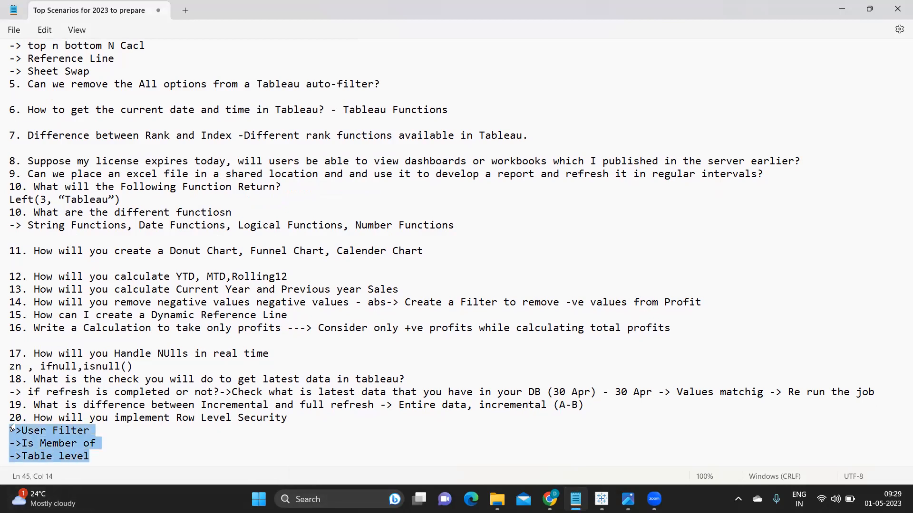
left_click(126, 455)
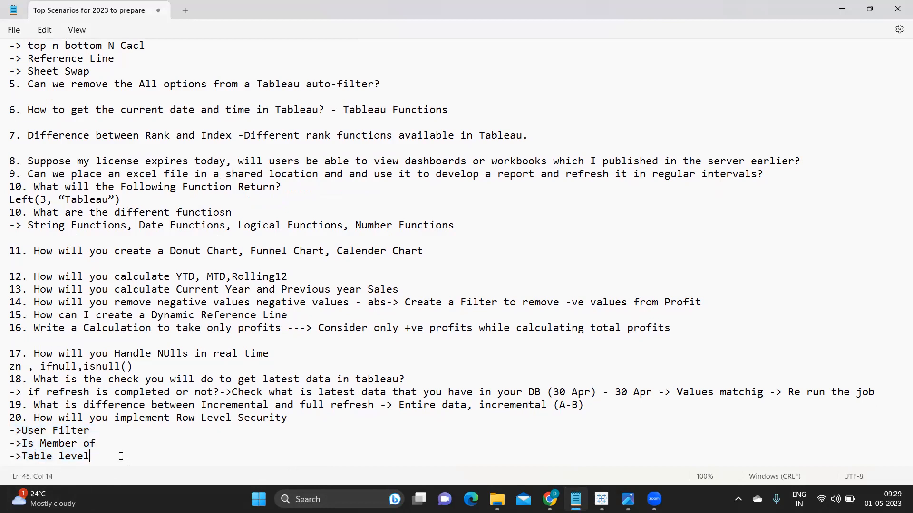
left_click(11, 418, "shift")
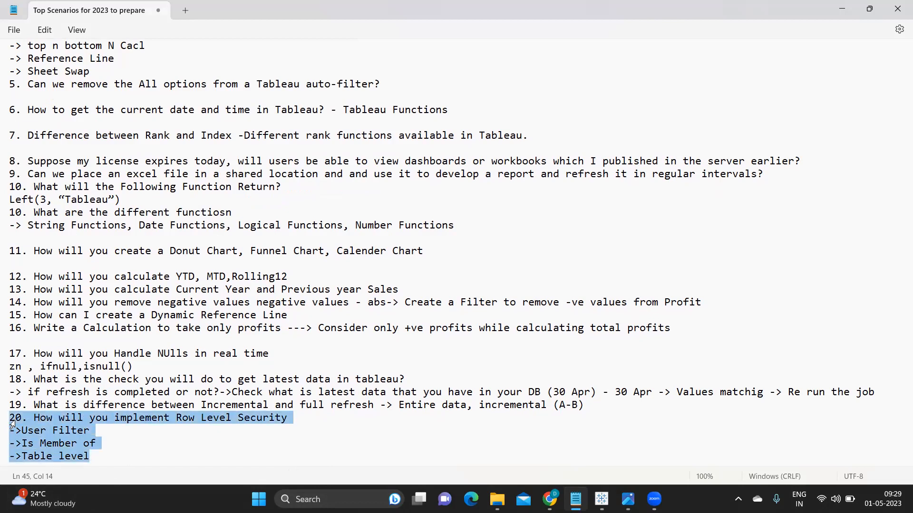